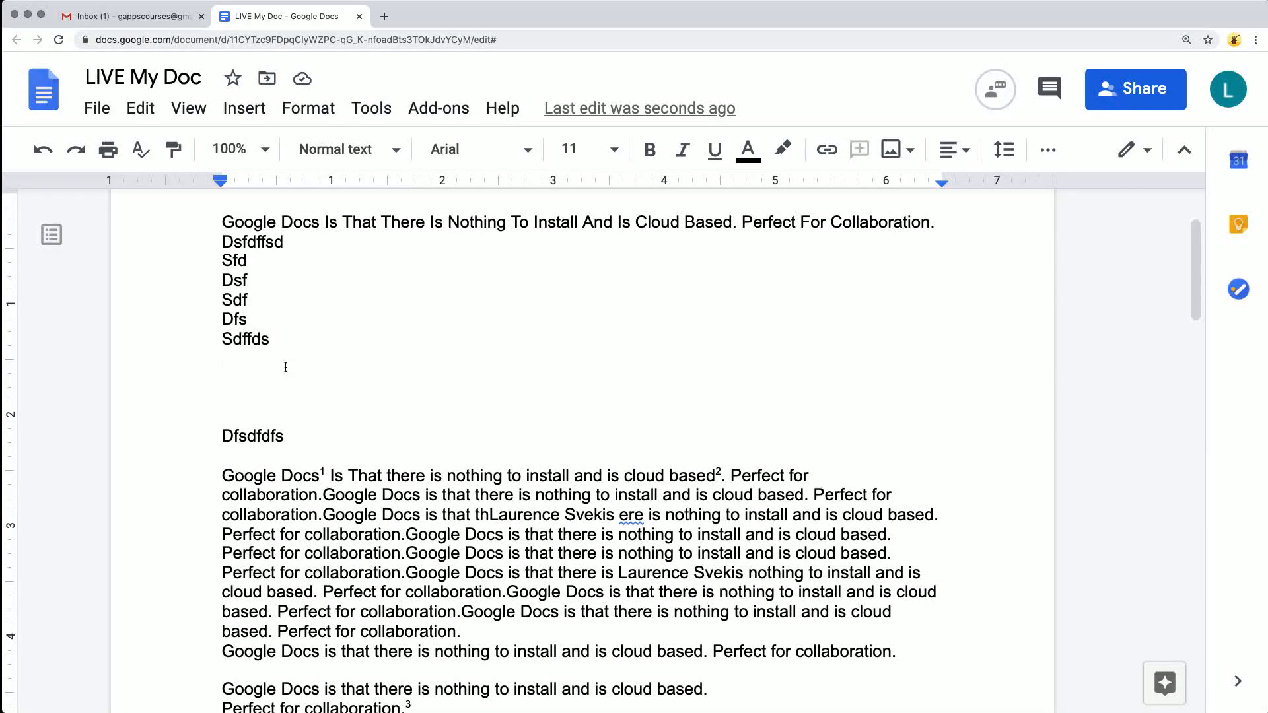
Step: Insert a 1 x 1 table in the blank space below "Sdffds" and enter "Add text to document" in it
{"action": "left_click", "coordinate": [239, 117]}
{"action": "mouse_move", "coordinate": [455, 187]}
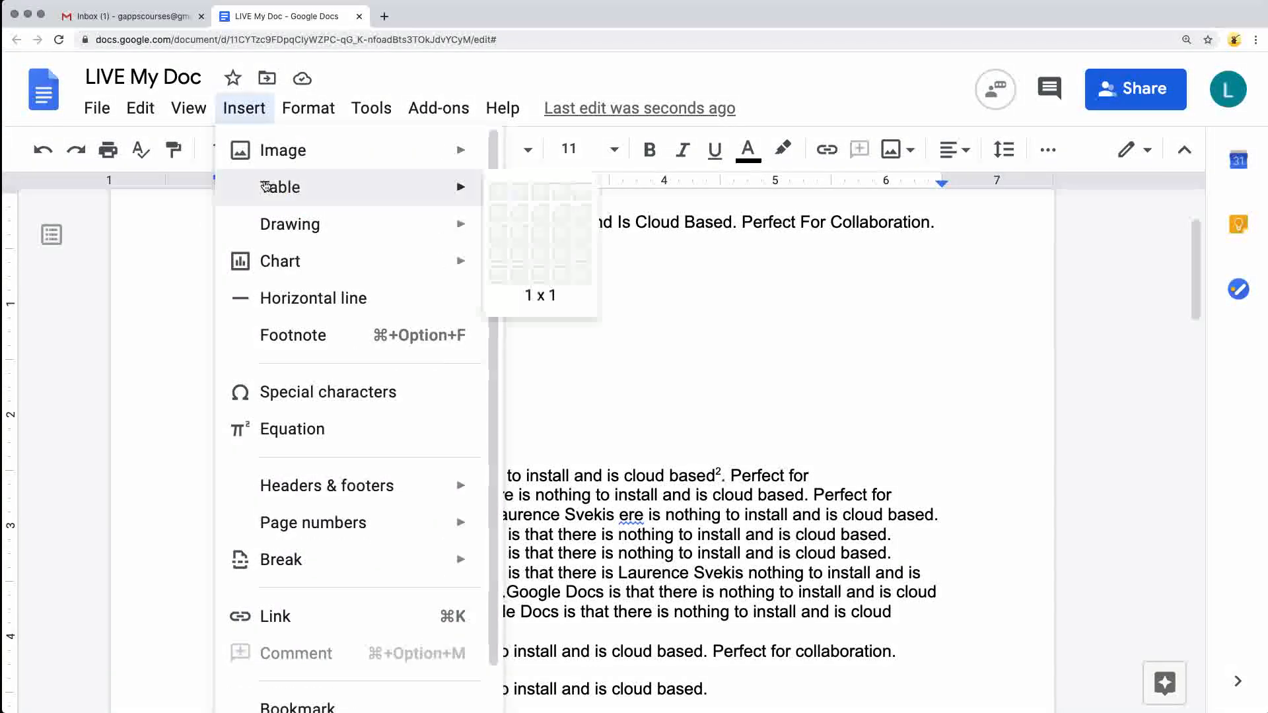
{"action": "left_click", "coordinate": [500, 193]}
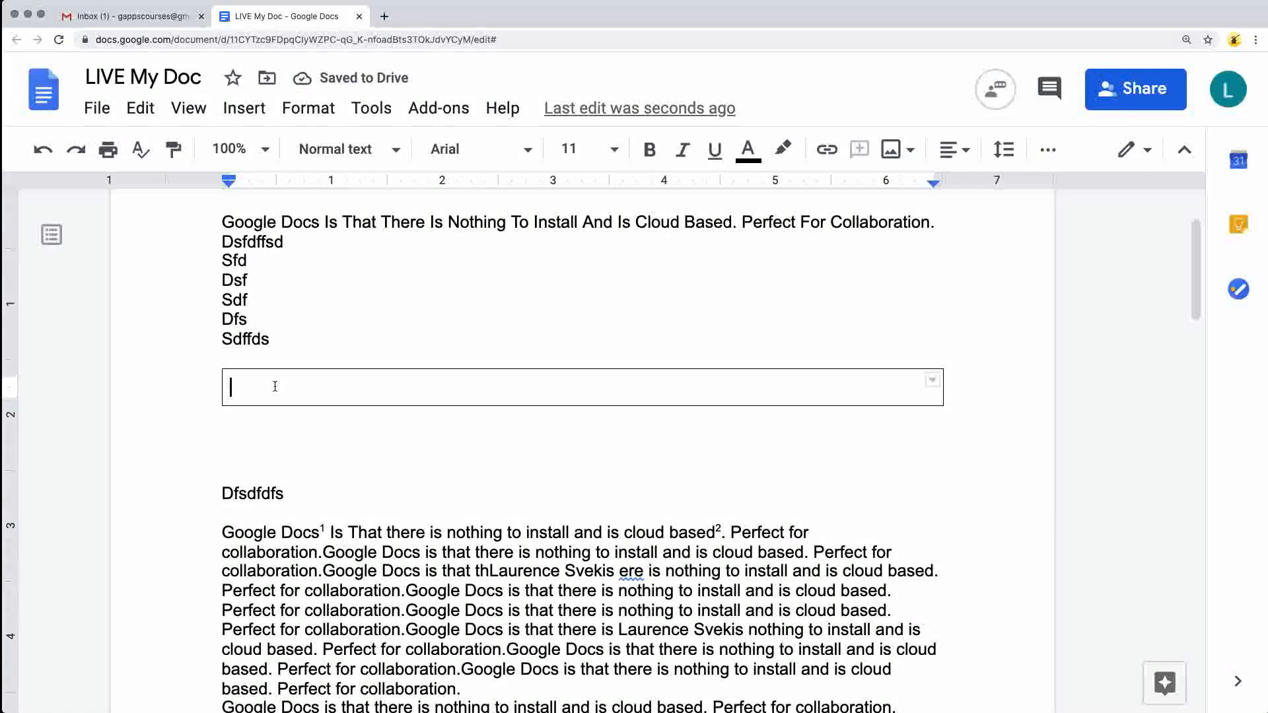
{"action": "type", "text": "Add "}
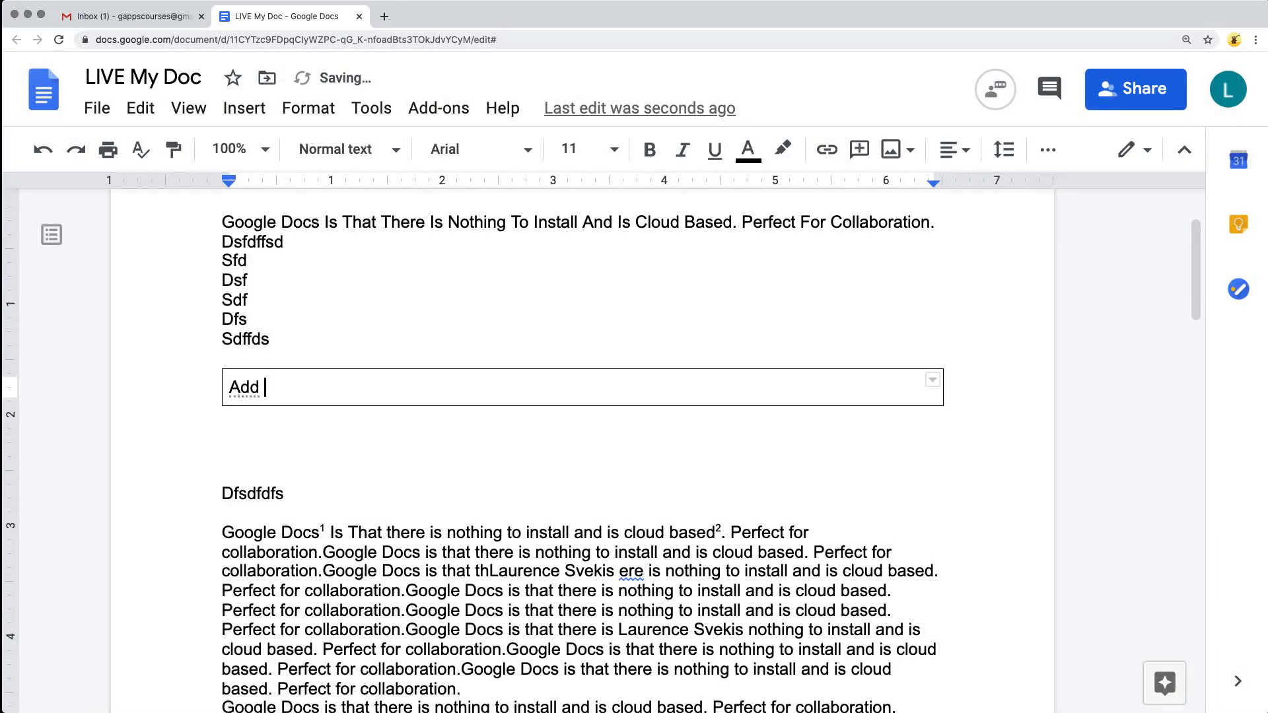
{"action": "type", "text": "text to "}
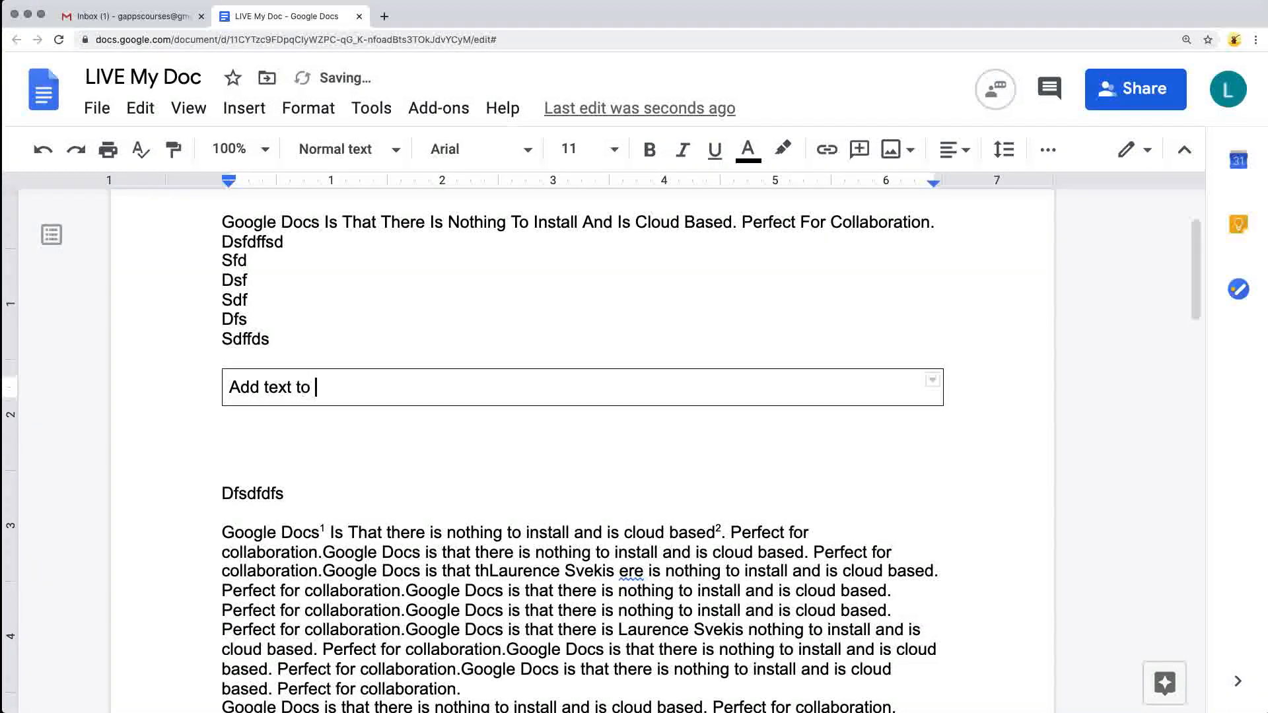
{"action": "type", "text": "document"}
{"action": "left_click", "coordinate": [368, 430]}
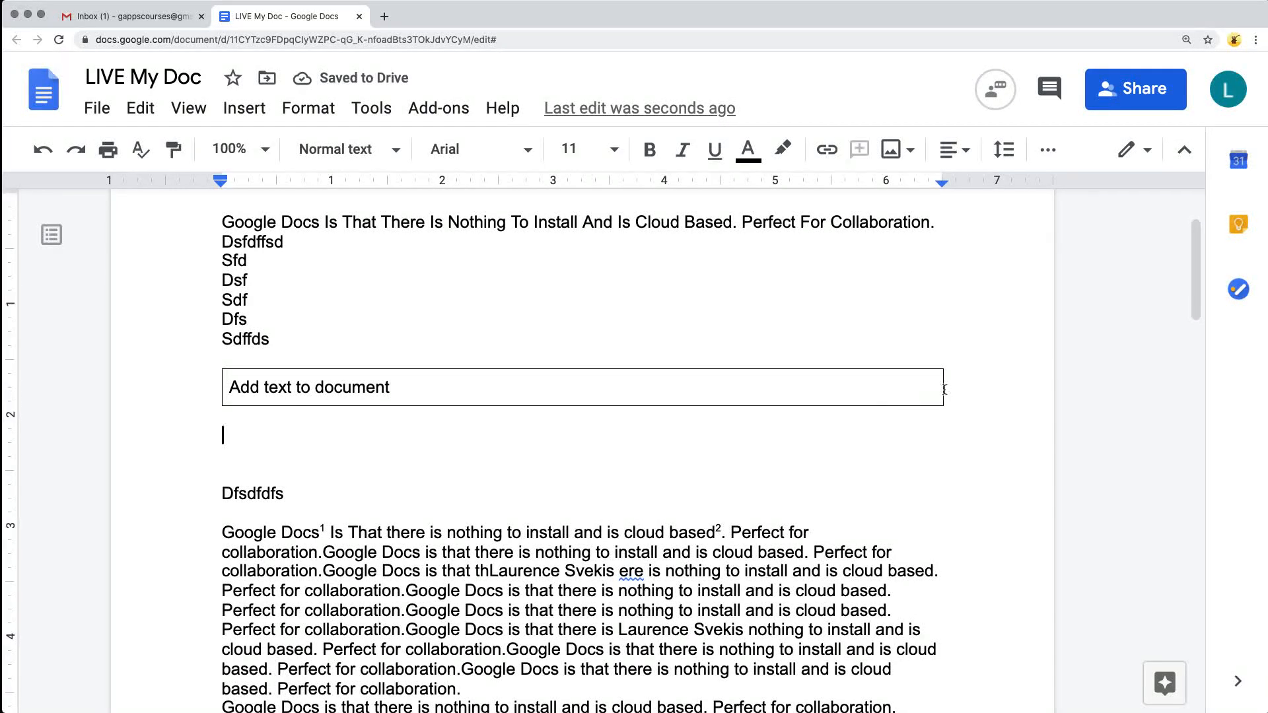
Step: Narrow the table around "Add text to document" by moving its right edge to about 1.9 in on the ruler
{"action": "left_click_drag", "start_coordinate": [944, 389], "coordinate": [431, 389]}
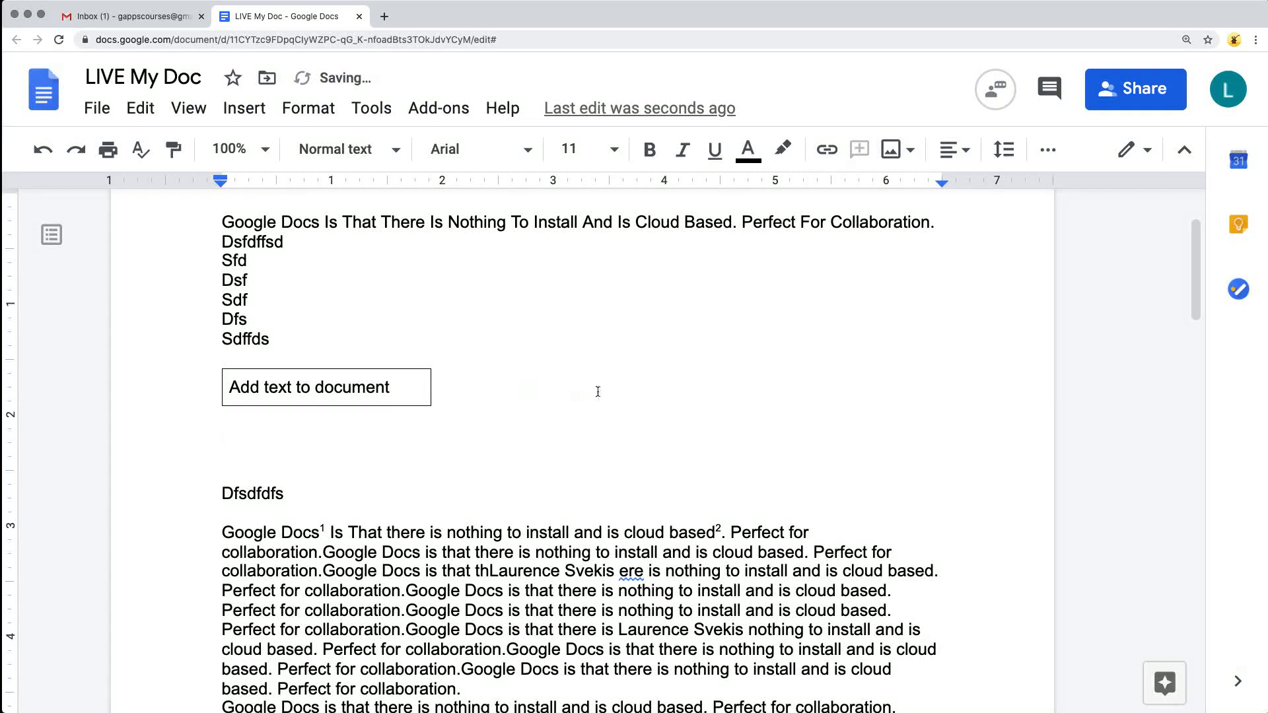
{"action": "left_click", "coordinate": [475, 392]}
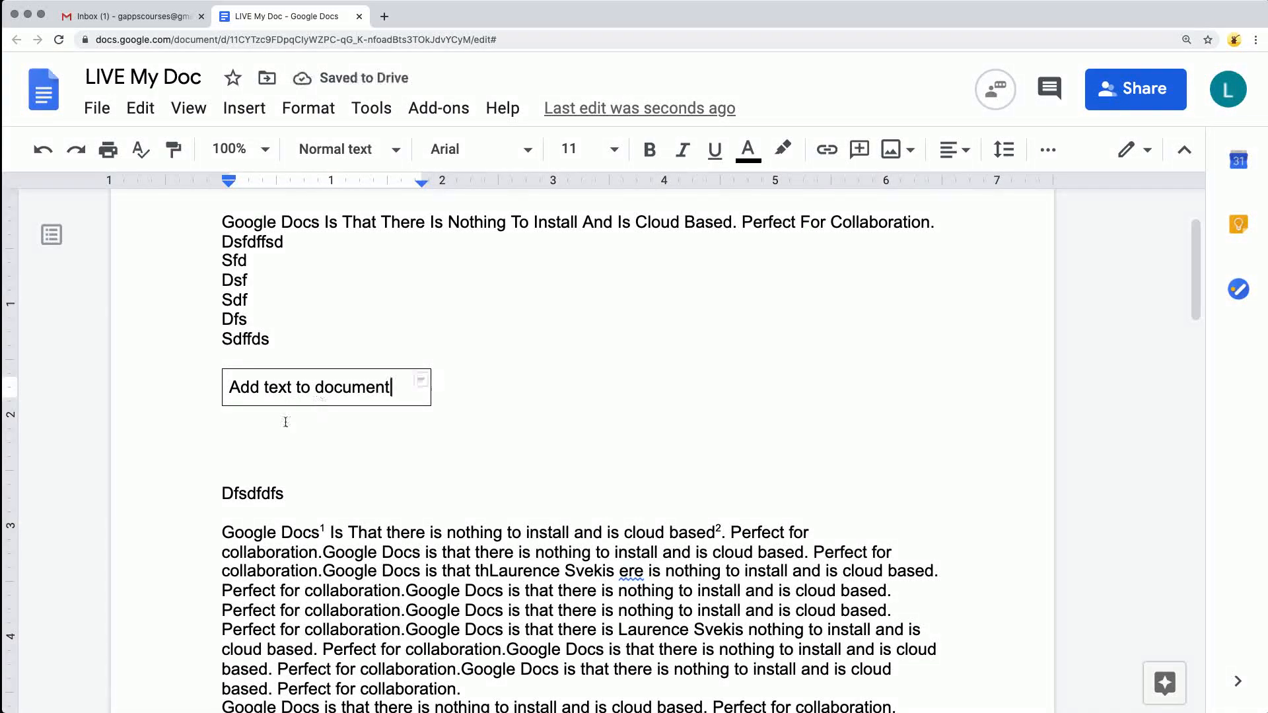
{"action": "left_click", "coordinate": [273, 429]}
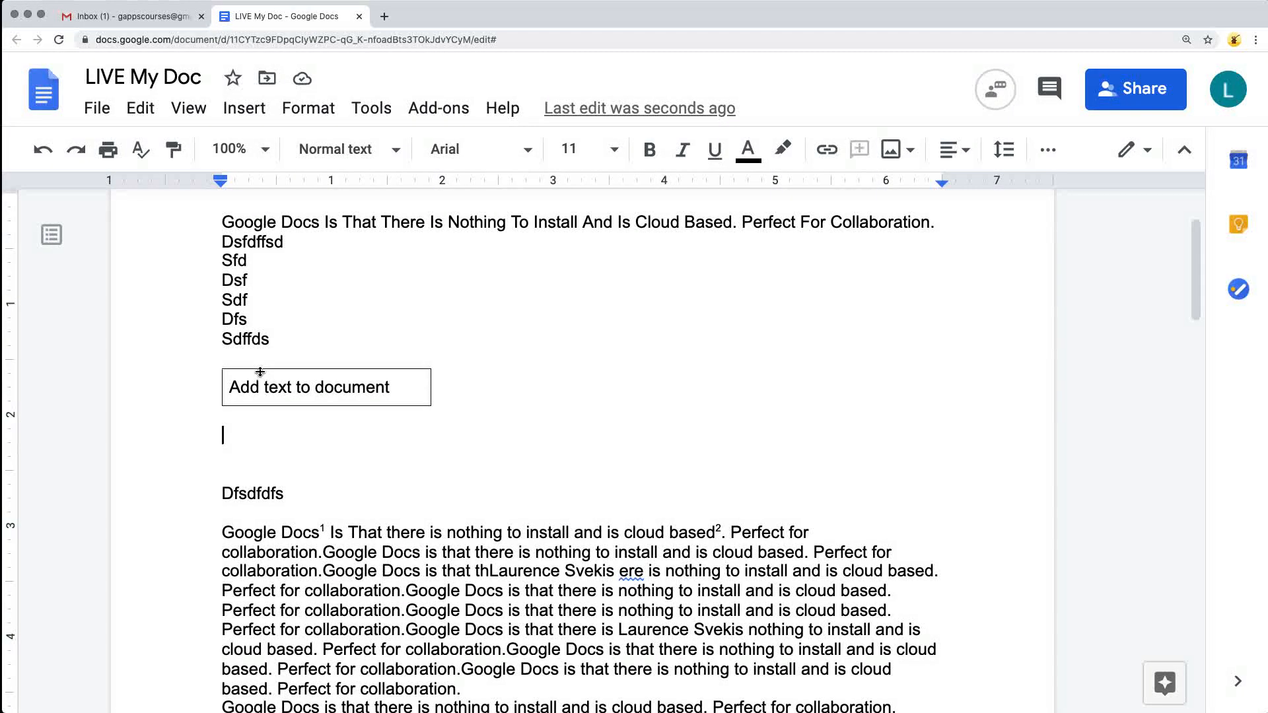
Step: Select only the bottom border of the "Add text to document" cell for border formatting
{"action": "left_click", "coordinate": [412, 373]}
{"action": "left_click", "coordinate": [421, 384]}
{"action": "left_click", "coordinate": [422, 381]}
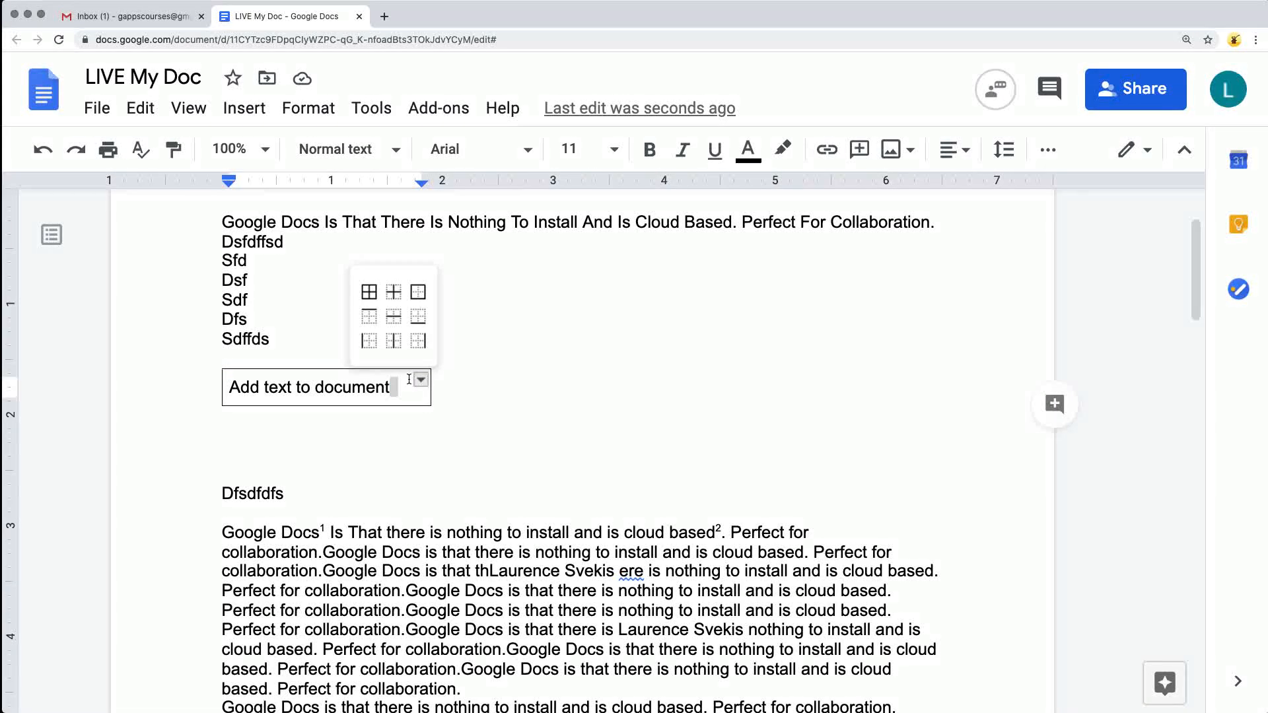
{"action": "left_click", "coordinate": [416, 317]}
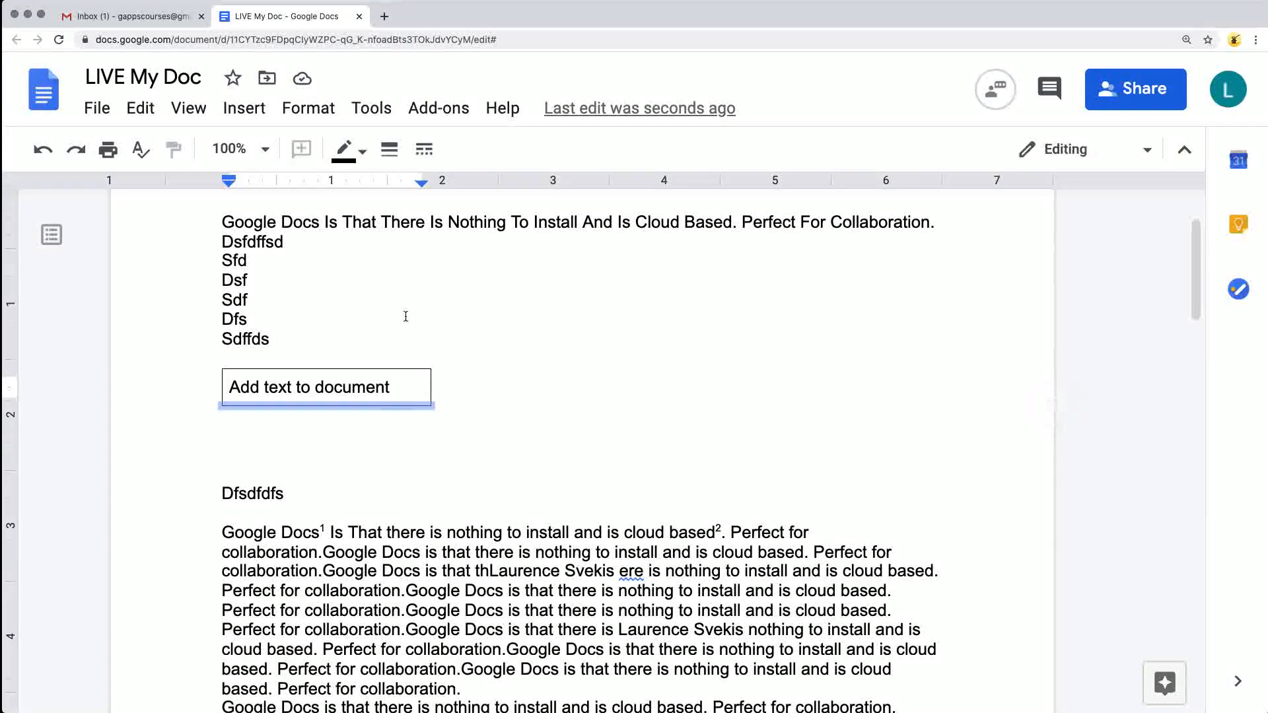
{"action": "left_click", "coordinate": [453, 417]}
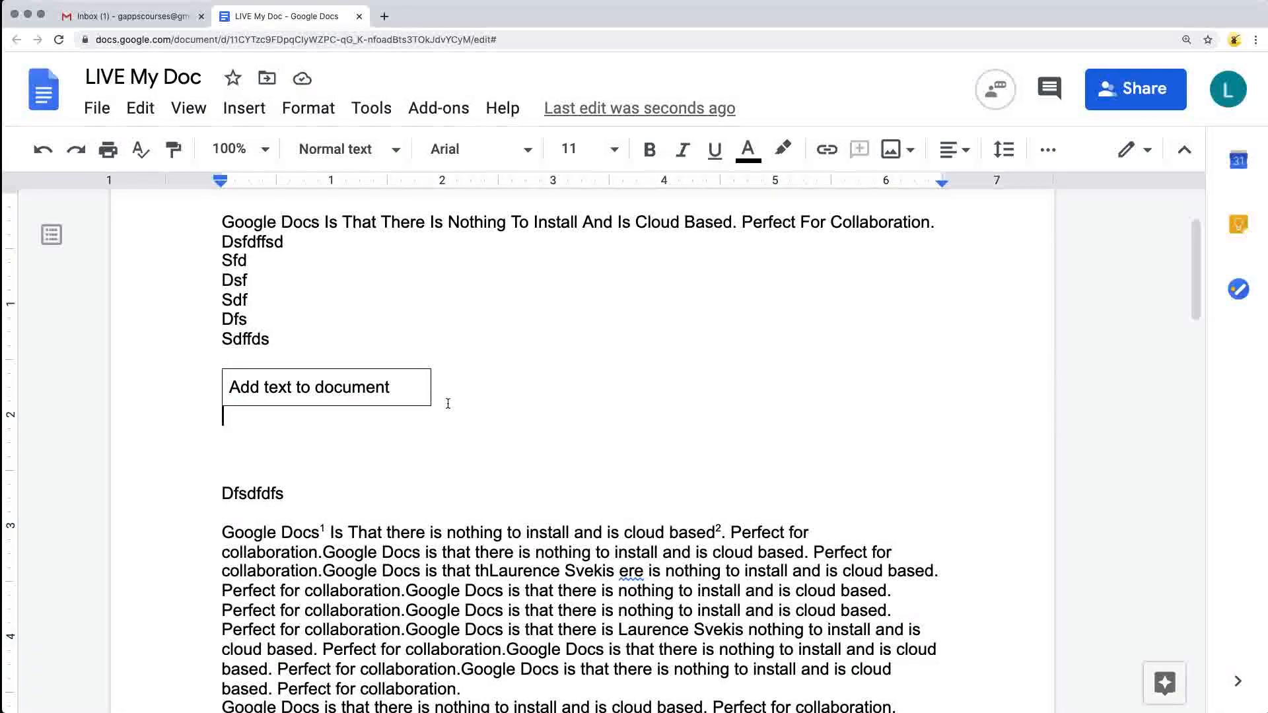
Step: Hide the border of the "Add text to document" cell through its border width, and undo that change
{"action": "left_click_drag", "start_coordinate": [446, 391], "coordinate": [173, 394]}
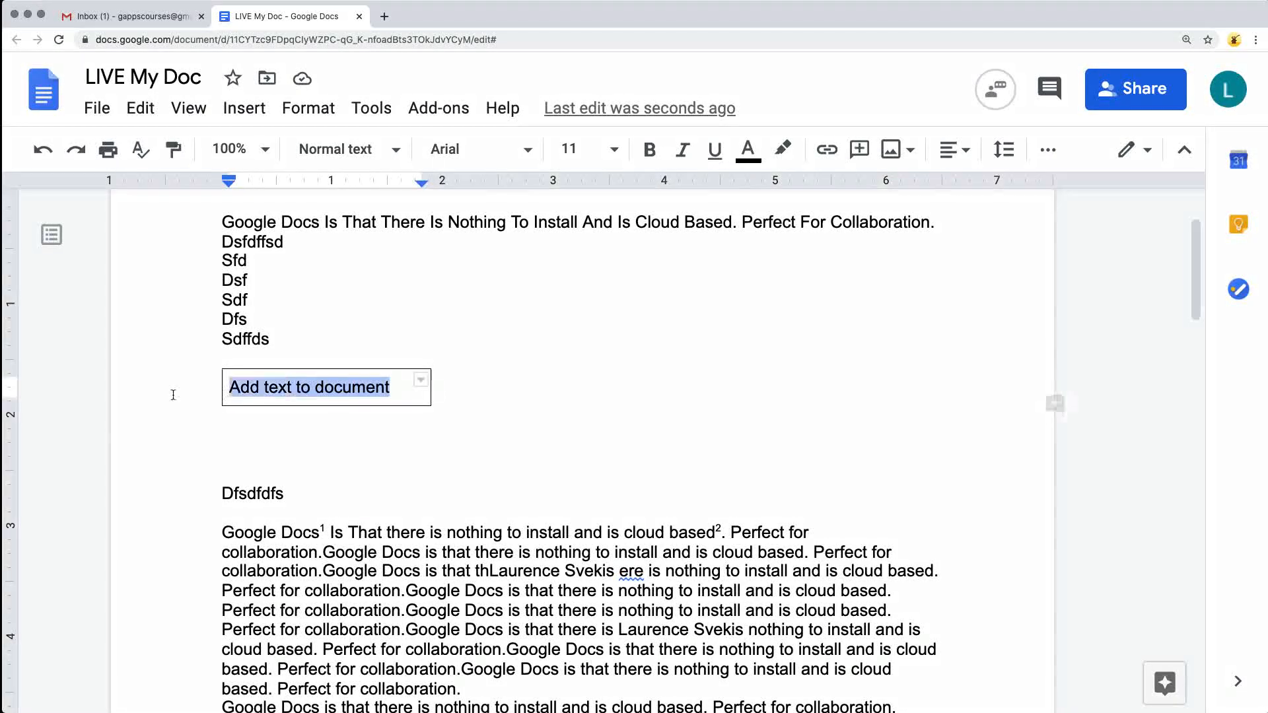
{"action": "left_click", "coordinate": [421, 381]}
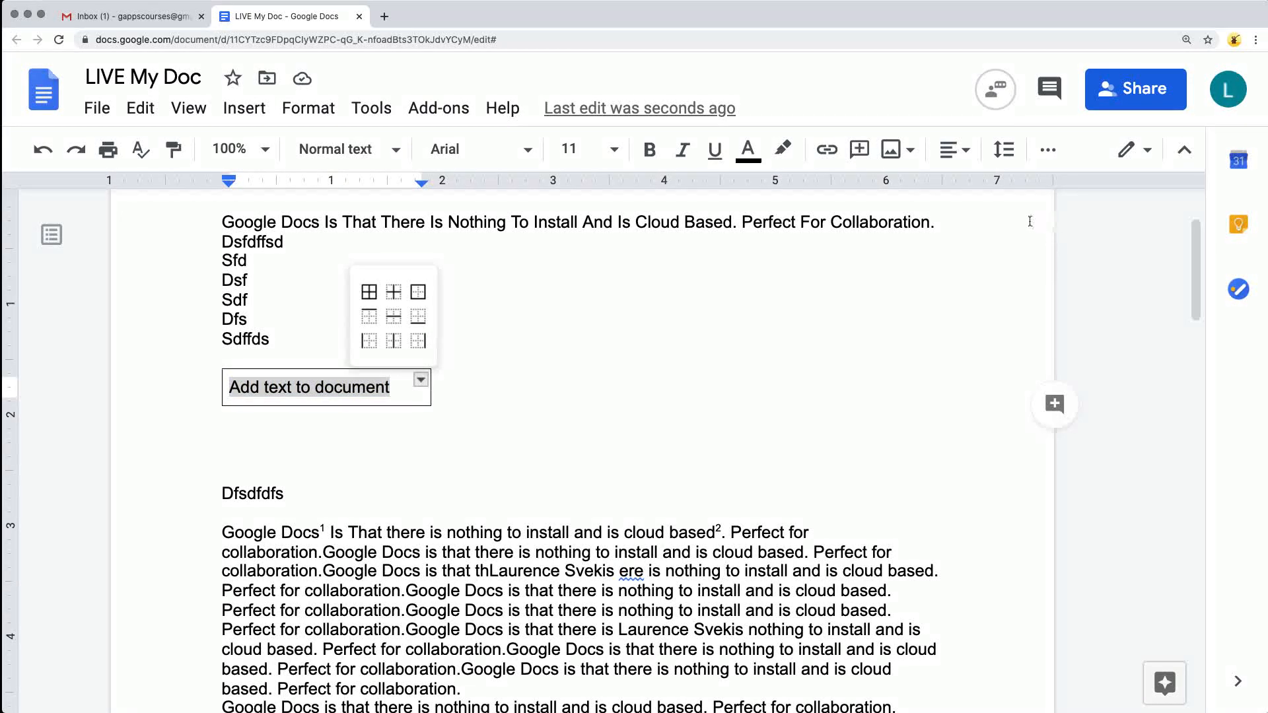
{"action": "left_click", "coordinate": [1044, 155]}
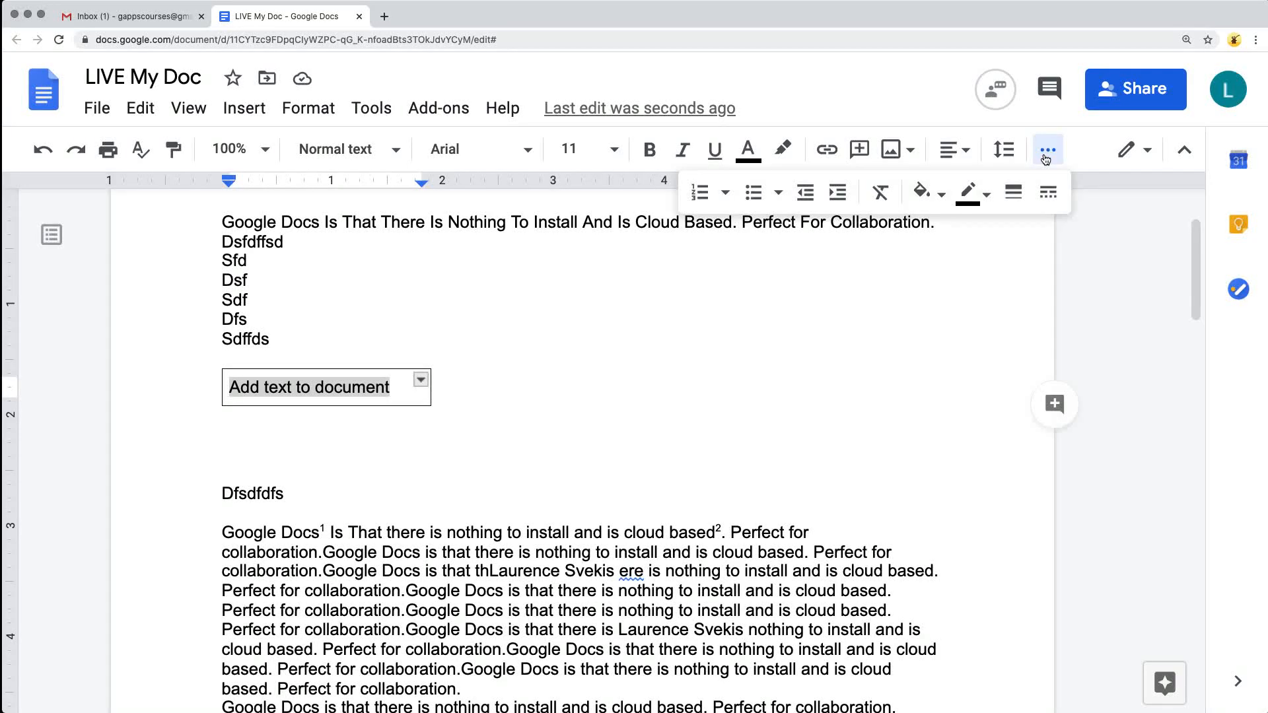
{"action": "left_click", "coordinate": [1017, 197]}
{"action": "left_click", "coordinate": [1020, 234]}
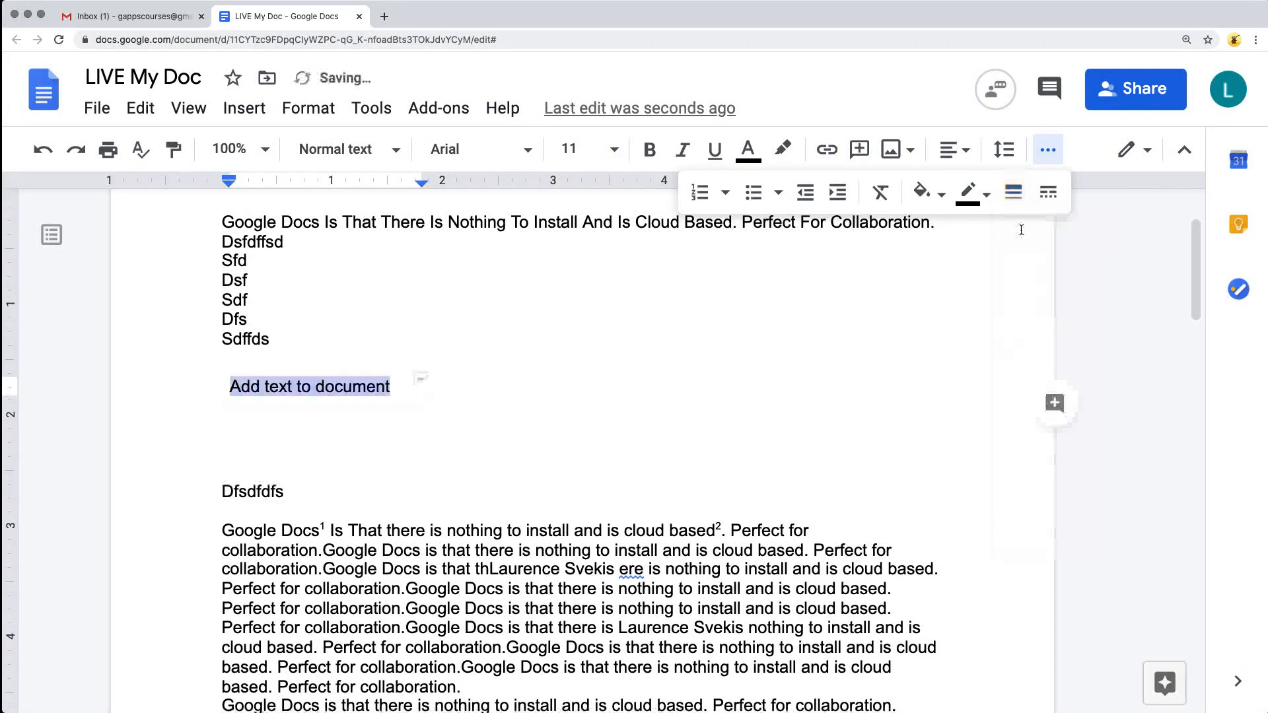
{"action": "left_click", "coordinate": [538, 375]}
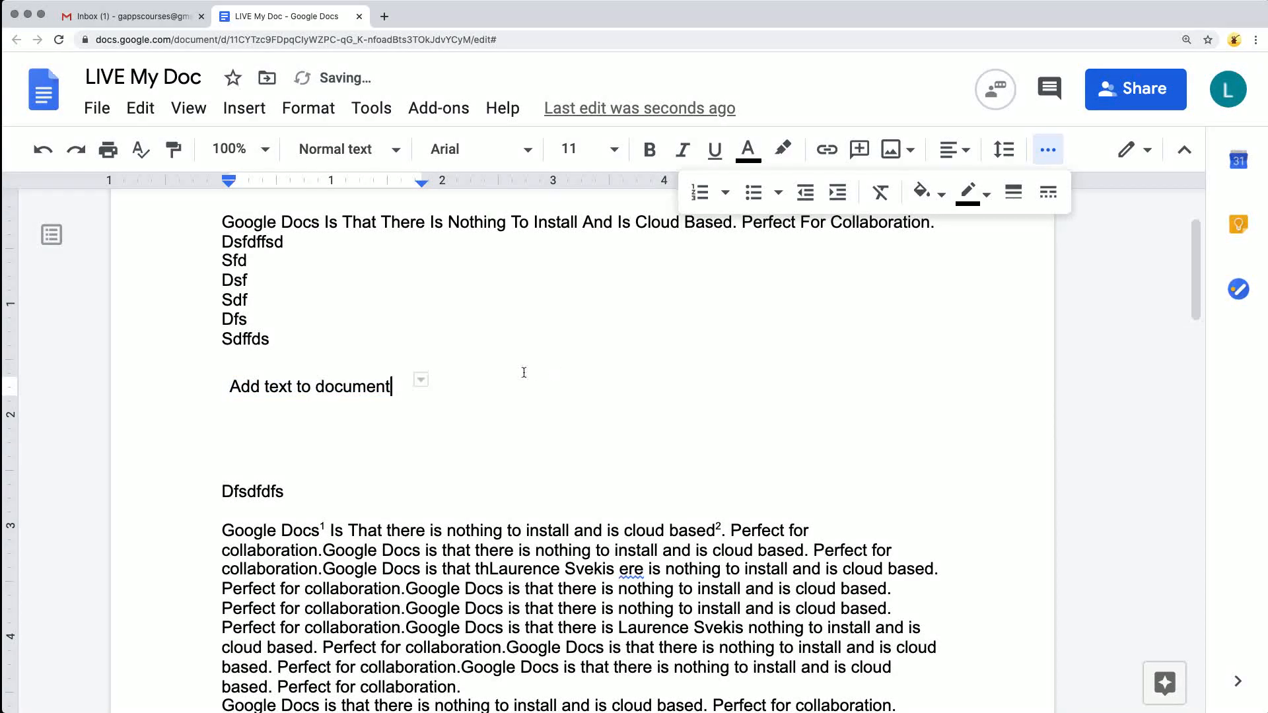
{"action": "key", "text": "ctrl+z"}
{"action": "left_click", "coordinate": [434, 446]}
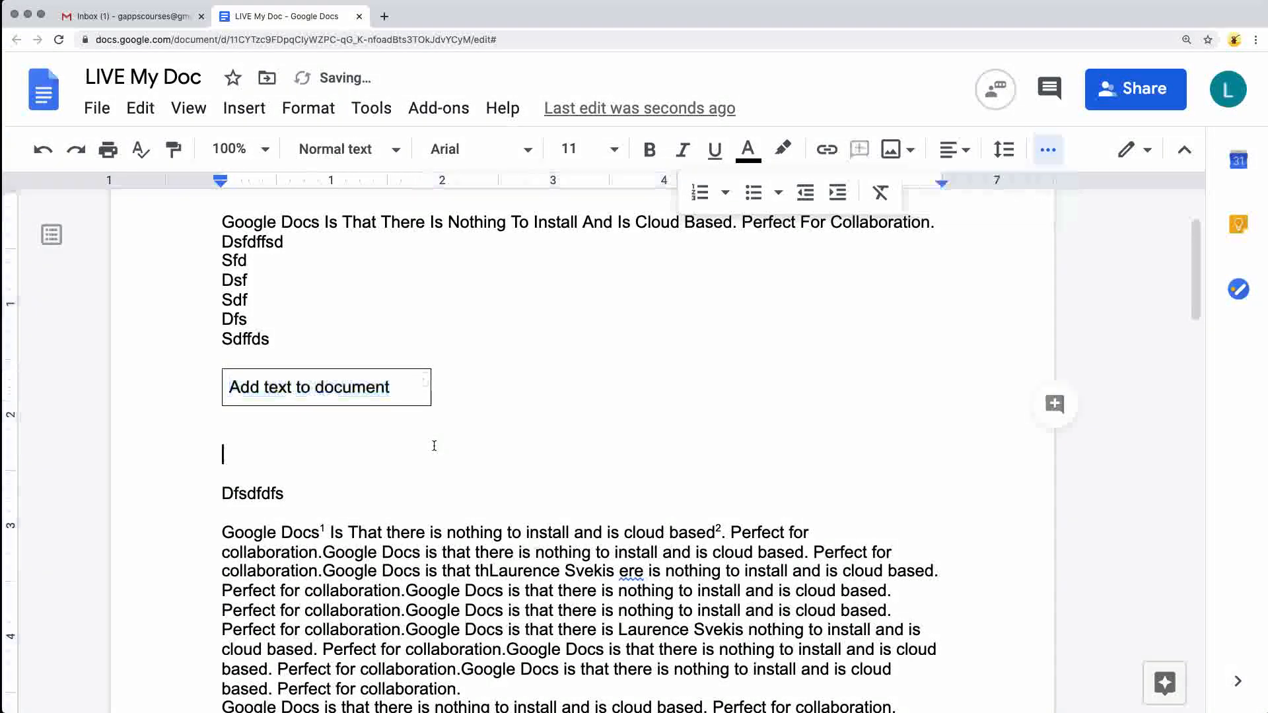
Step: Reposition the table by moving its right edge to about 3.6 in and its left edge to about 1.4 in
{"action": "left_click", "coordinate": [393, 369]}
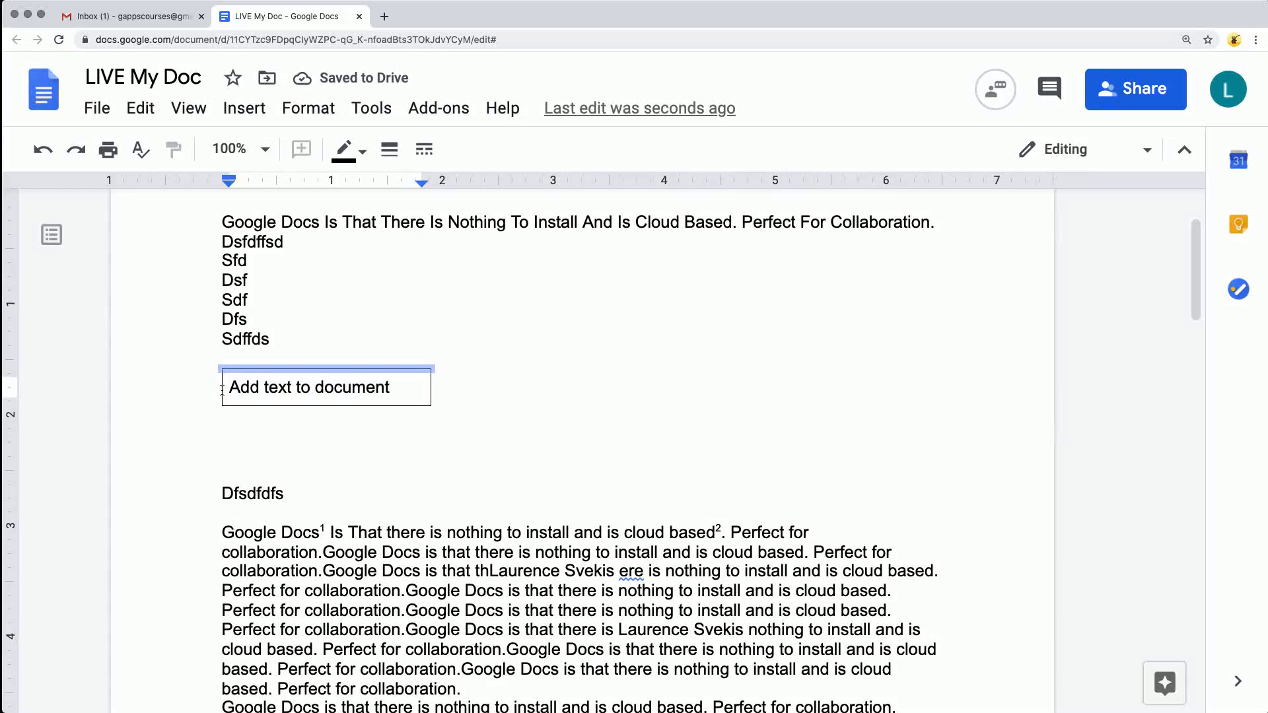
{"action": "left_click", "coordinate": [427, 387]}
{"action": "left_click_drag", "start_coordinate": [433, 388], "coordinate": [622, 388]}
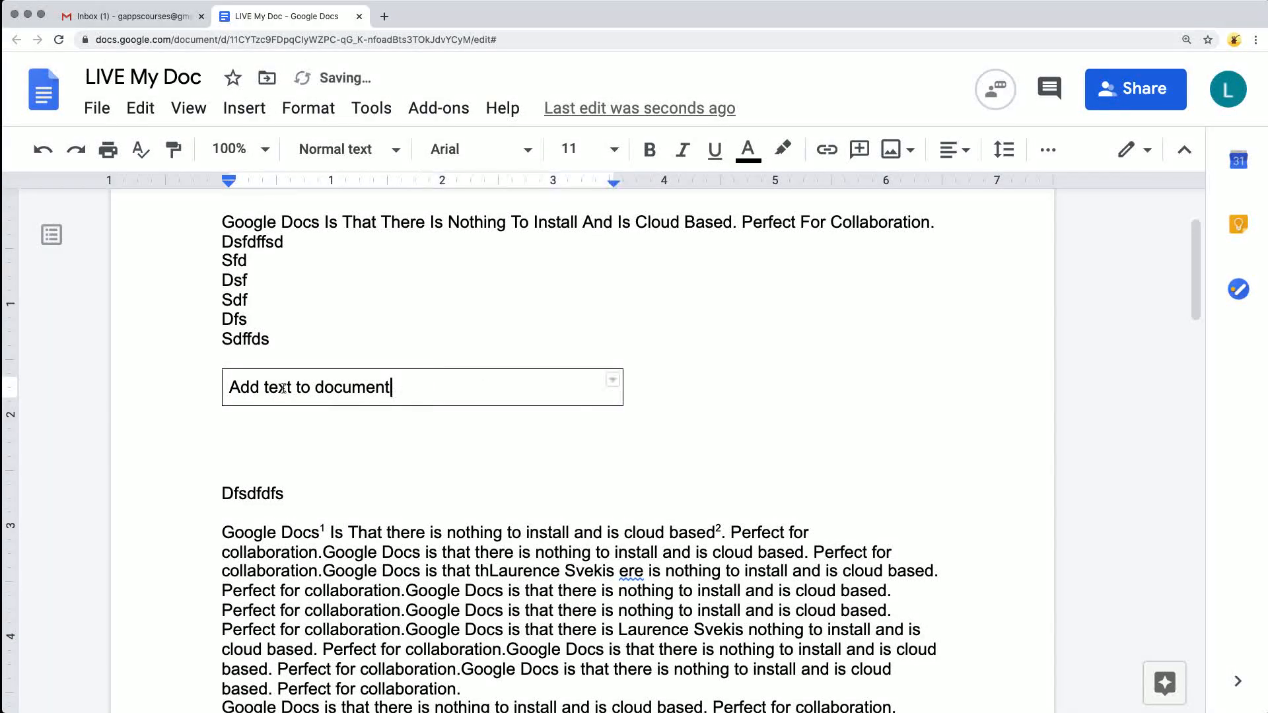
{"action": "left_click_drag", "start_coordinate": [222, 387], "coordinate": [374, 388]}
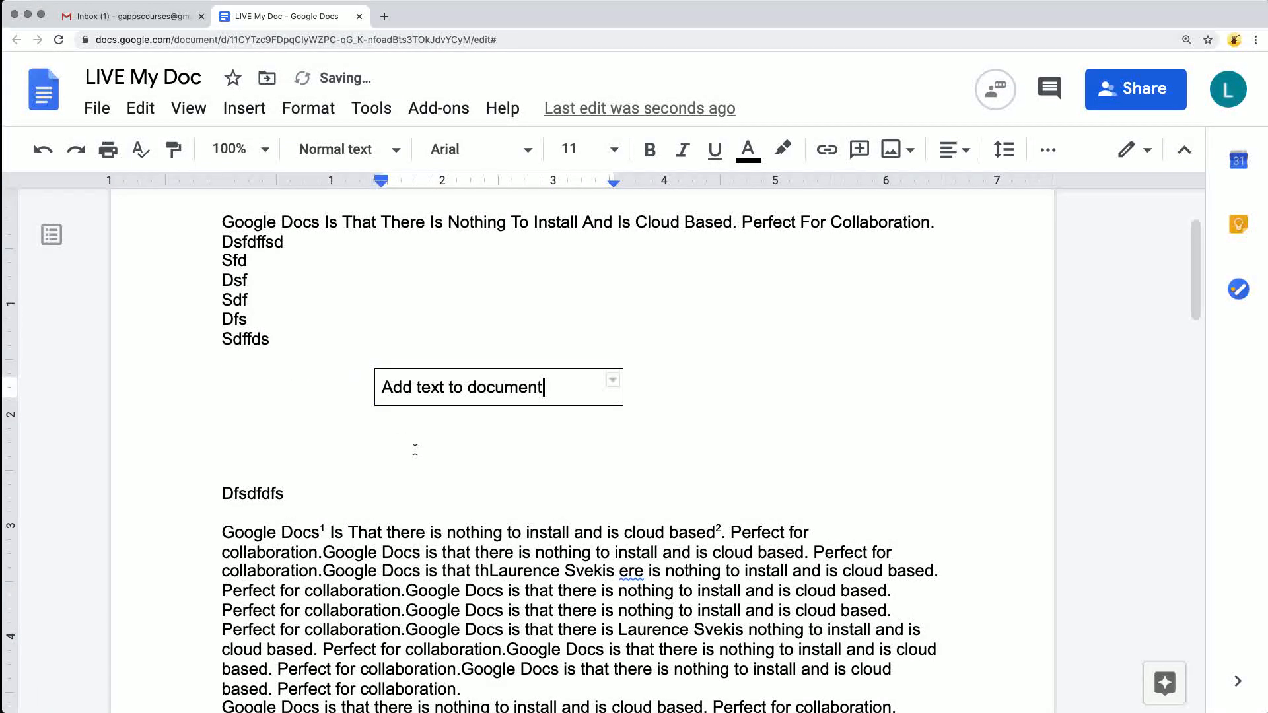
{"action": "left_click", "coordinate": [392, 448]}
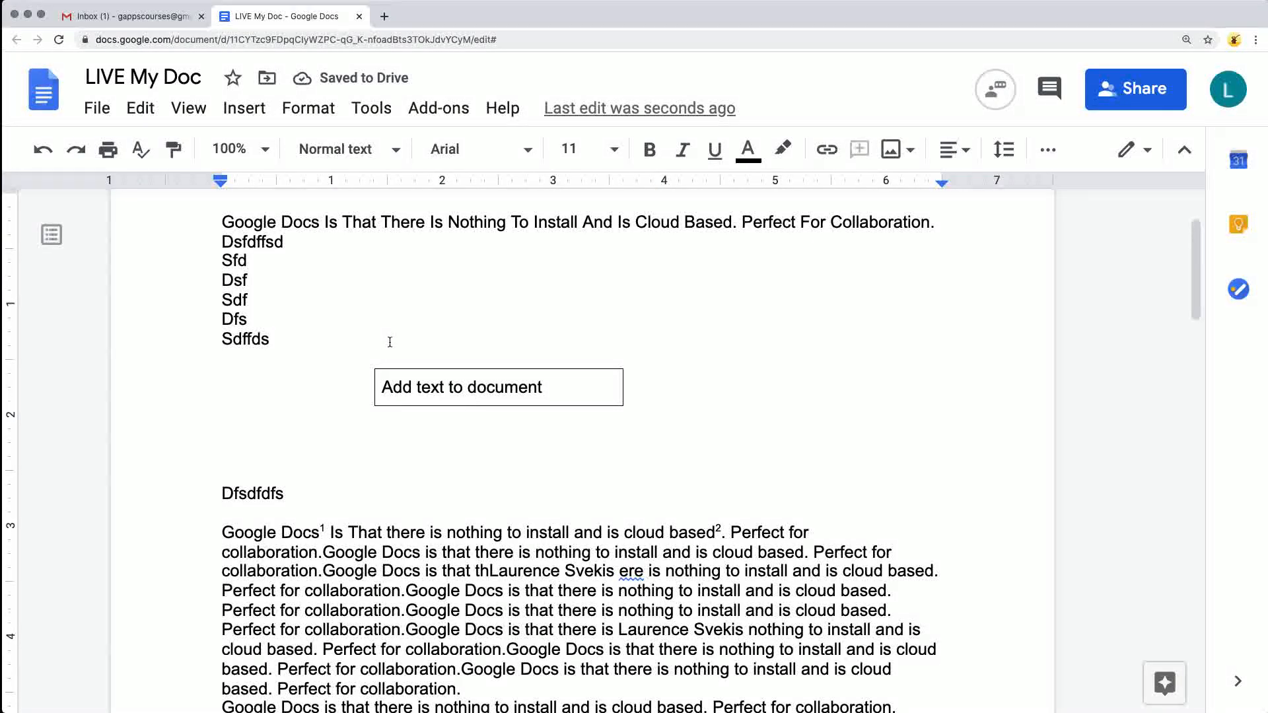
Step: Create a new drawing for the document and draw a text box about 4.8 in wide and 2.2 in high
{"action": "scroll", "coordinate": [390, 423], "scroll_direction": "down", "scroll_amount": 1}
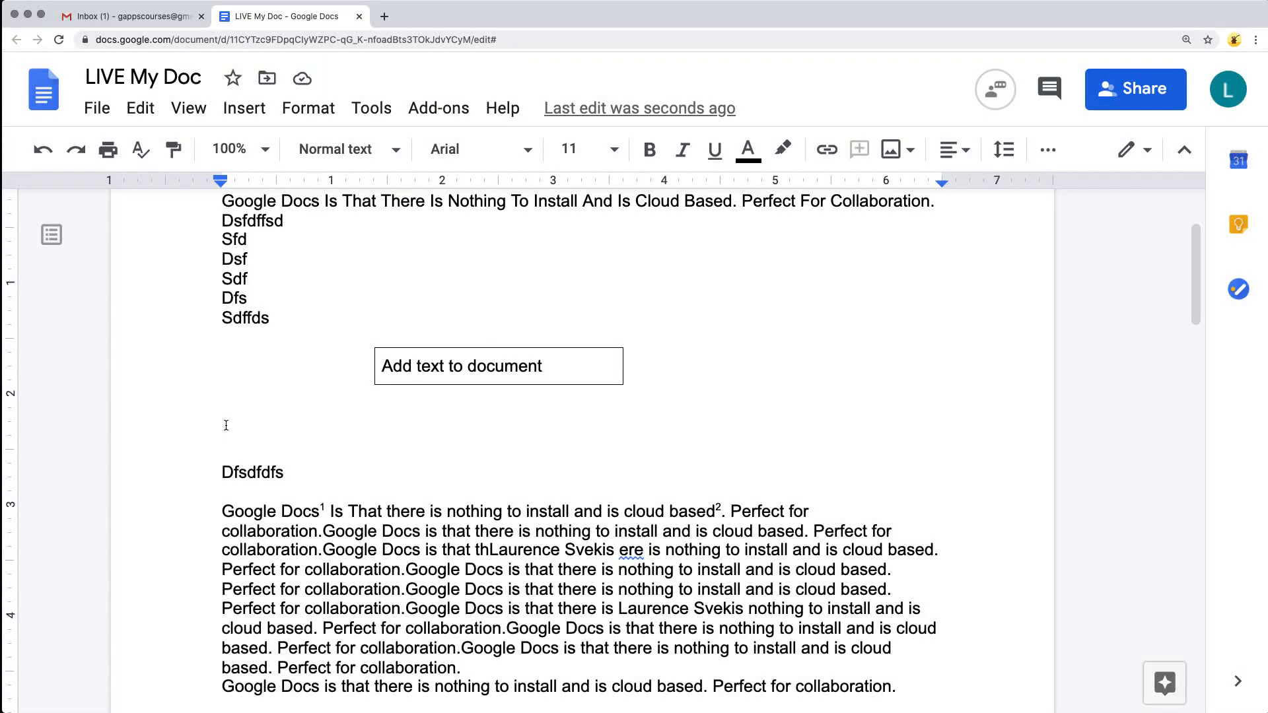
{"action": "left_click", "coordinate": [249, 117]}
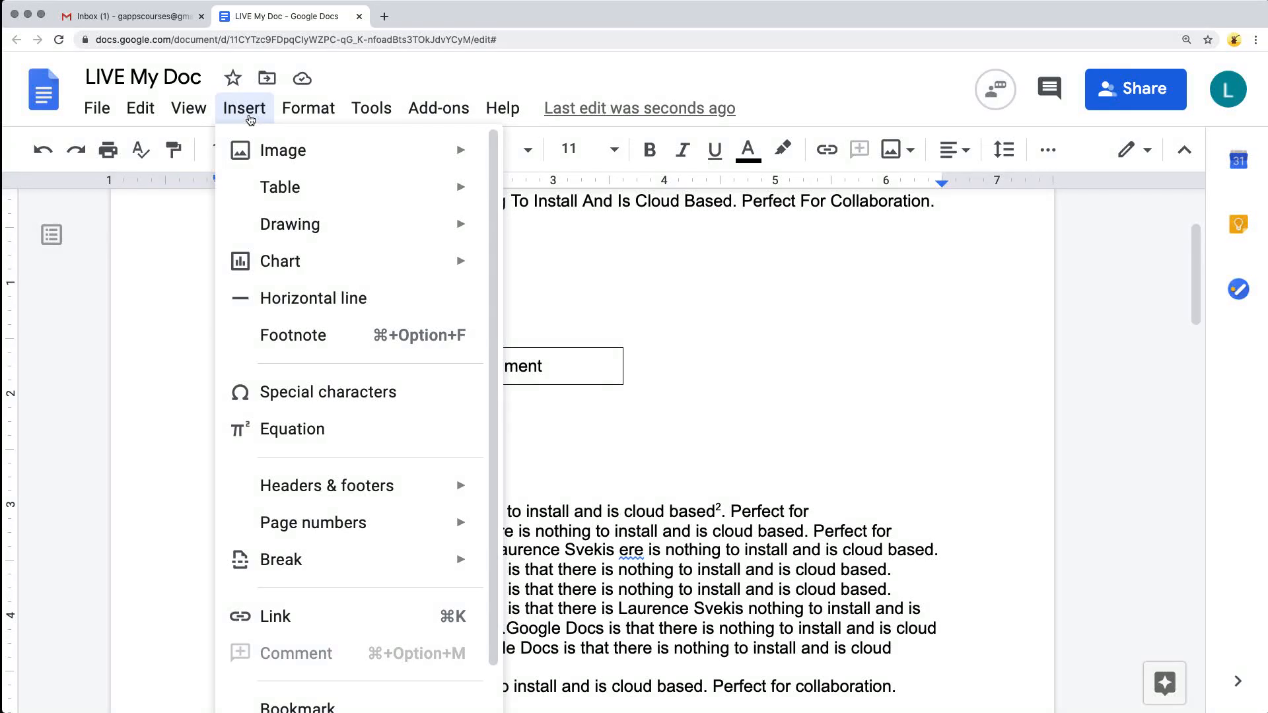
{"action": "mouse_move", "coordinate": [257, 157]}
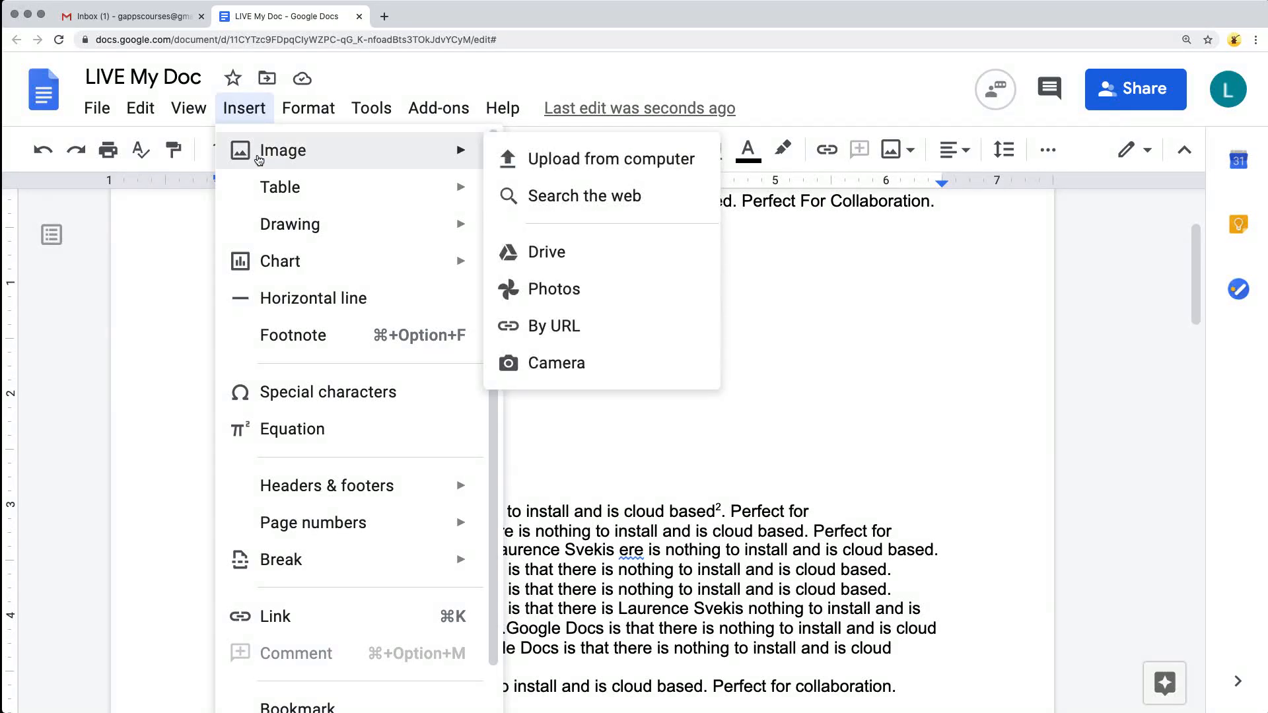
{"action": "mouse_move", "coordinate": [275, 231]}
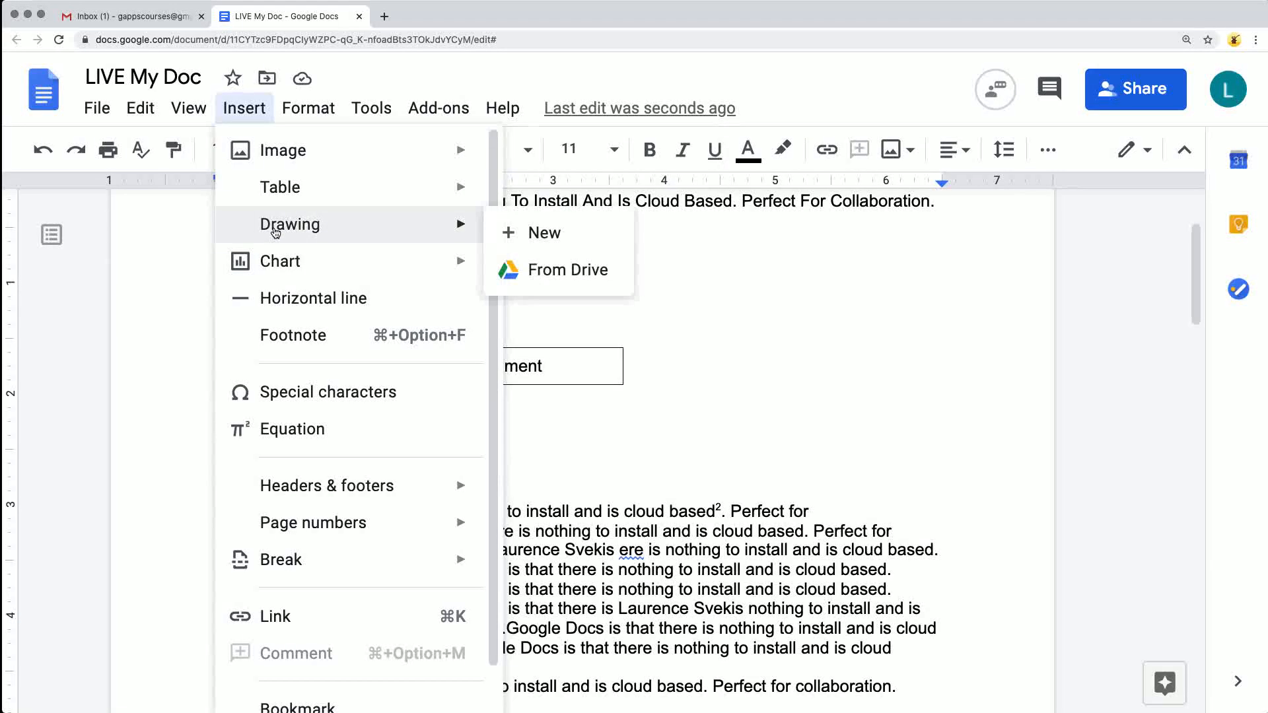
{"action": "left_click", "coordinate": [585, 235]}
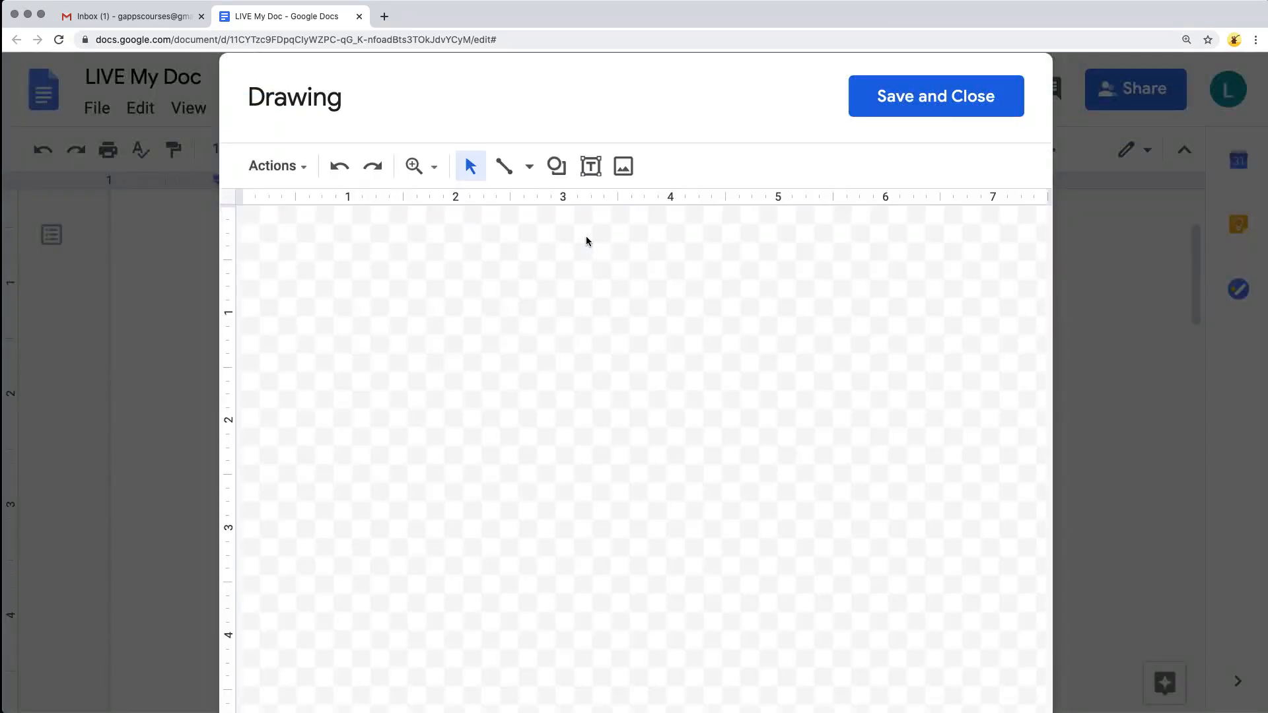
{"action": "left_click", "coordinate": [585, 169]}
{"action": "left_click_drag", "start_coordinate": [368, 294], "coordinate": [883, 529]}
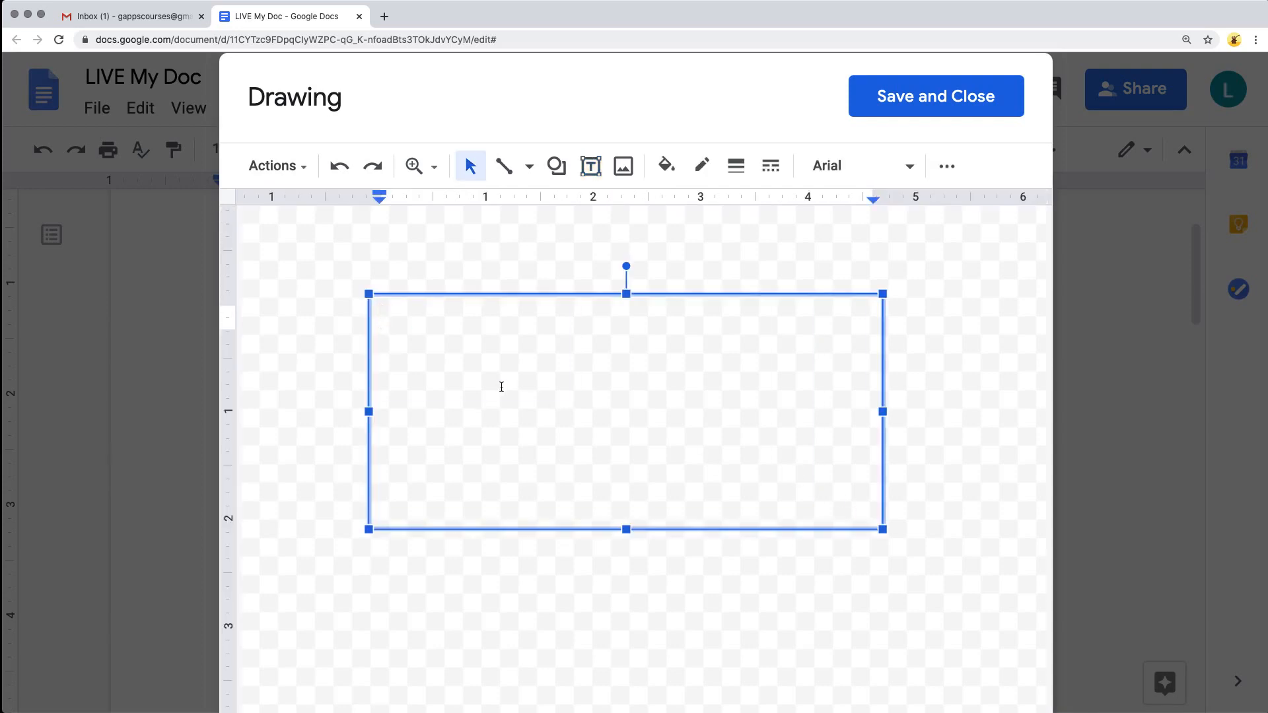
Step: Enter "This is new text" in the text box and shrink the box to about 4.1 in wide and 1.3 in high
{"action": "type", "text": "Ths"}
{"action": "key", "text": "BackSpace"}
{"action": "type", "text": "is "}
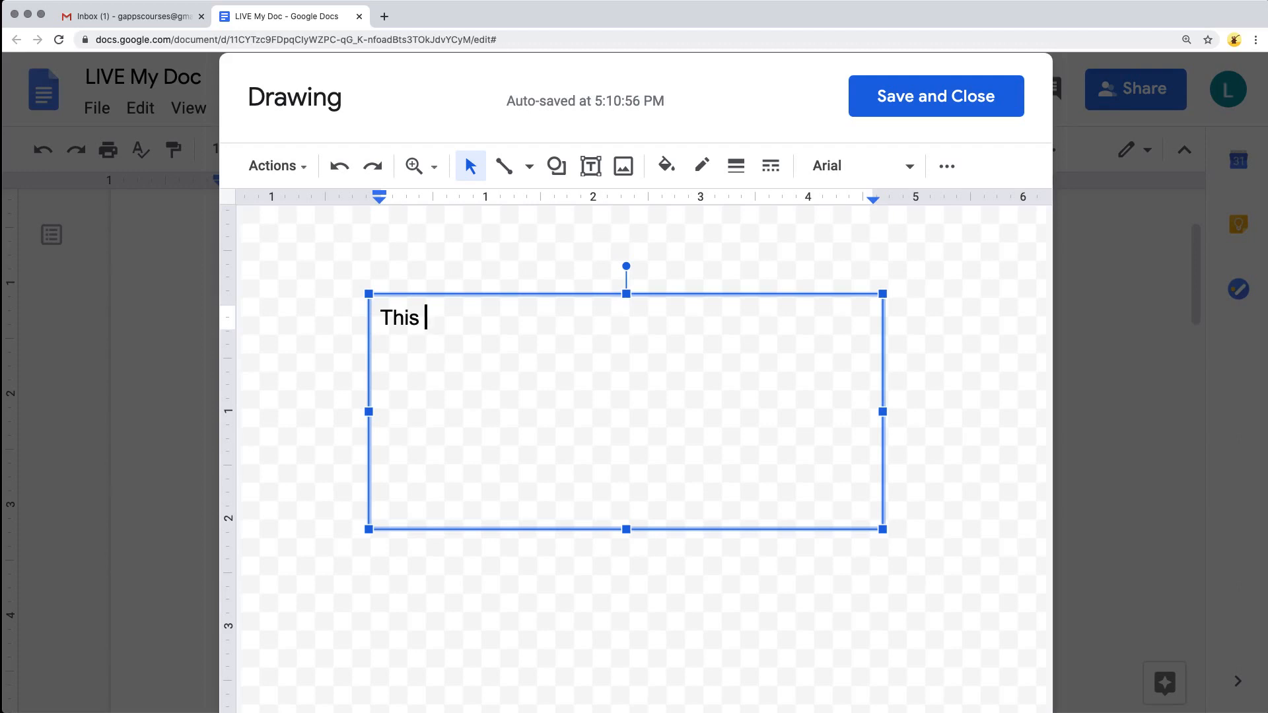
{"action": "type", "text": "is new text"}
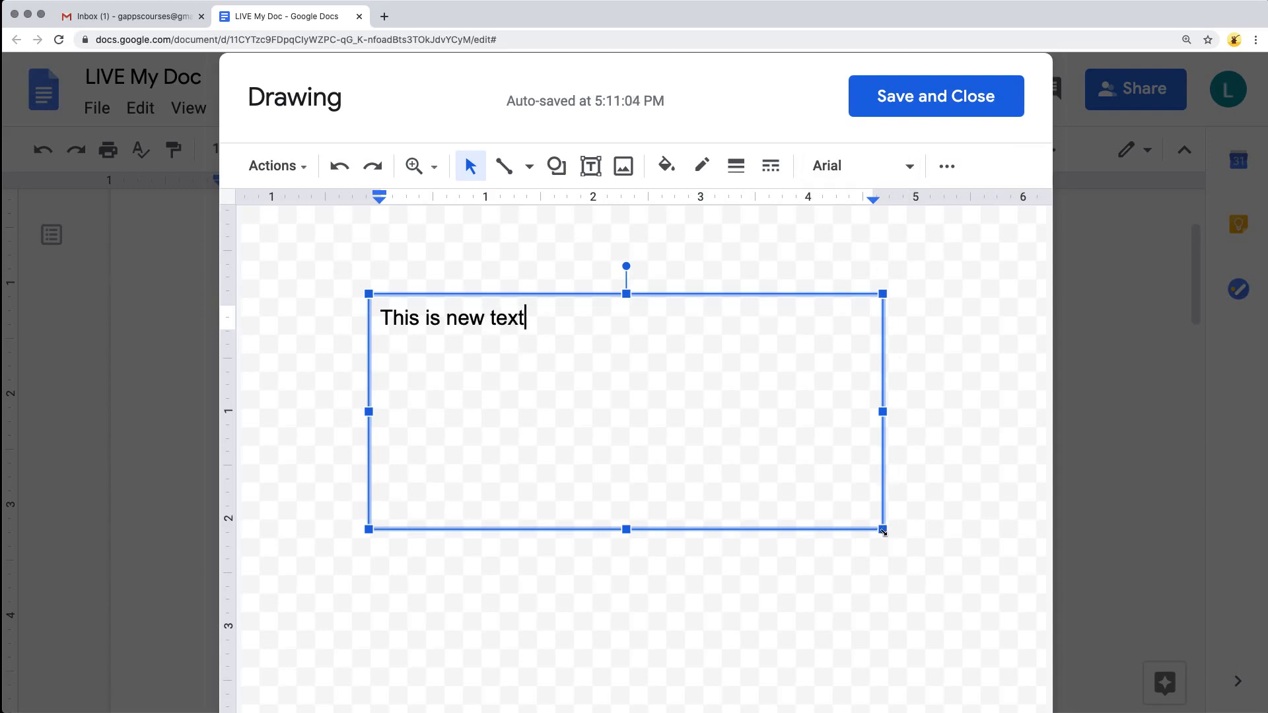
{"action": "left_click_drag", "start_coordinate": [881, 528], "coordinate": [813, 433]}
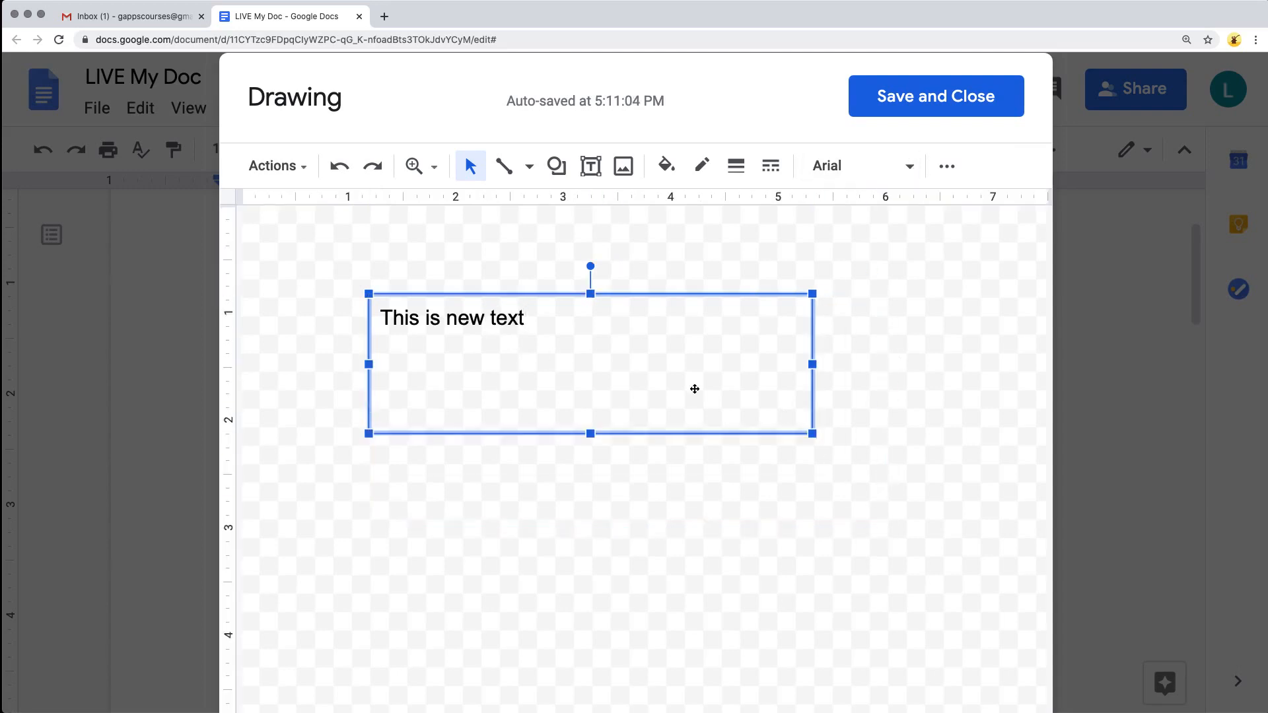
Step: Change the font of "This is new text" in the drawing's text box to Comic Sans MS
{"action": "left_click", "coordinate": [527, 324]}
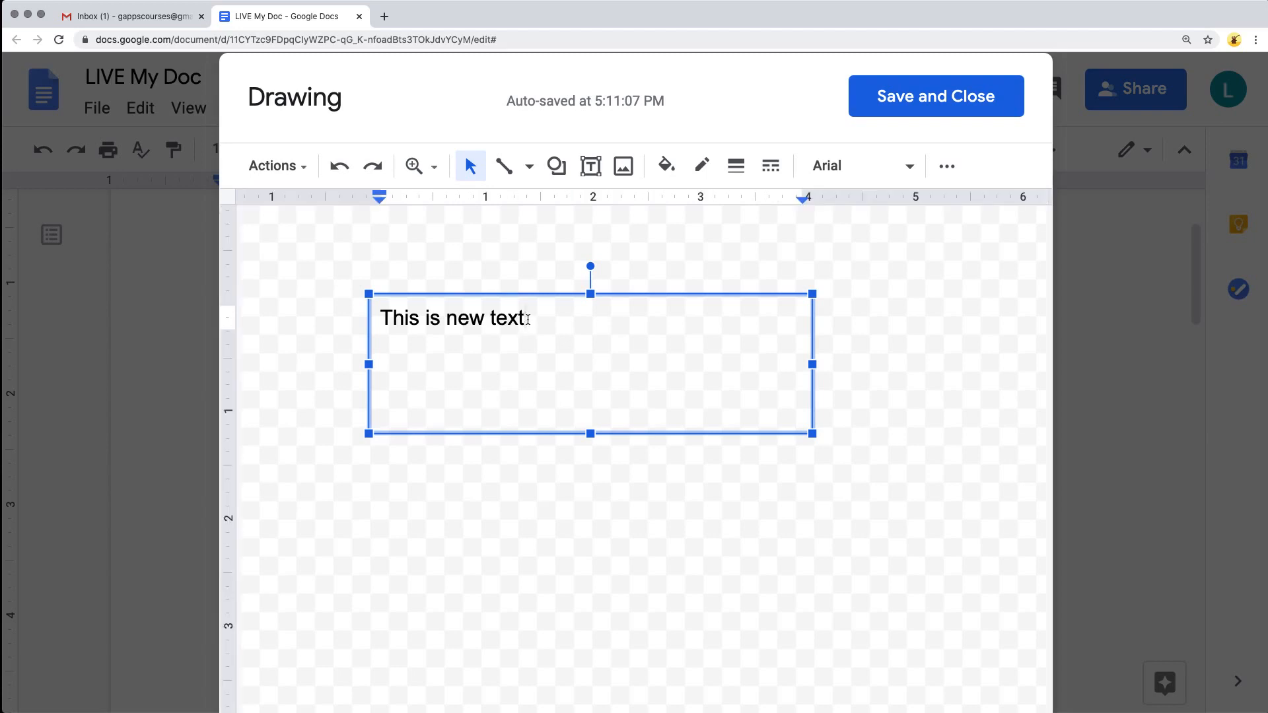
{"action": "left_click_drag", "start_coordinate": [527, 320], "coordinate": [377, 317]}
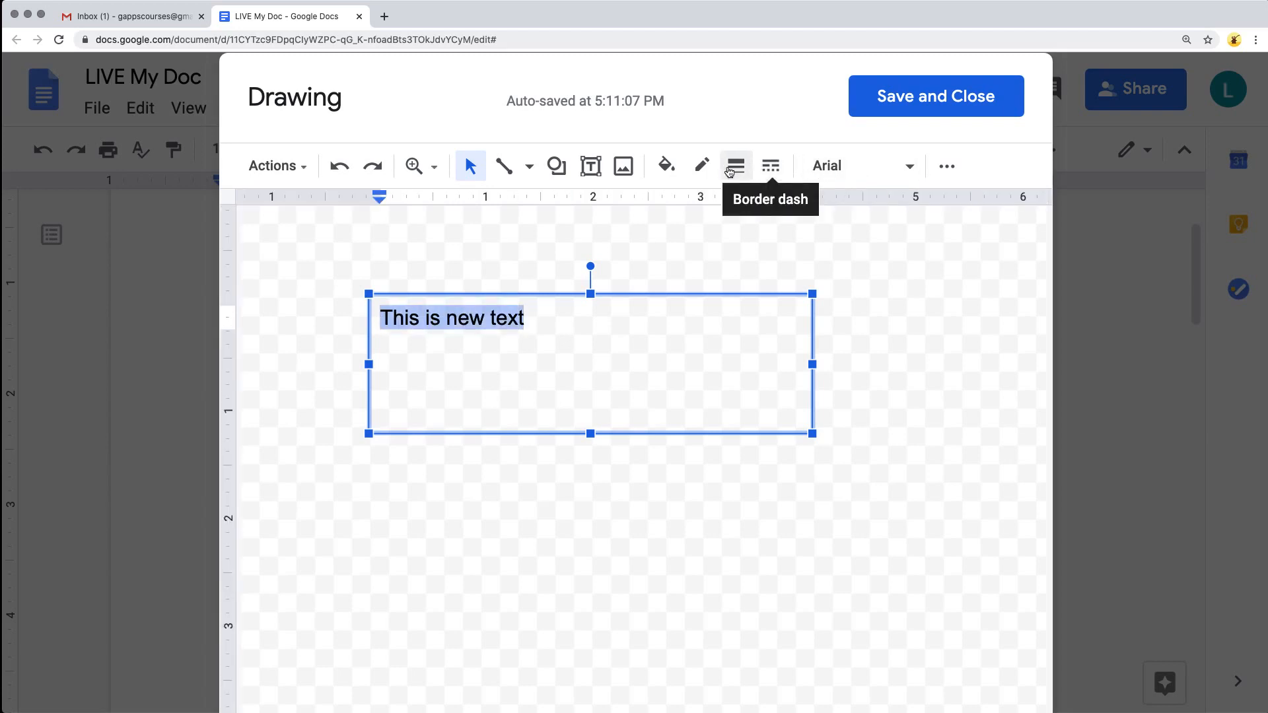
{"action": "left_click", "coordinate": [836, 167]}
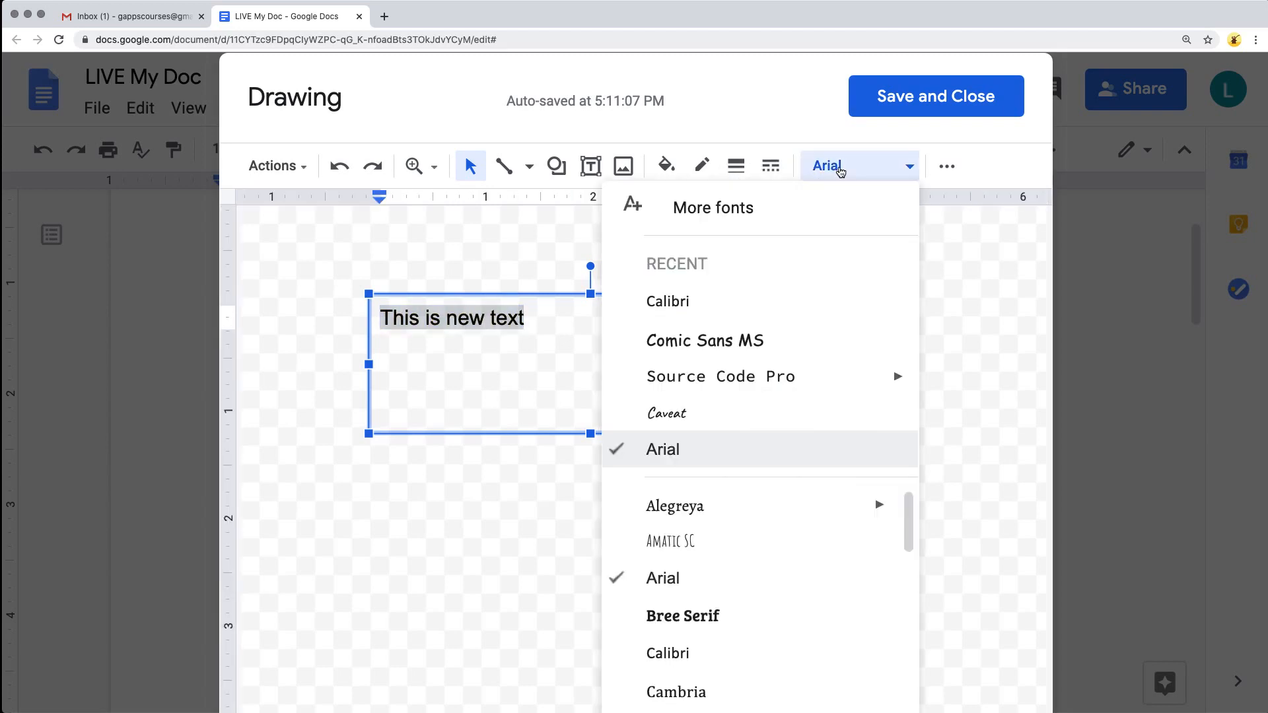
{"action": "left_click", "coordinate": [704, 342]}
Step: Center "This is new text" horizontally in the text box and set its font size to 30
{"action": "left_click", "coordinate": [946, 173]}
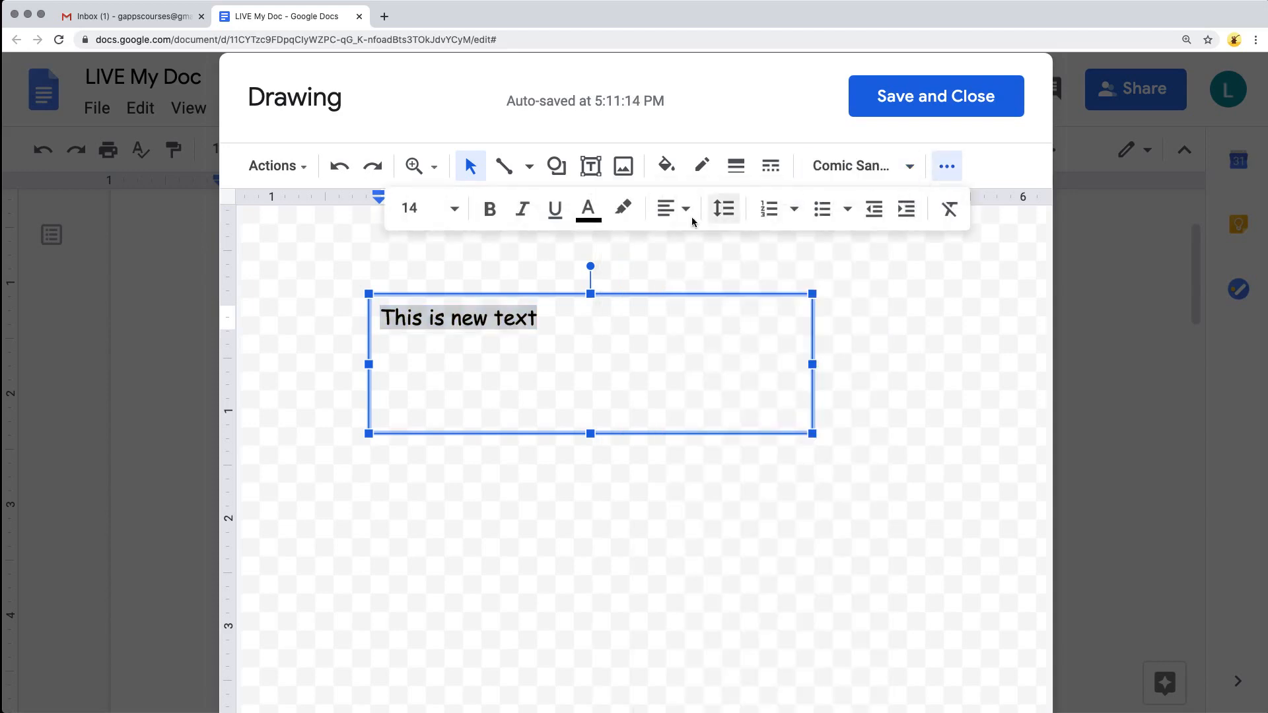
{"action": "left_click", "coordinate": [684, 210]}
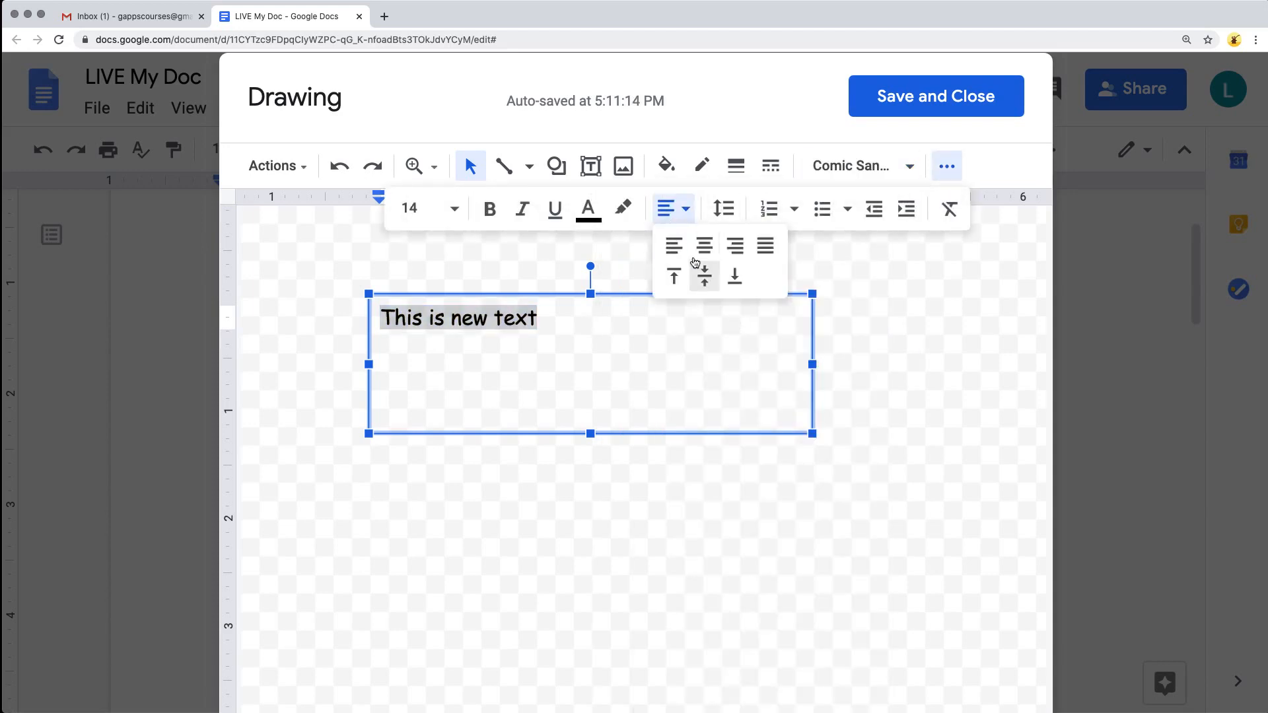
{"action": "left_click", "coordinate": [702, 250]}
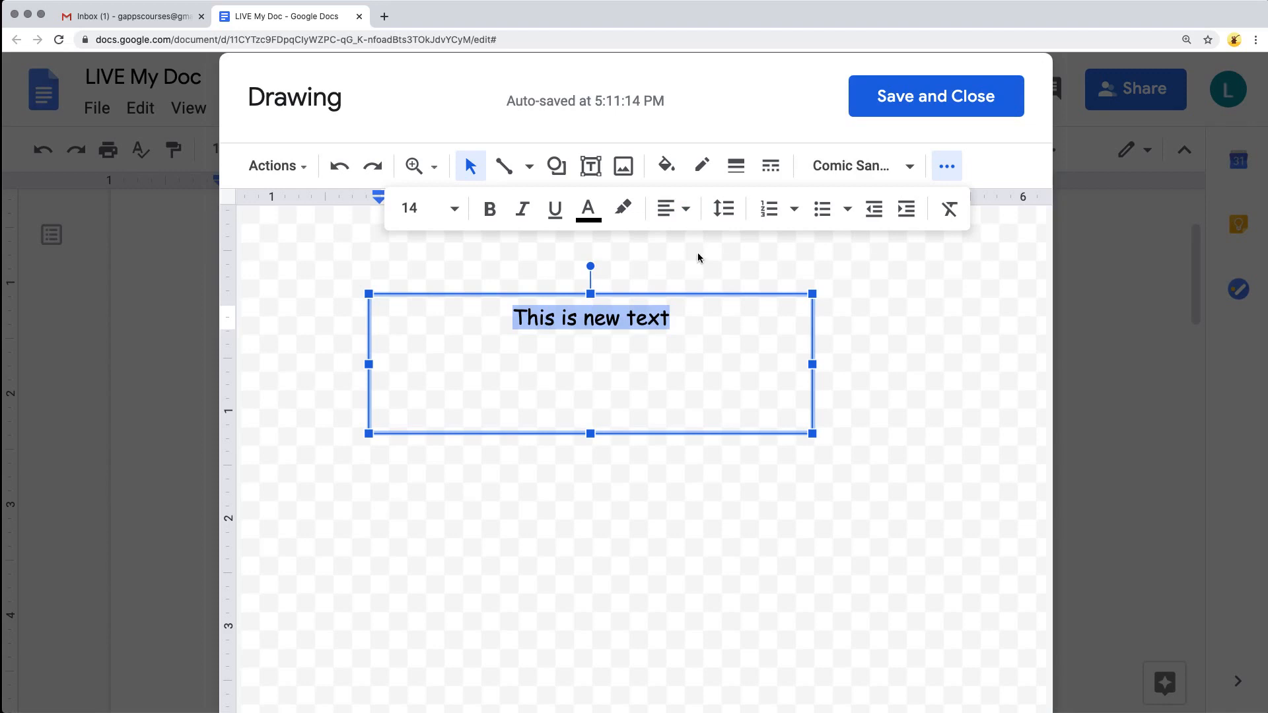
{"action": "left_click", "coordinate": [456, 211]}
{"action": "left_click", "coordinate": [418, 617]}
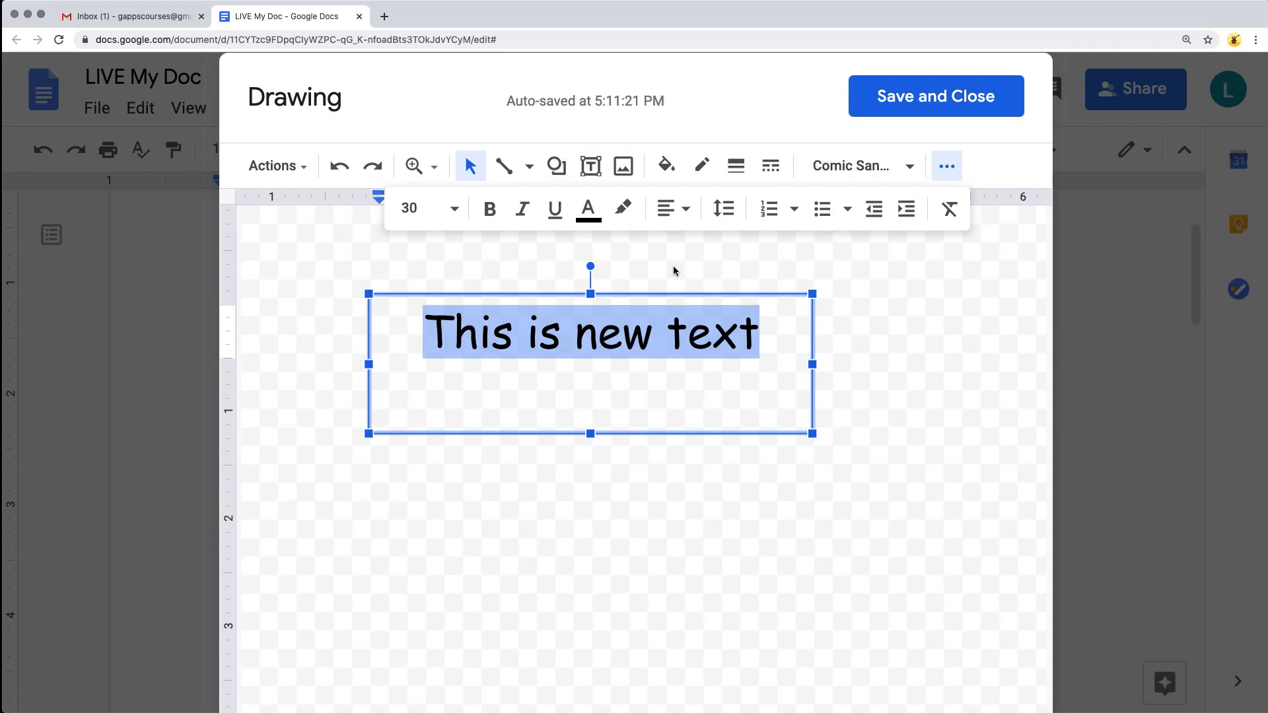
{"action": "left_click", "coordinate": [945, 168]}
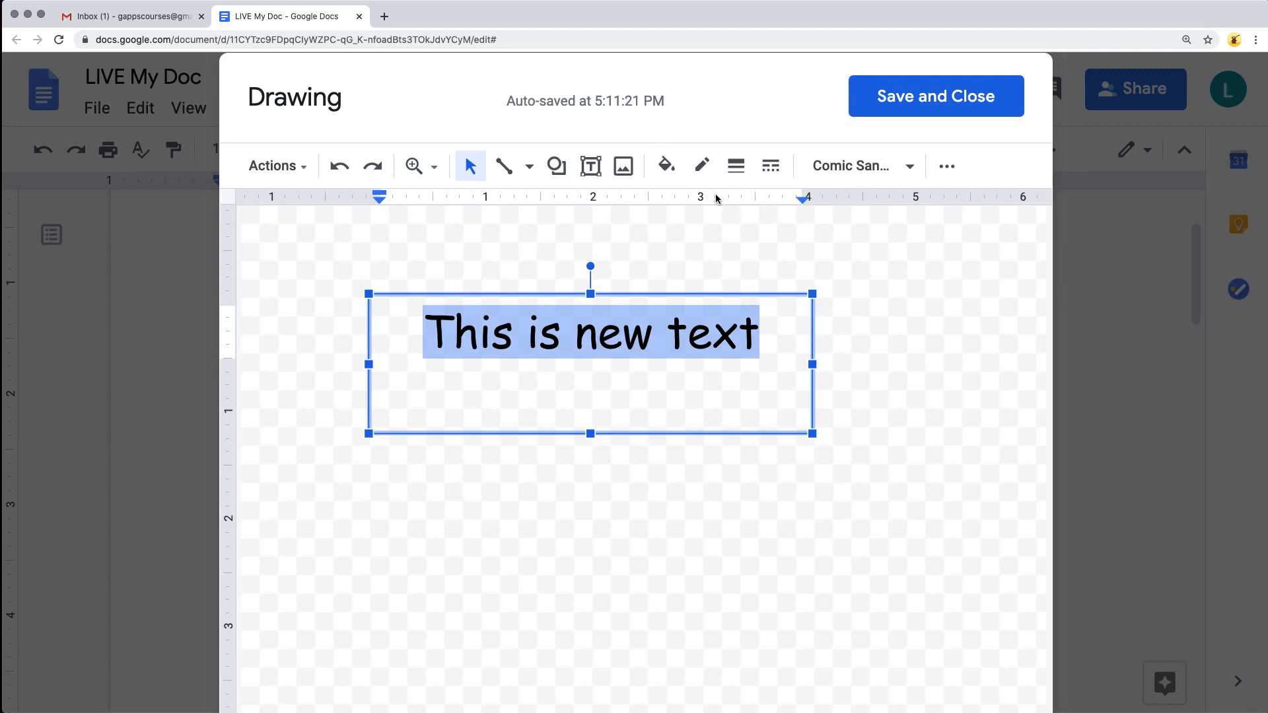
Step: Fill the text box with red and give it a bright green border
{"action": "left_click", "coordinate": [671, 170]}
{"action": "left_click", "coordinate": [675, 313]}
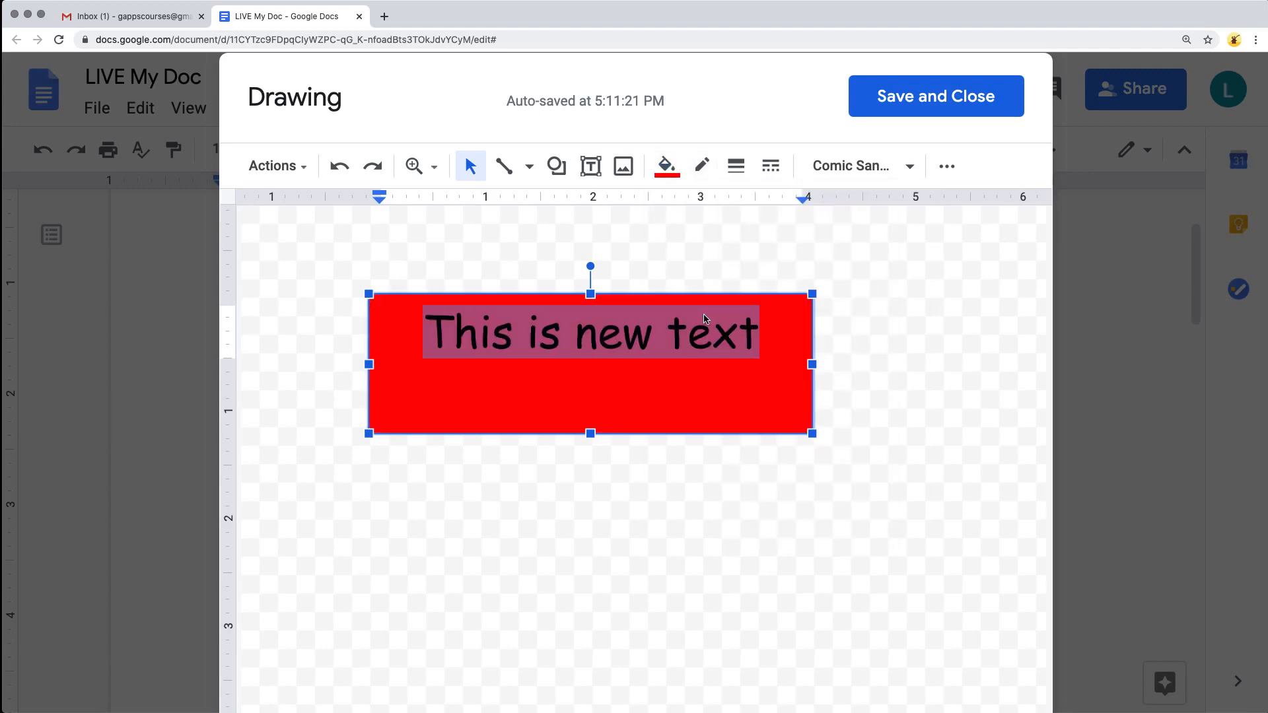
{"action": "left_click", "coordinate": [702, 169]}
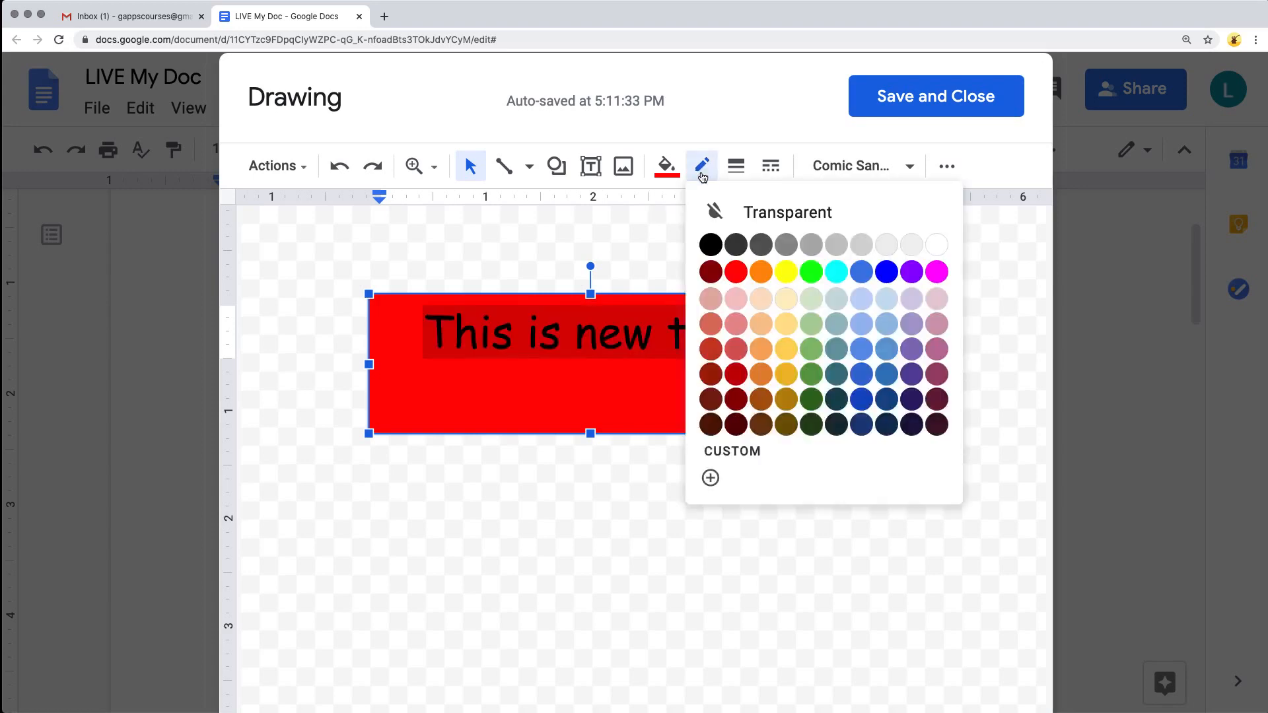
{"action": "left_click", "coordinate": [803, 275]}
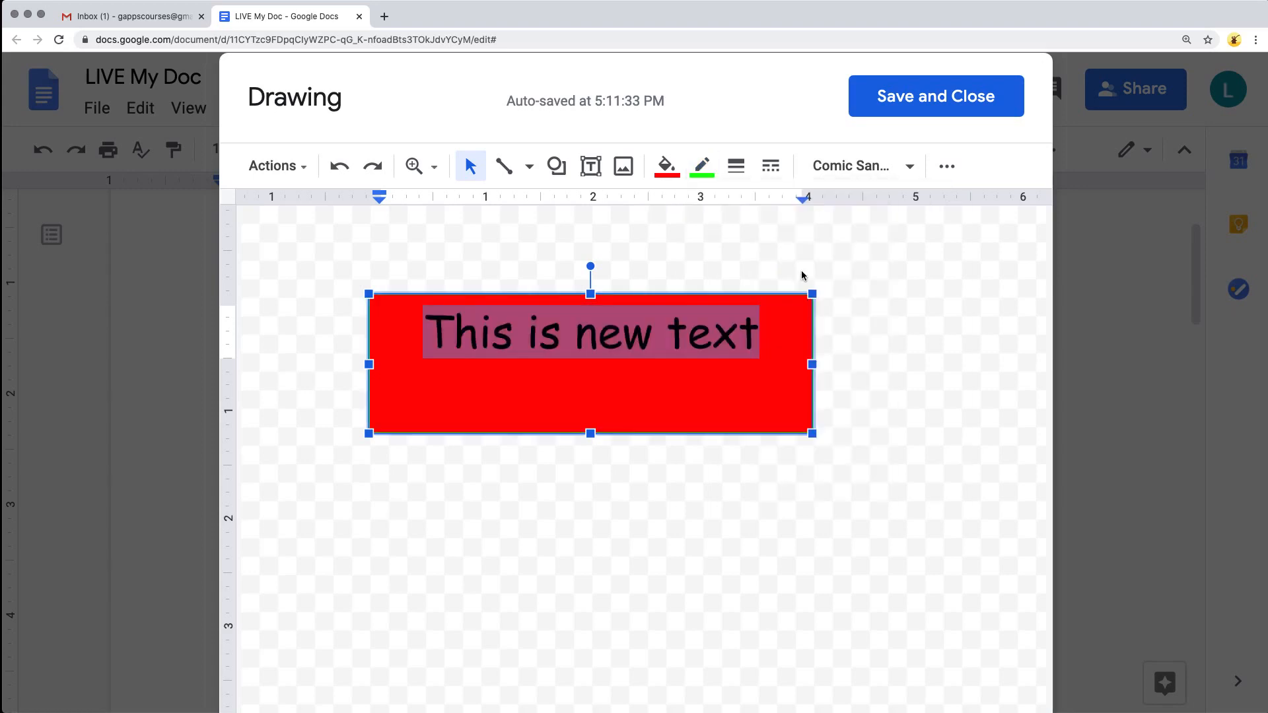
Step: Increase the text box's border weight and change the border color to yellow
{"action": "left_click", "coordinate": [736, 166]}
{"action": "left_click", "coordinate": [742, 282]}
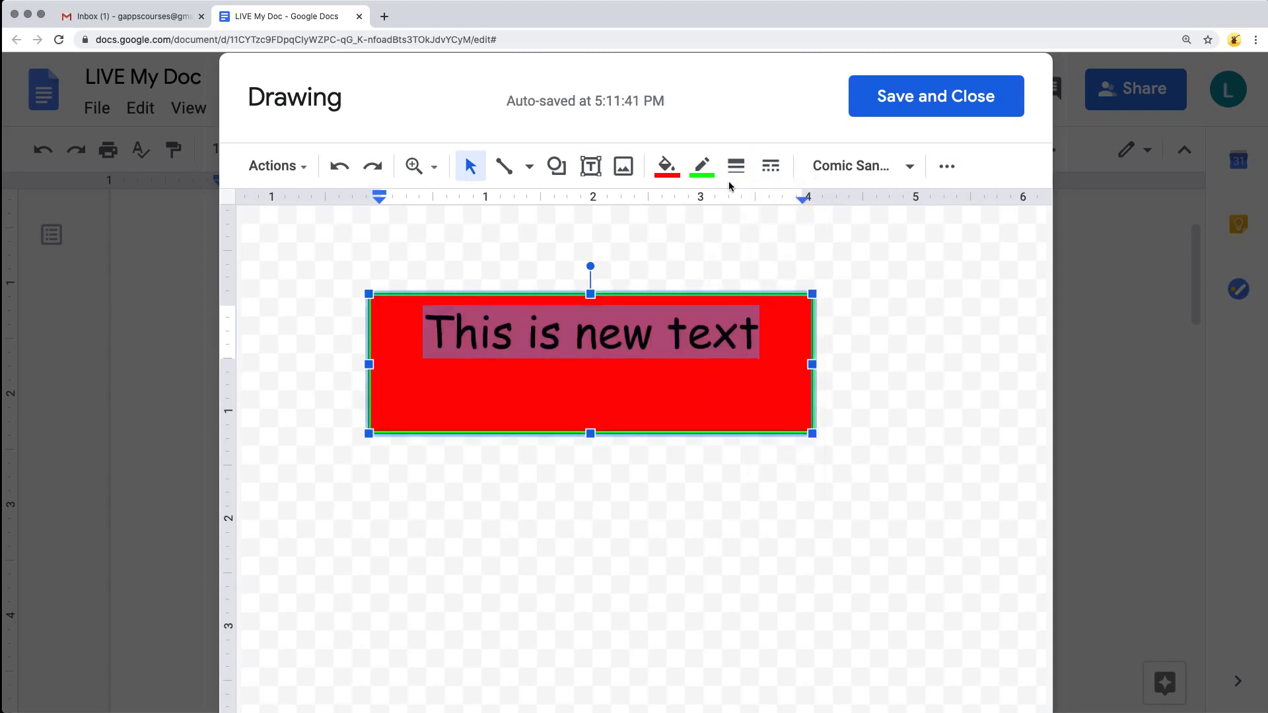
{"action": "left_click", "coordinate": [702, 166]}
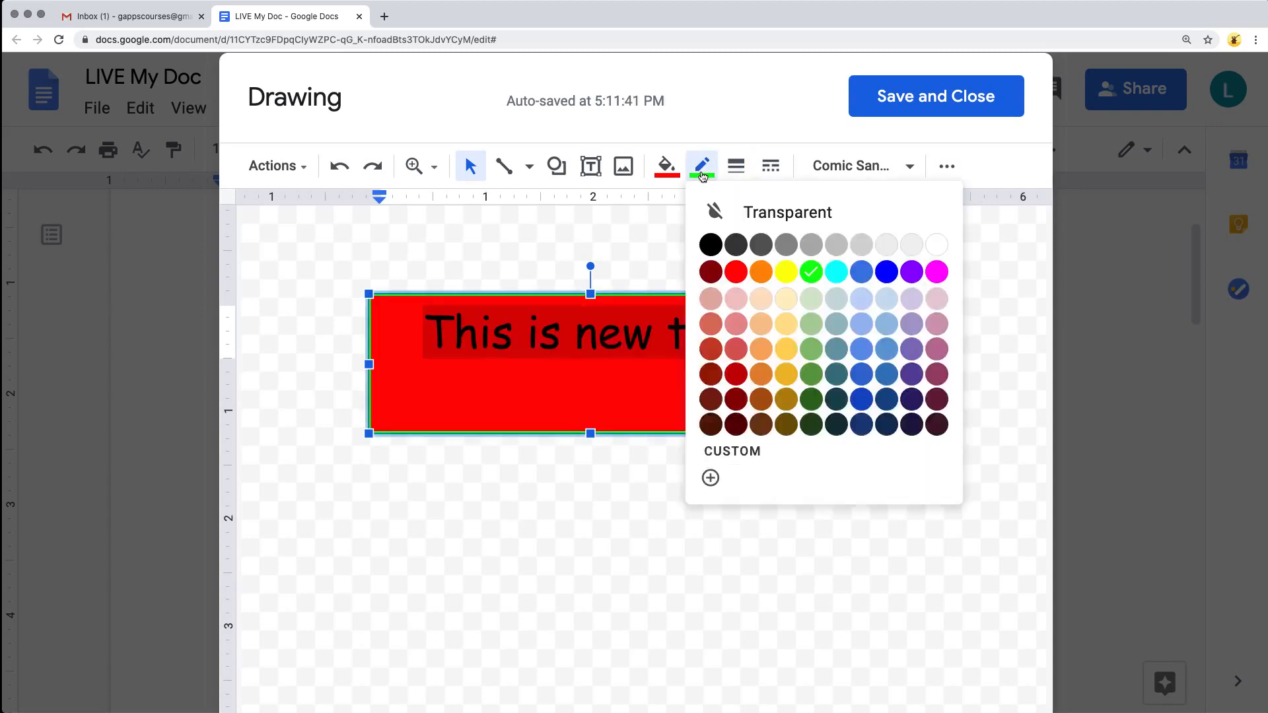
{"action": "left_click", "coordinate": [785, 272]}
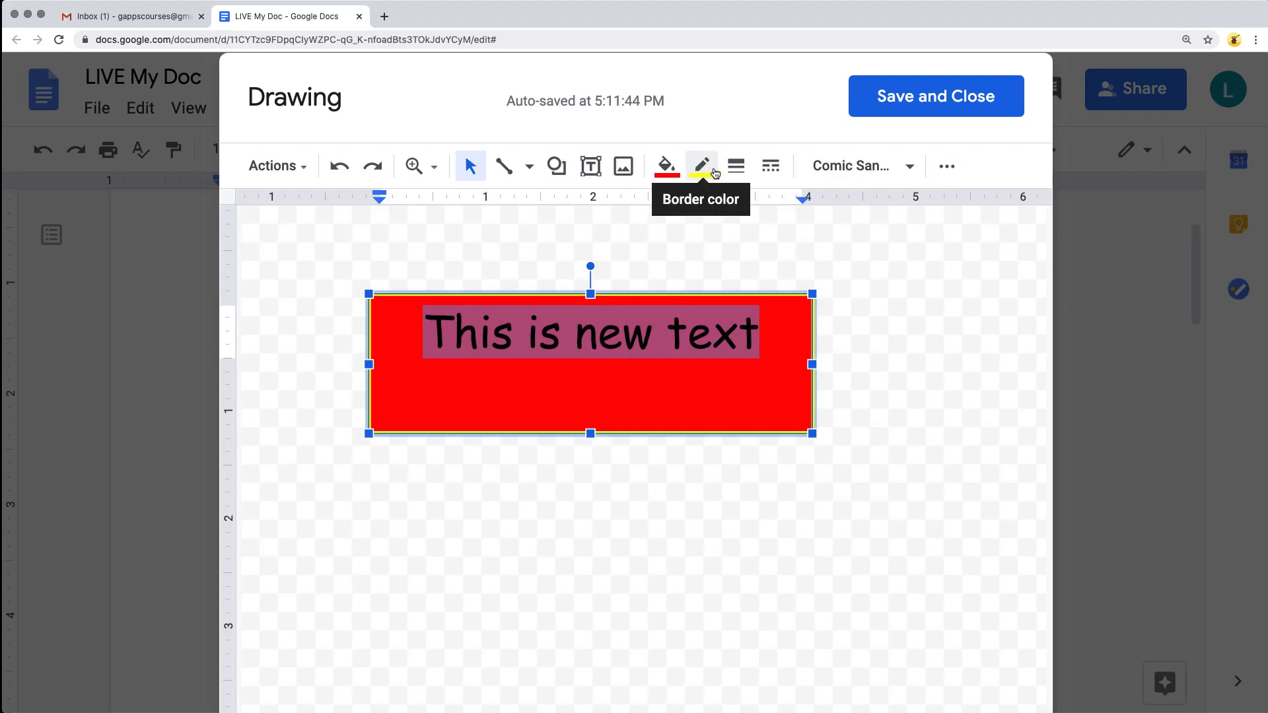
{"action": "left_click", "coordinate": [736, 165]}
{"action": "left_click", "coordinate": [770, 166]}
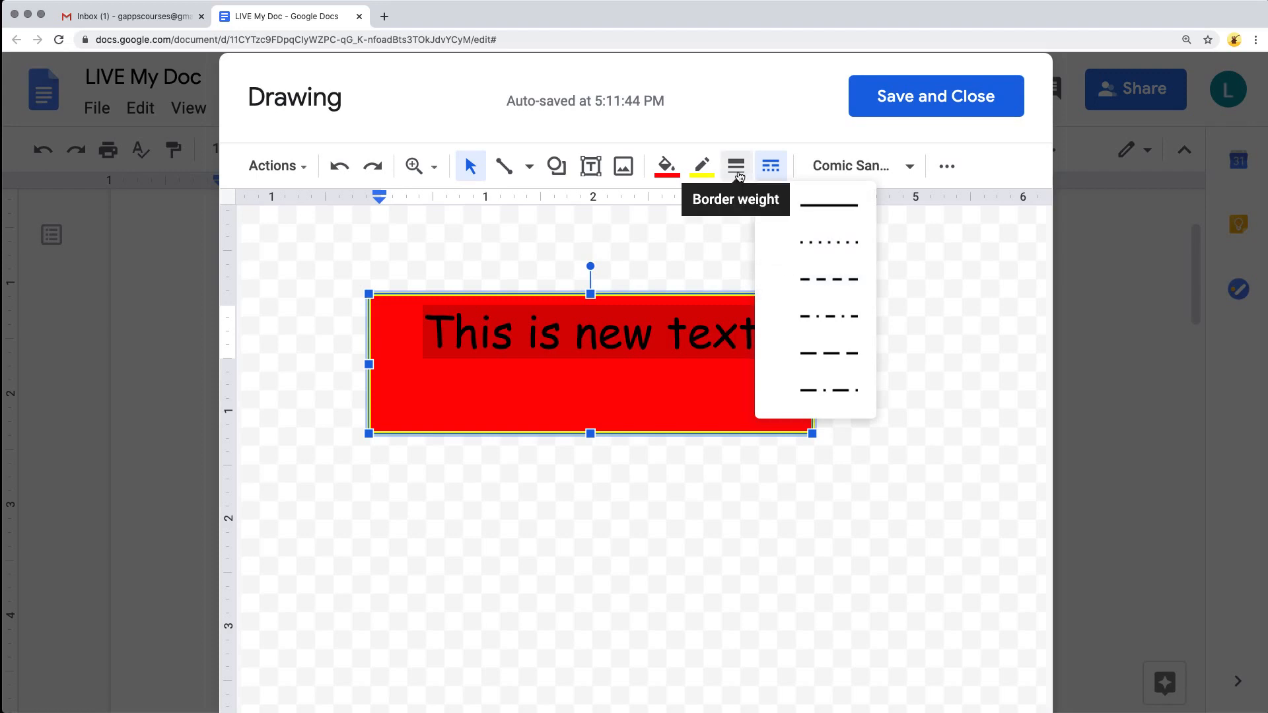
{"action": "left_click", "coordinate": [619, 364]}
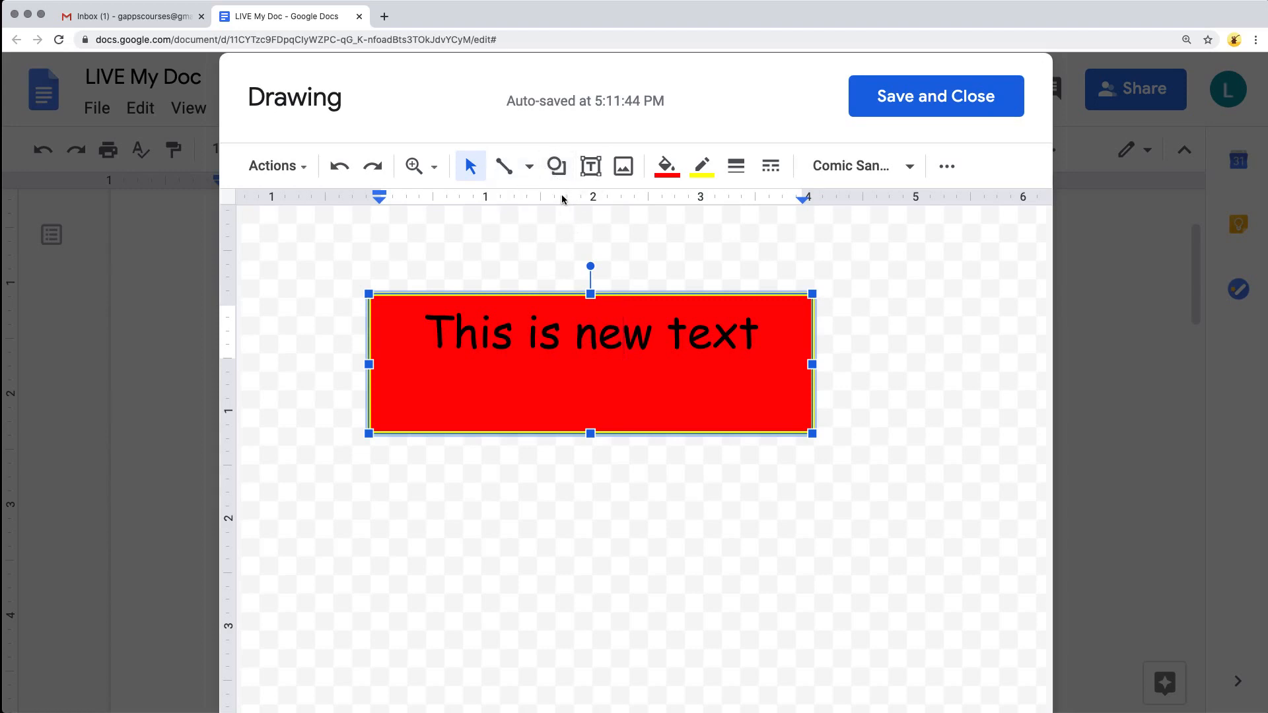
Step: Save the drawing into the document and proportionally shrink it there to about 2.96 in wide and 0.94 in high
{"action": "left_click", "coordinate": [928, 98]}
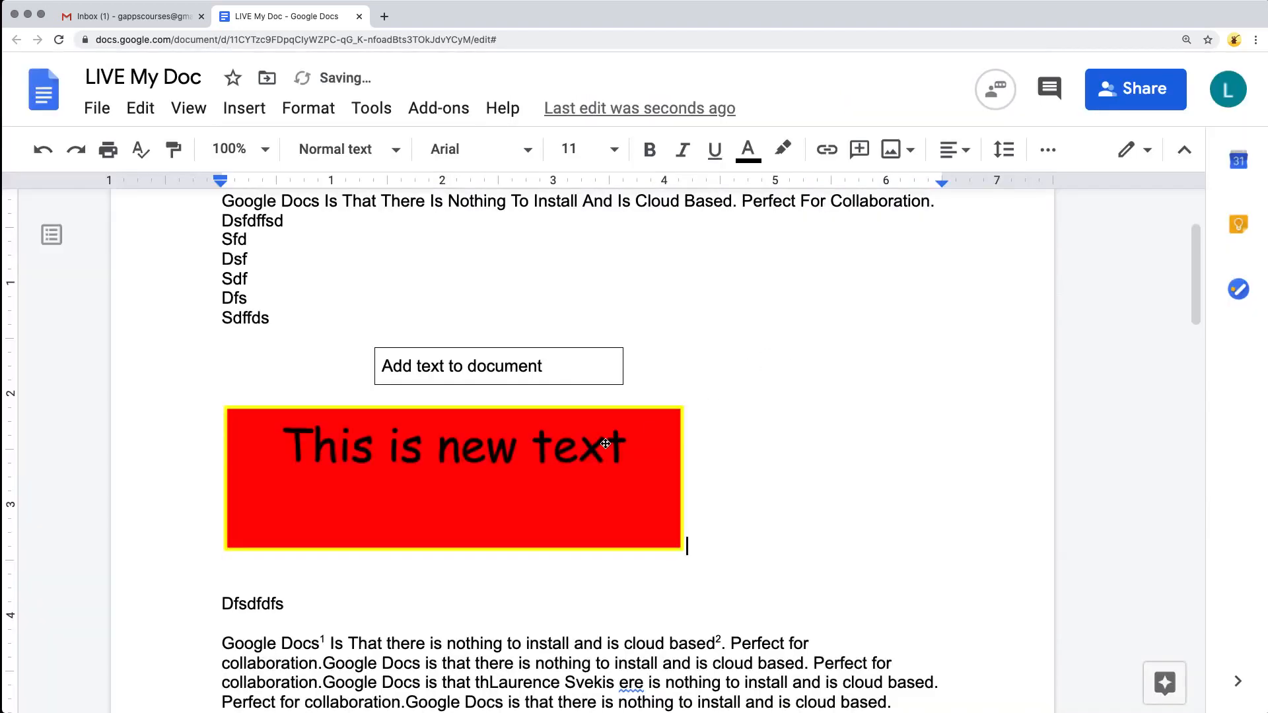
{"action": "left_click", "coordinate": [605, 444]}
{"action": "left_click", "coordinate": [566, 378]}
{"action": "left_click_drag", "start_coordinate": [566, 377], "coordinate": [364, 366]}
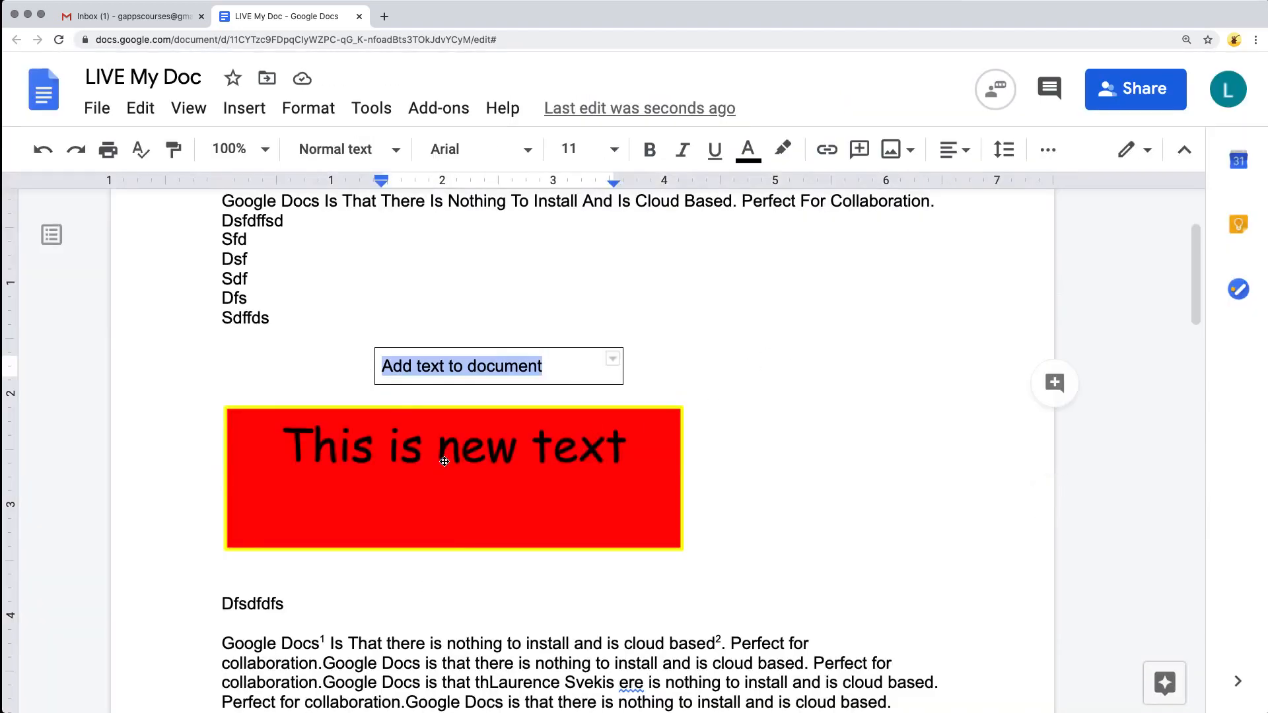
{"action": "left_click", "coordinate": [445, 461]}
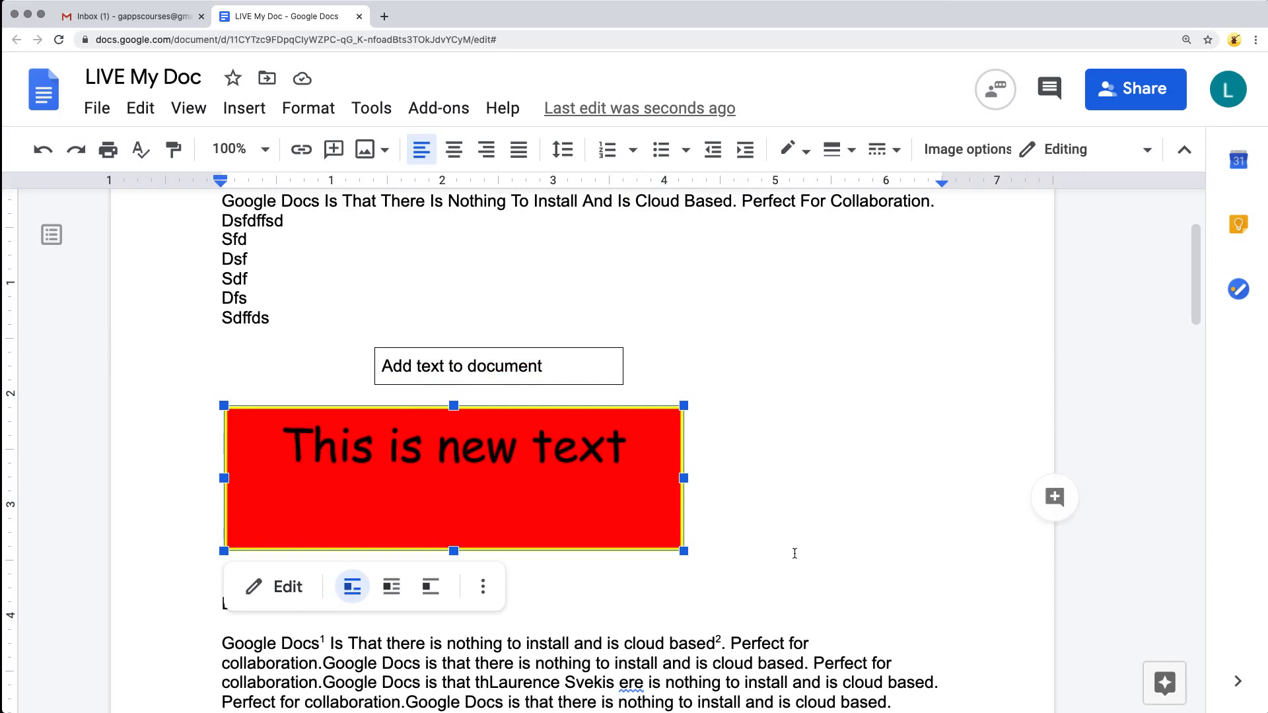
{"action": "left_click_drag", "start_coordinate": [684, 551], "coordinate": [554, 509]}
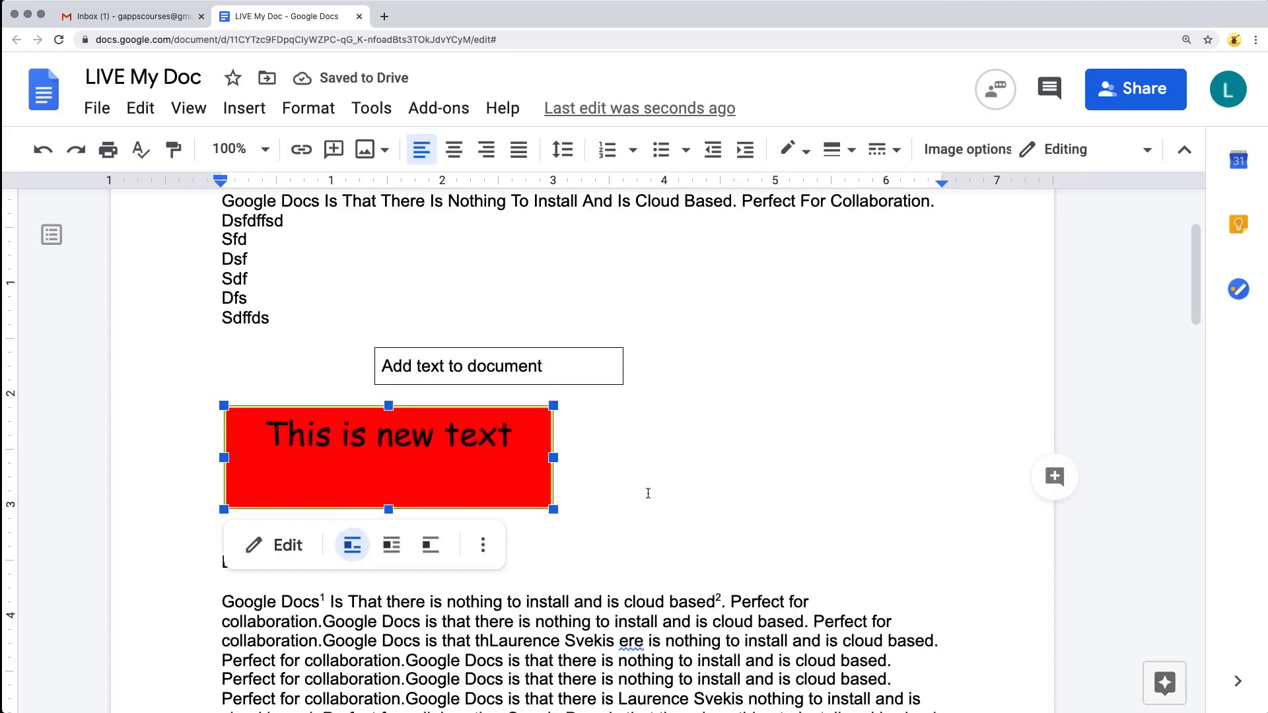
{"action": "left_click", "coordinate": [557, 364]}
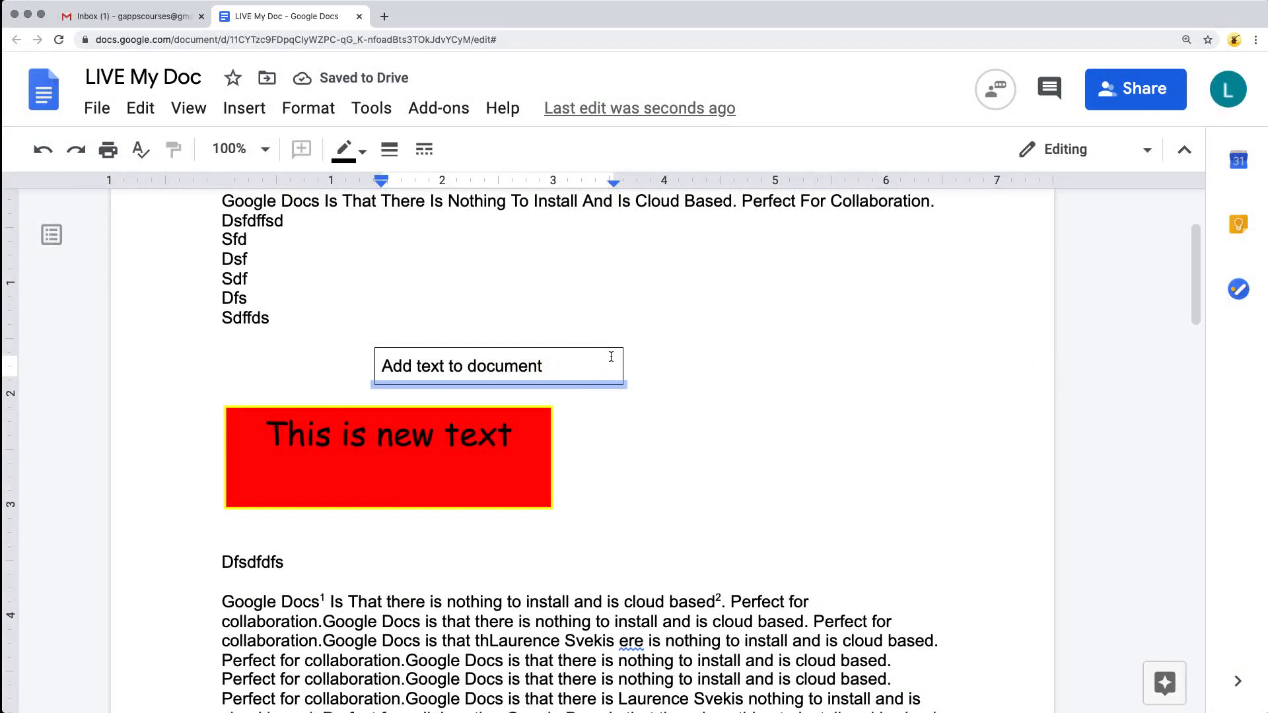
{"action": "left_click", "coordinate": [601, 360]}
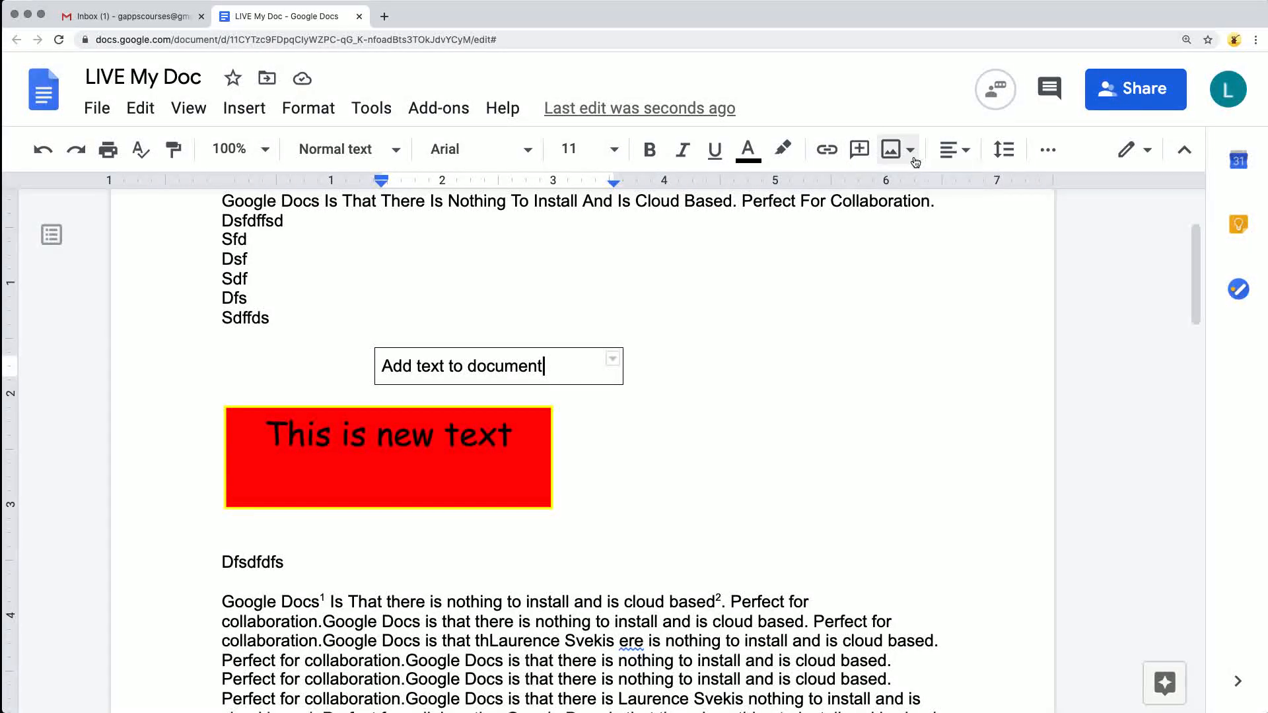
{"action": "right_click", "coordinate": [545, 375]}
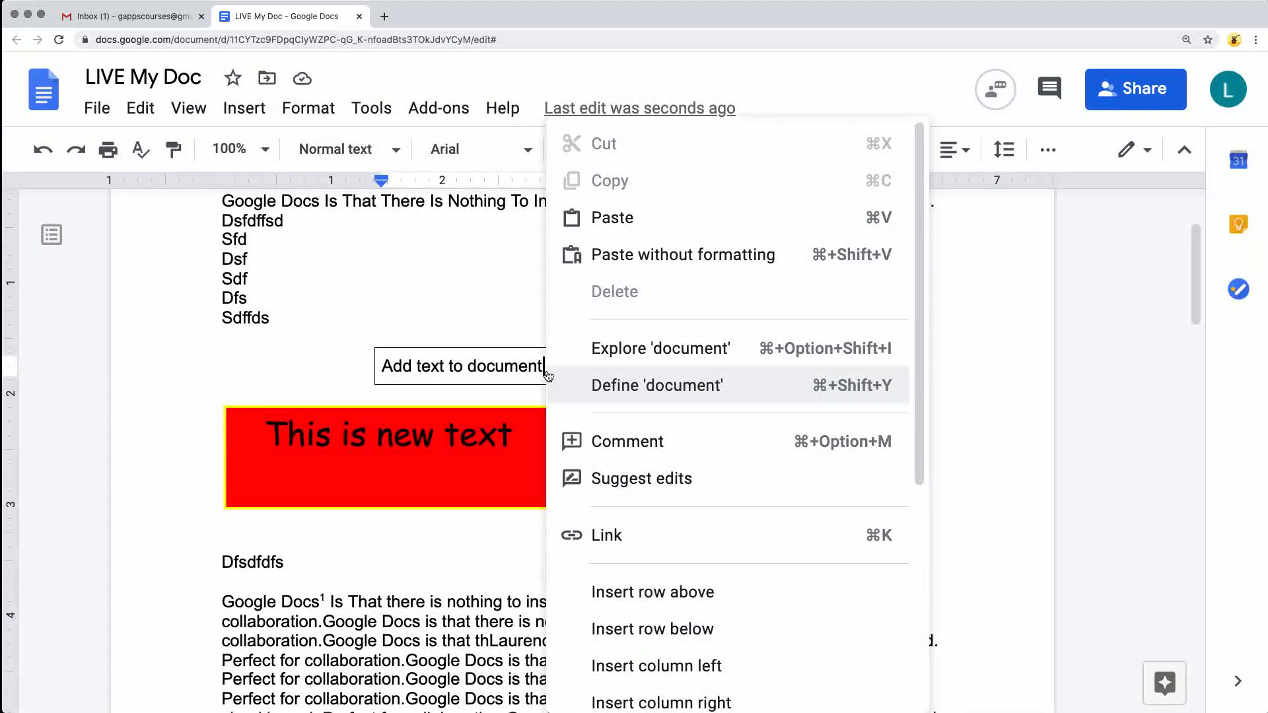
{"action": "scroll", "coordinate": [628, 362], "scroll_direction": "down", "scroll_amount": 5}
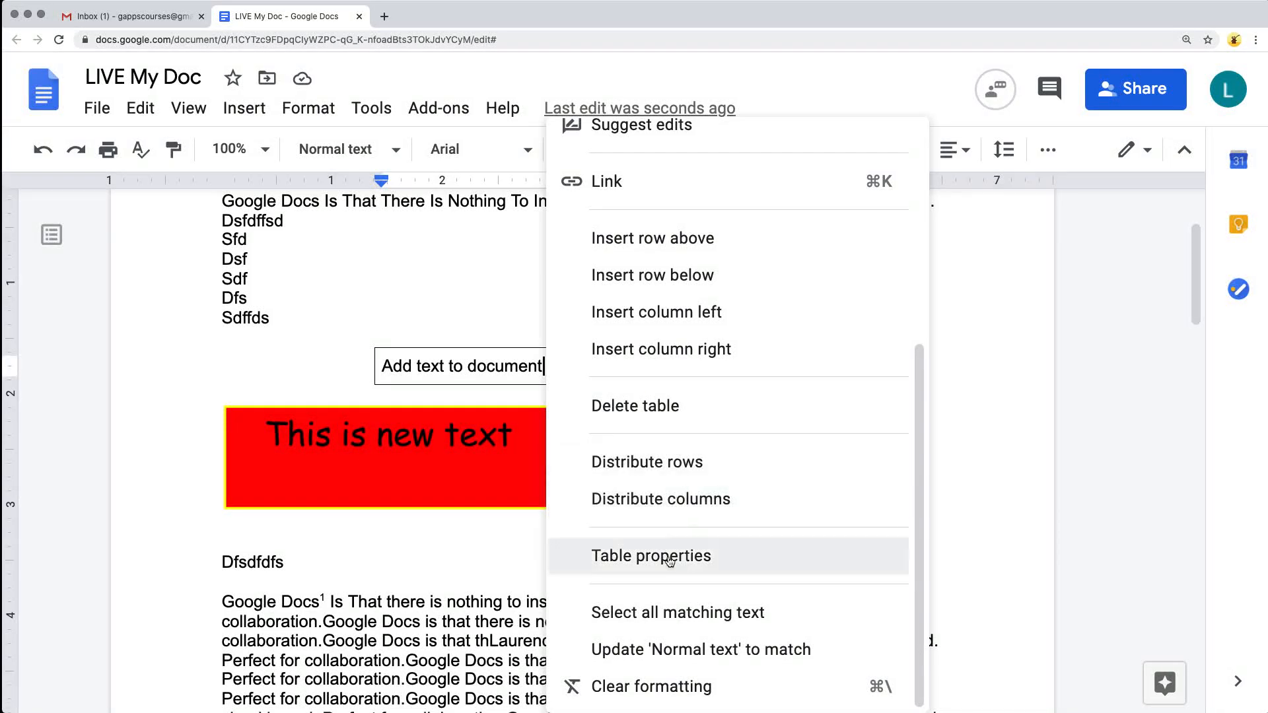
{"action": "left_click", "coordinate": [464, 374]}
Step: Try the wrap text and break text layouts on the red drawing and set it back to in line
{"action": "left_click", "coordinate": [352, 505]}
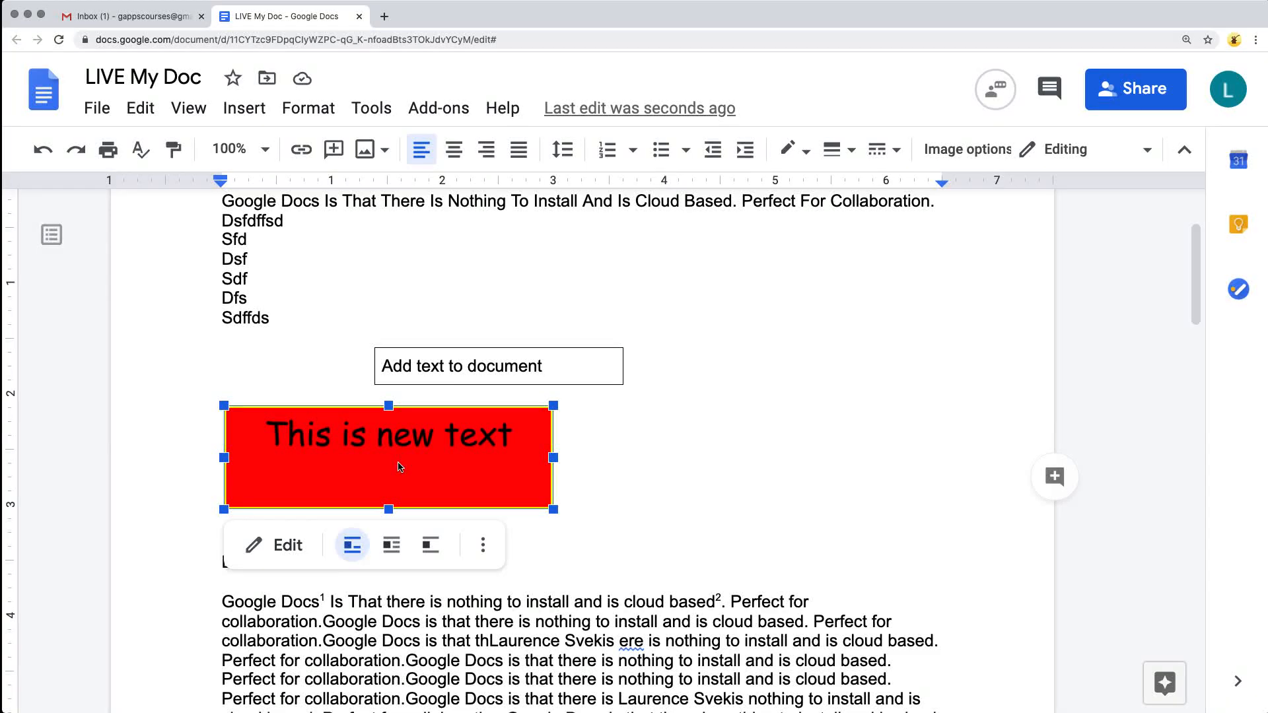
{"action": "left_click", "coordinate": [391, 558]}
{"action": "left_click", "coordinate": [624, 474]}
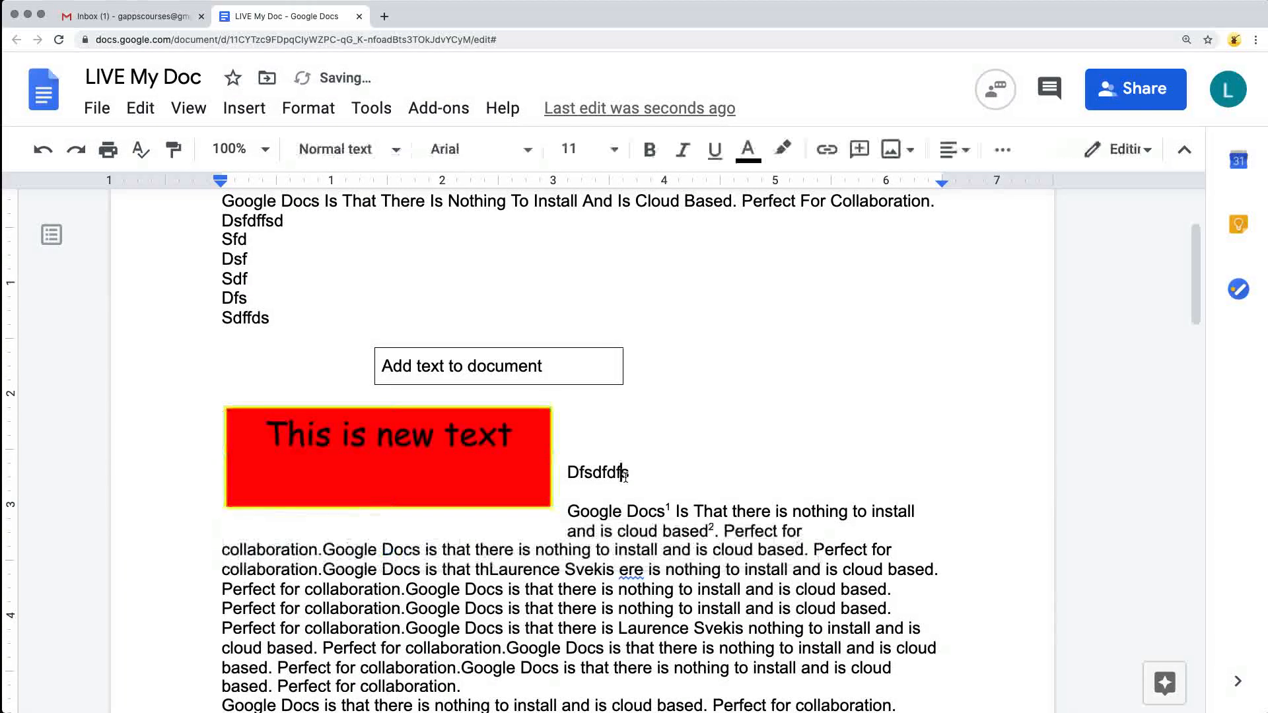
{"action": "left_click", "coordinate": [484, 463]}
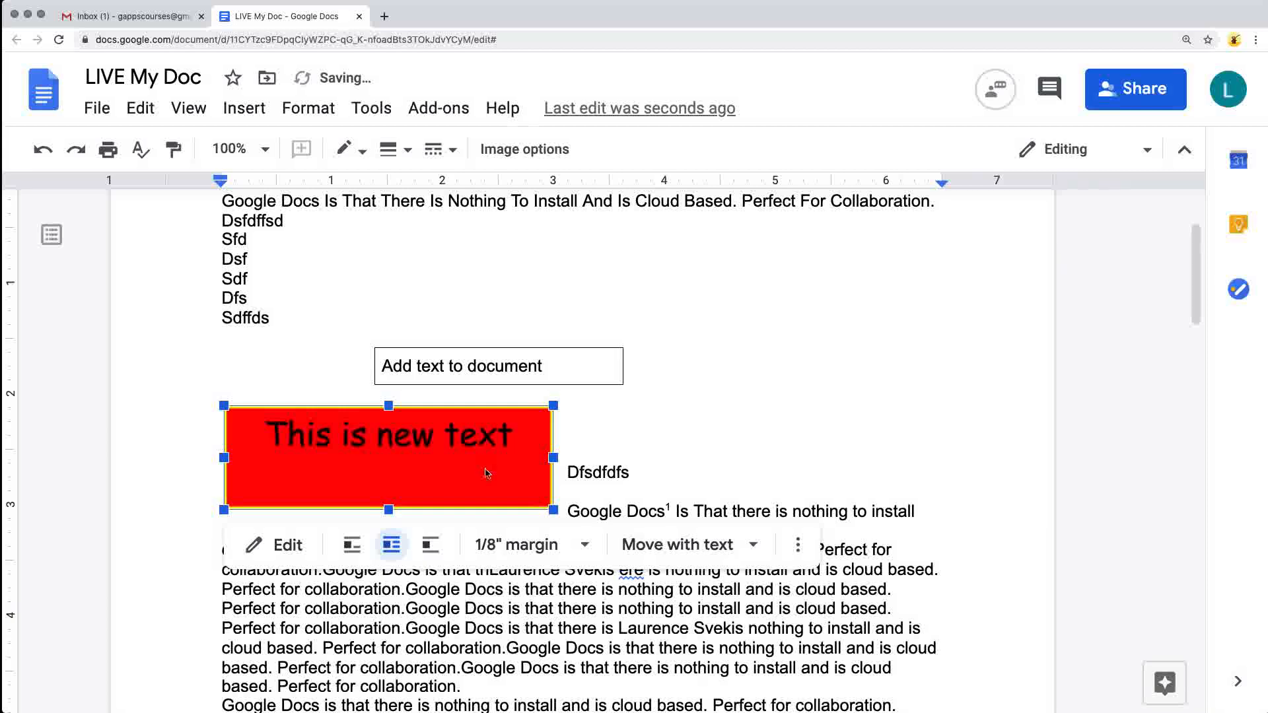
{"action": "left_click", "coordinate": [433, 545]}
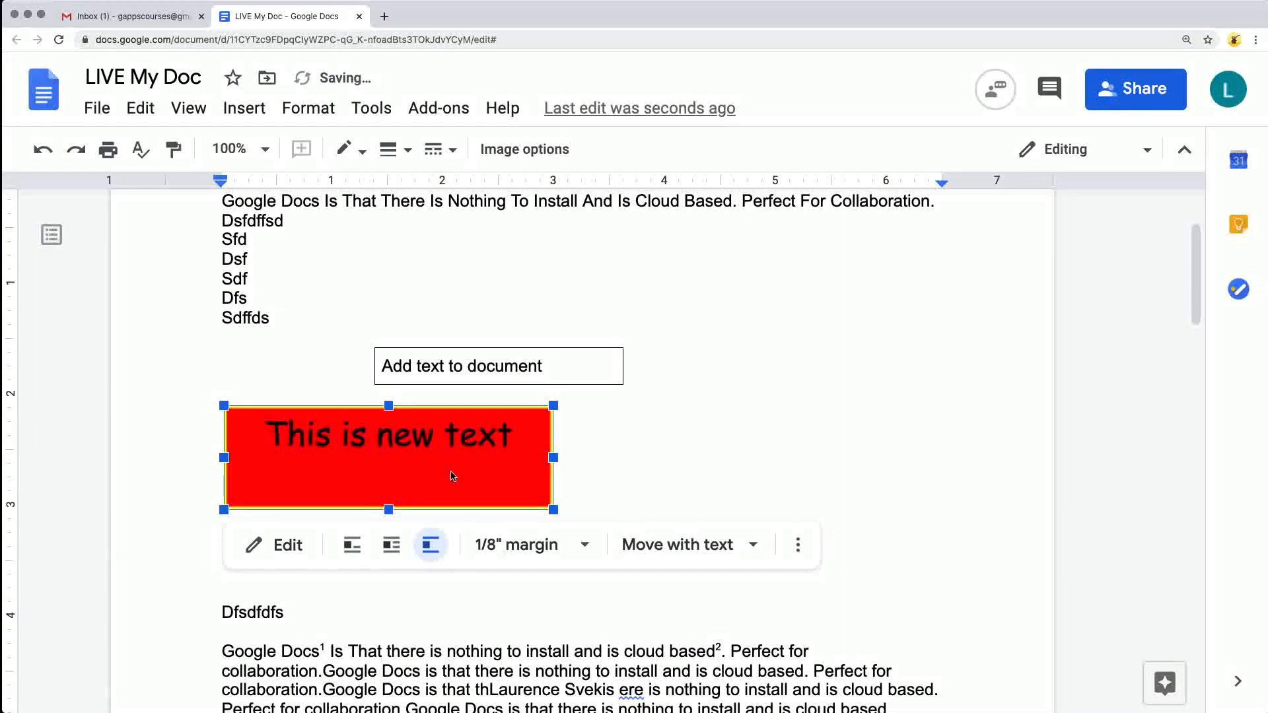
{"action": "left_click", "coordinate": [352, 543]}
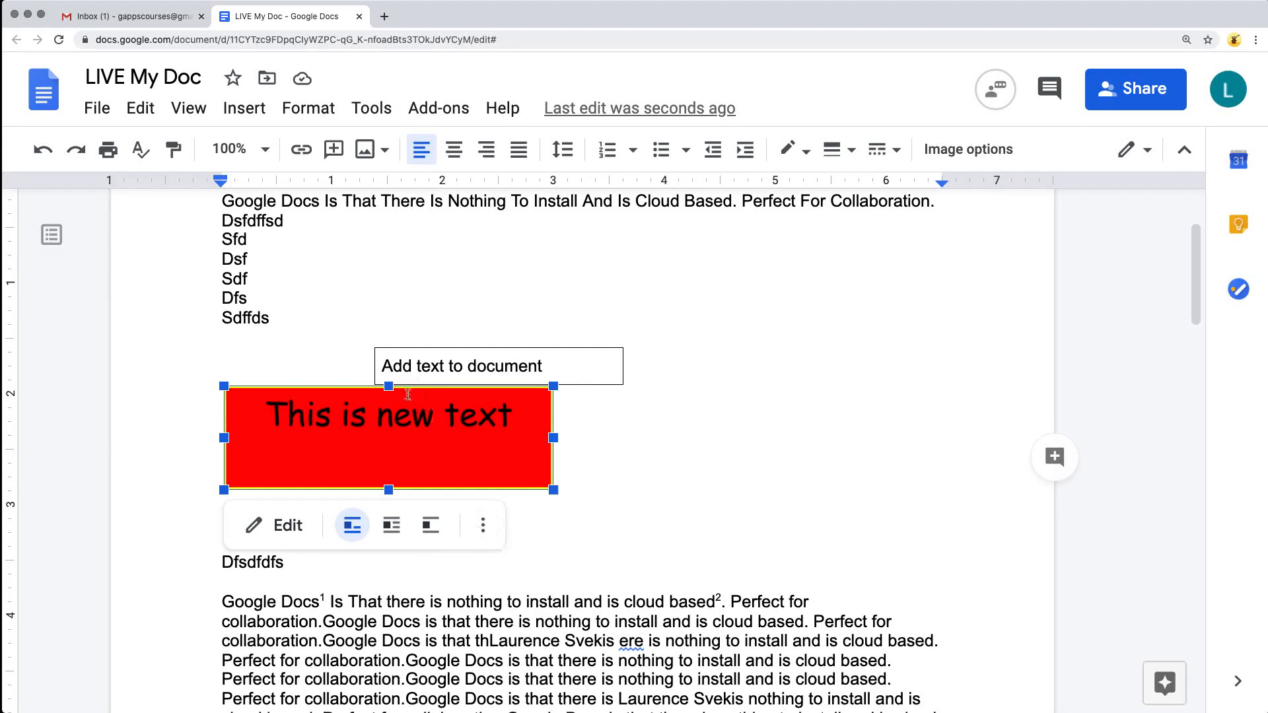
Step: Show the drawing's size and rotation options and narrow the drawing from both sides to about 1.4 in wide
{"action": "left_click", "coordinate": [484, 528]}
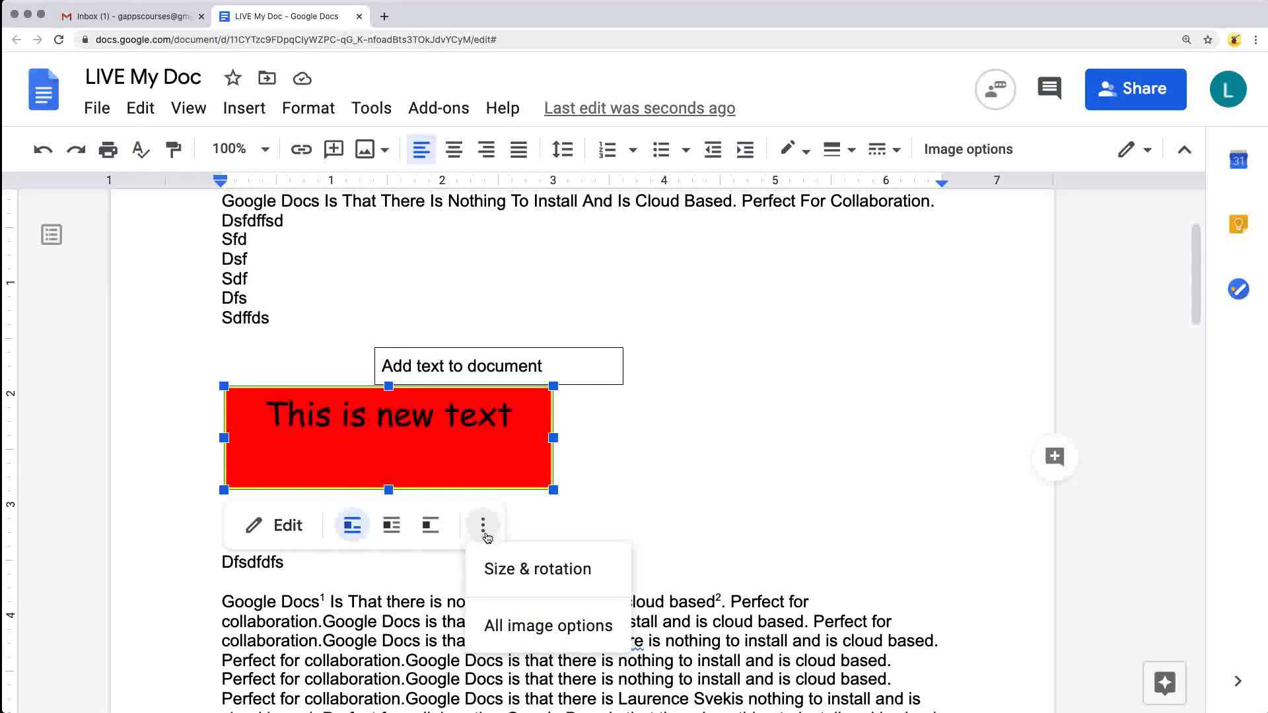
{"action": "left_click", "coordinate": [500, 569]}
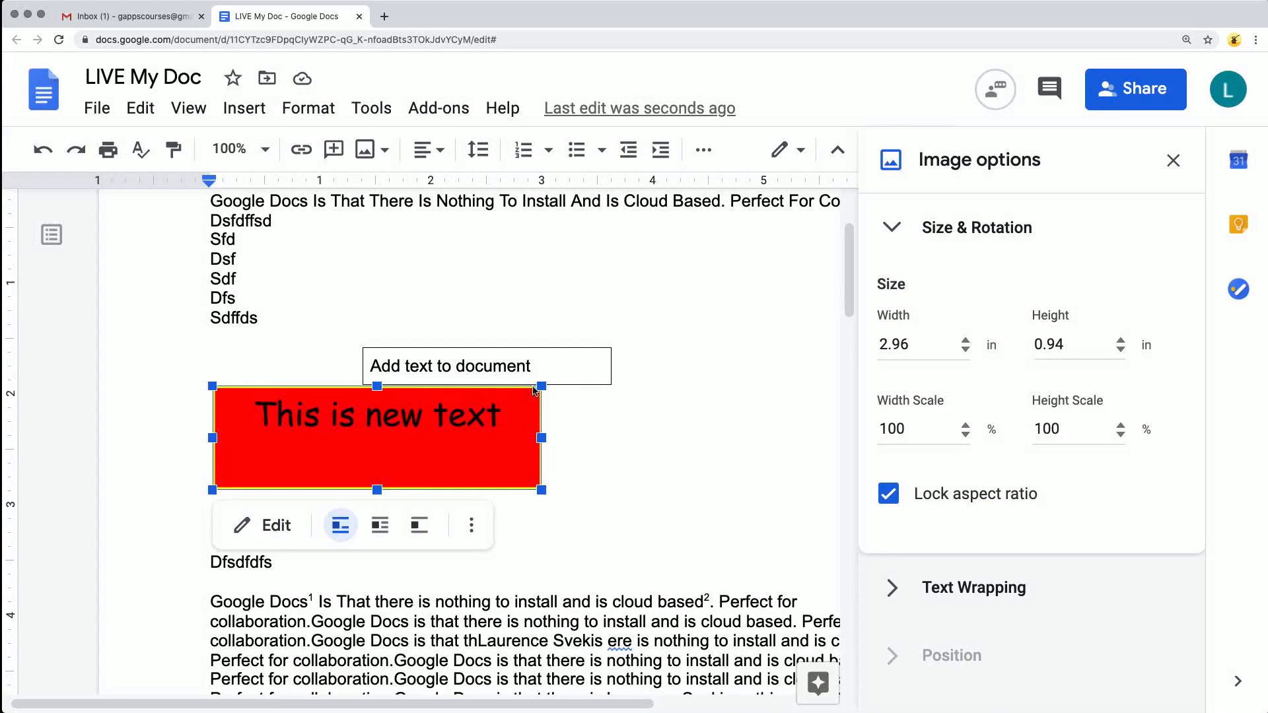
{"action": "left_click_drag", "start_coordinate": [542, 438], "coordinate": [447, 437]}
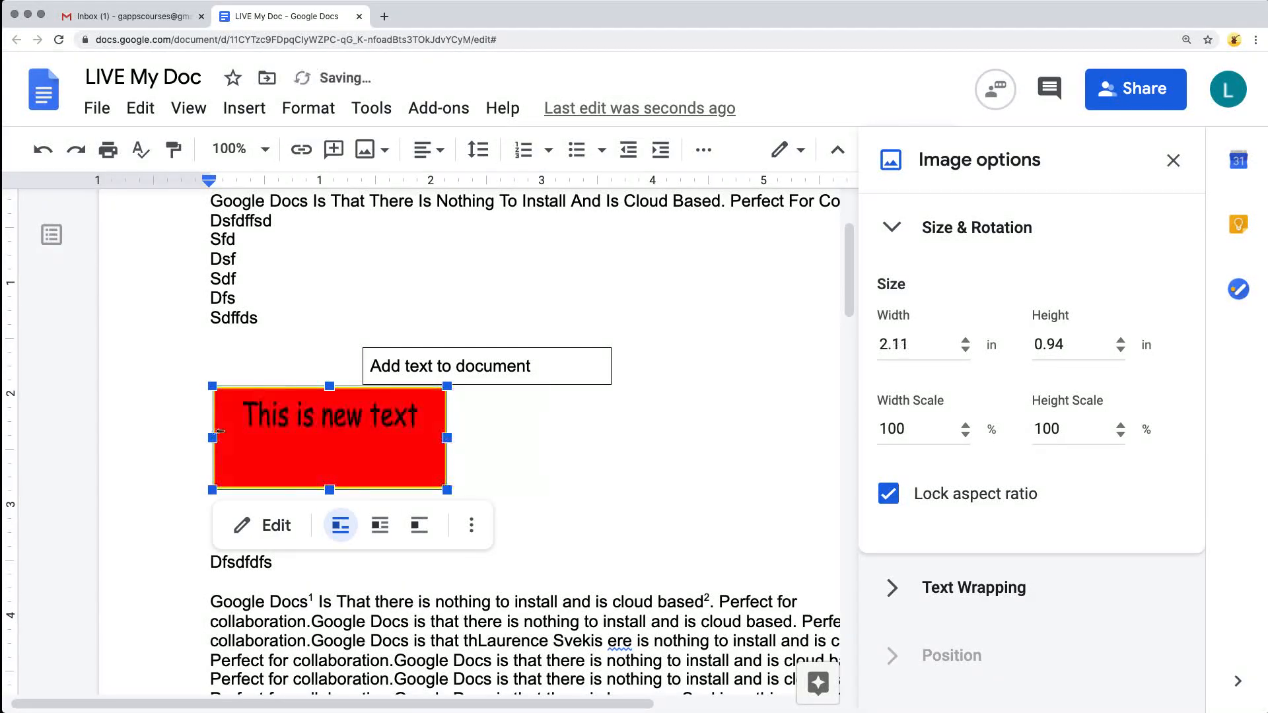
{"action": "left_click_drag", "start_coordinate": [212, 437], "coordinate": [291, 437]}
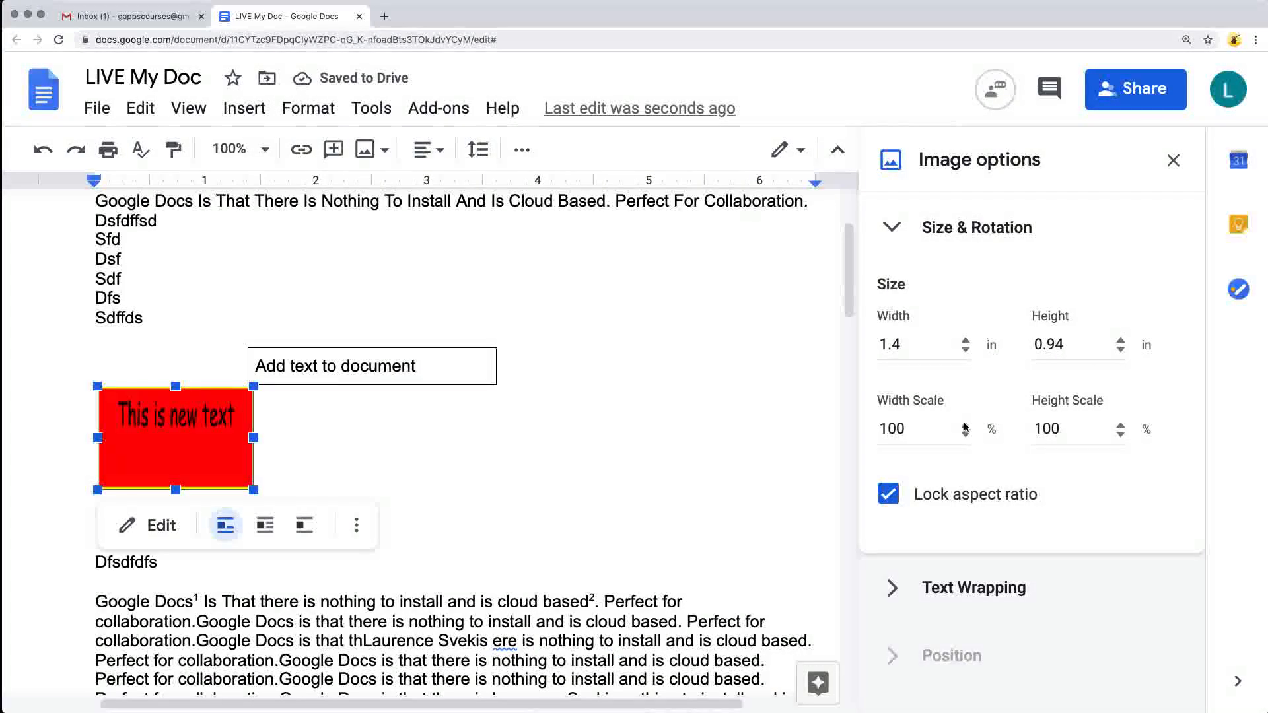
Step: Unlock the drawing's aspect ratio and raise its width scale to 168%
{"action": "left_click", "coordinate": [889, 497]}
{"action": "left_click", "coordinate": [965, 426]}
{"action": "left_click", "coordinate": [966, 425]}
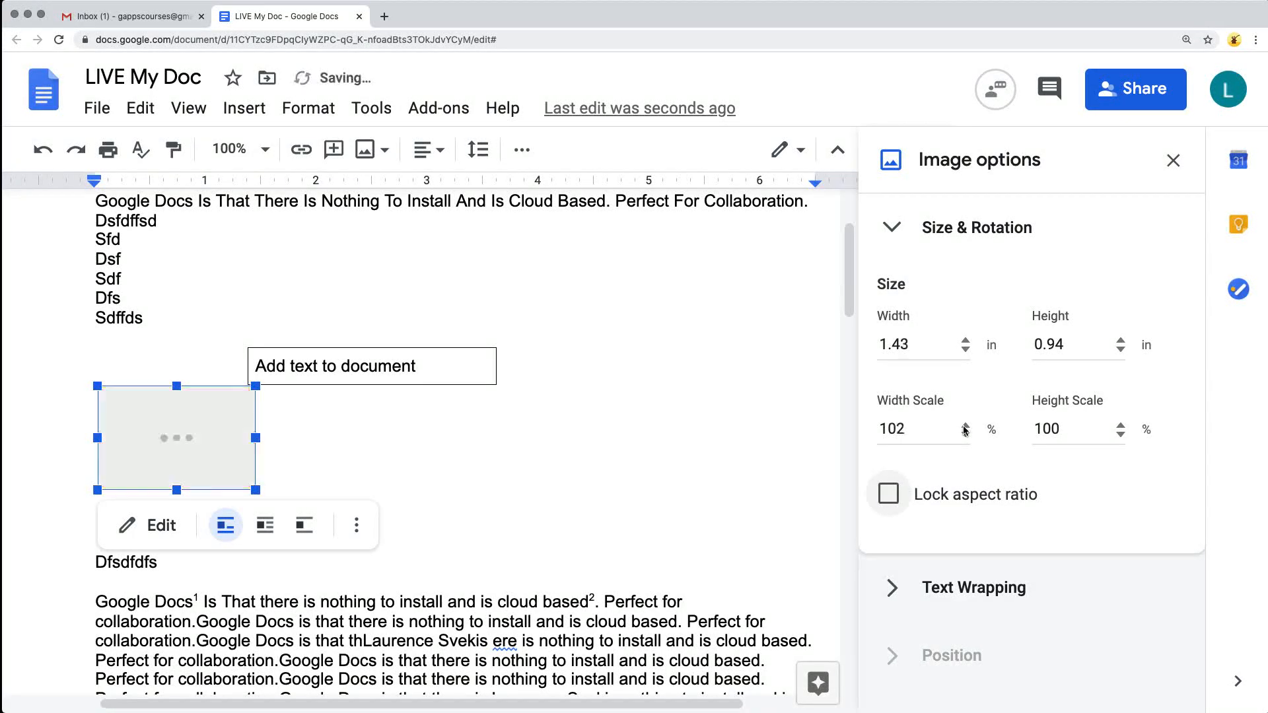
{"action": "left_click", "coordinate": [965, 425]}
{"action": "left_click", "coordinate": [965, 425]}
{"action": "left_click", "coordinate": [966, 425]}
{"action": "left_click", "coordinate": [965, 425]}
{"action": "left_click", "coordinate": [965, 426]}
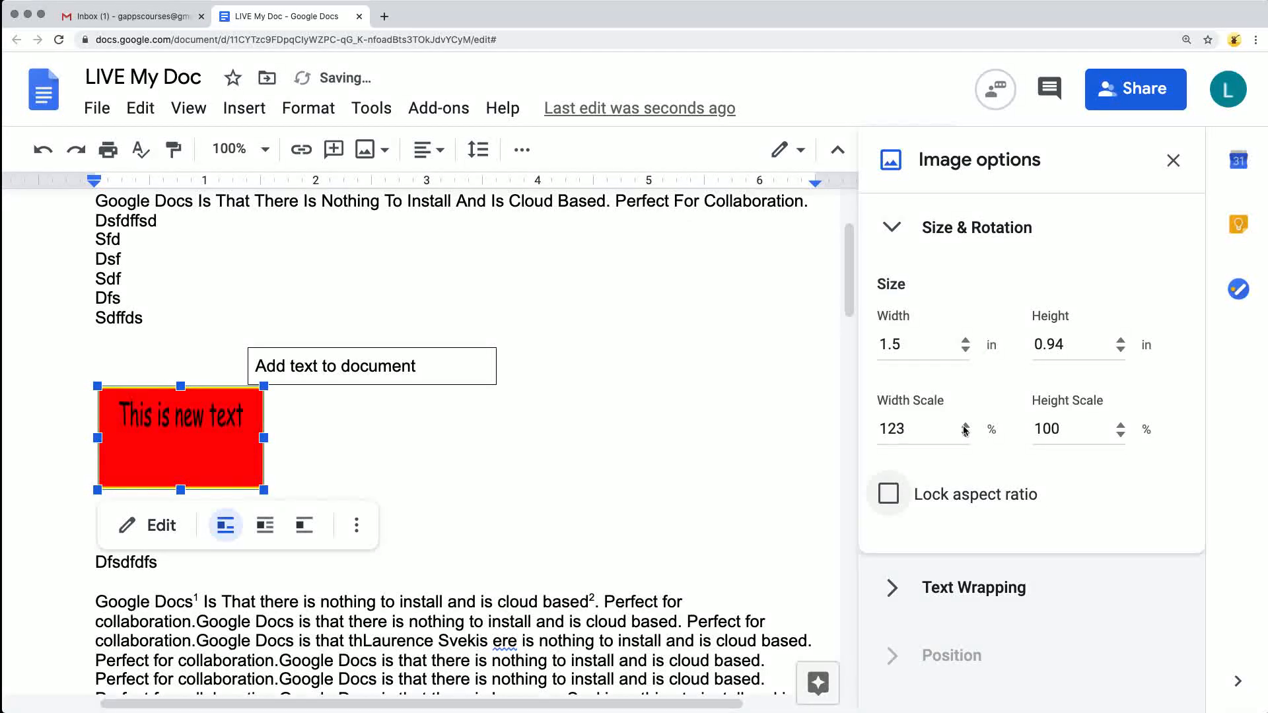
{"action": "left_click", "coordinate": [966, 425]}
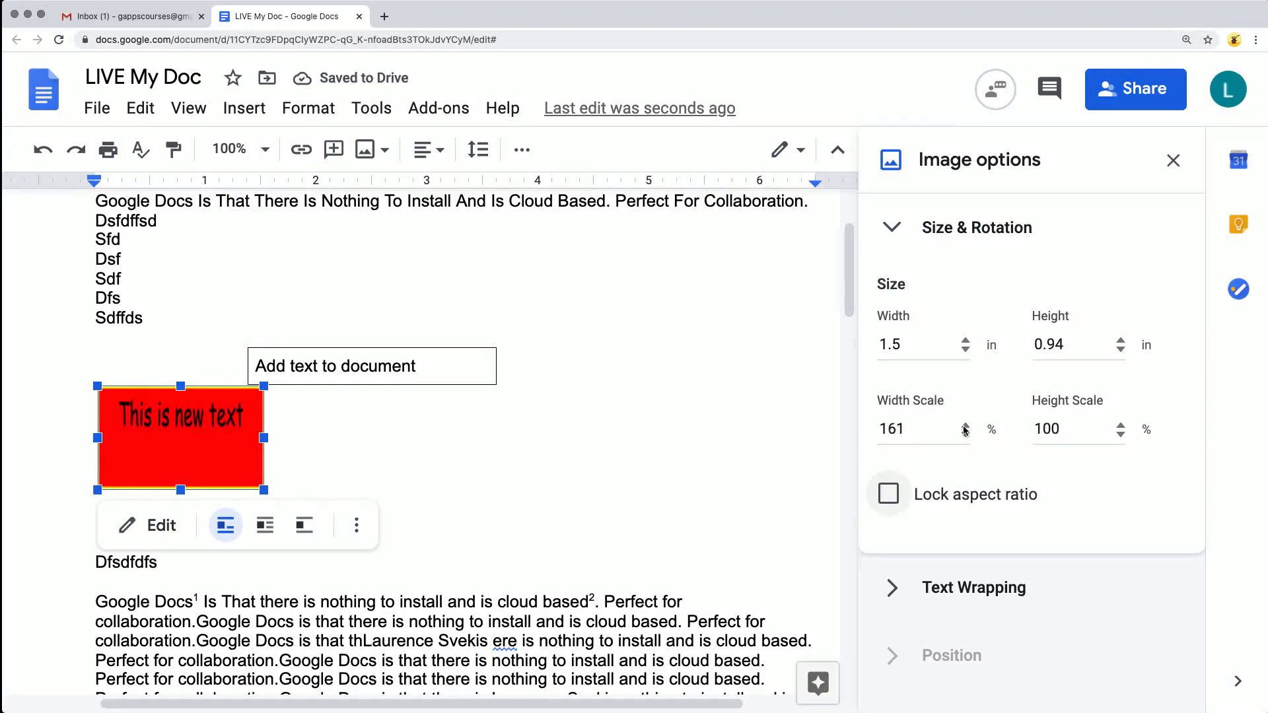
{"action": "left_click", "coordinate": [965, 426]}
{"action": "left_click", "coordinate": [965, 426]}
{"action": "left_click", "coordinate": [965, 426]}
{"action": "left_click", "coordinate": [1055, 429]}
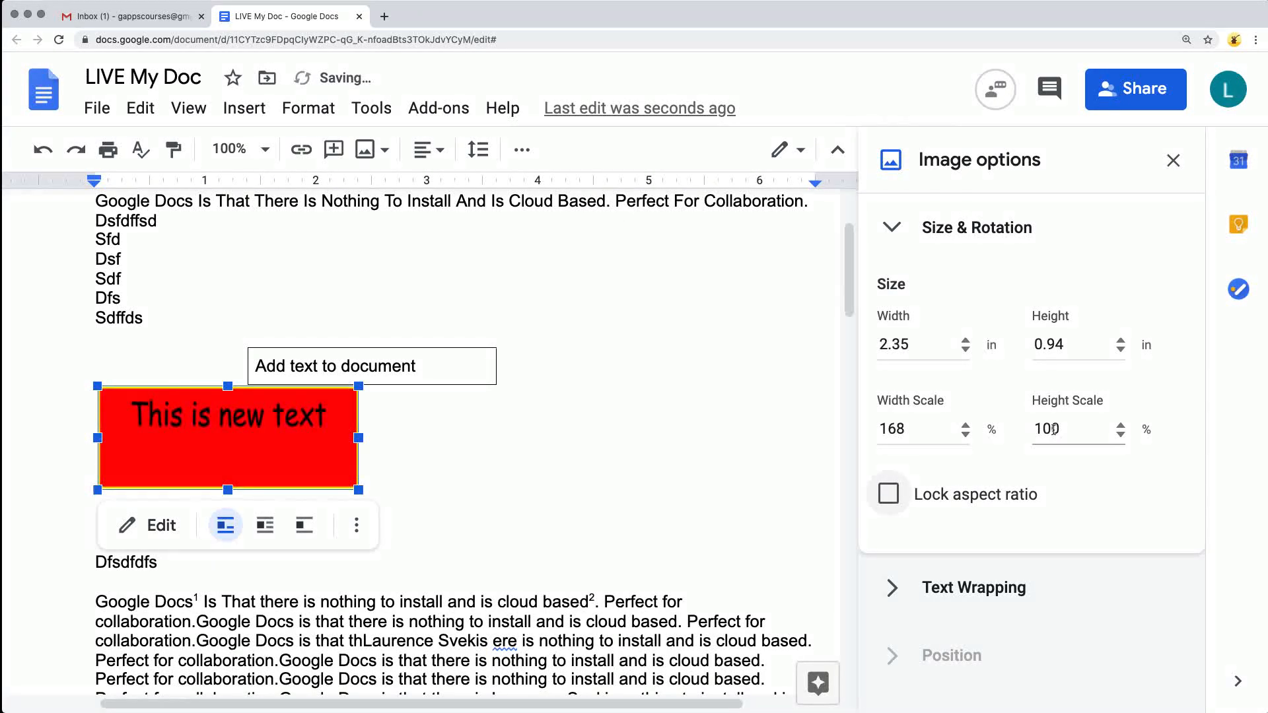
{"action": "left_click", "coordinate": [1033, 340]}
{"action": "left_click", "coordinate": [909, 340]}
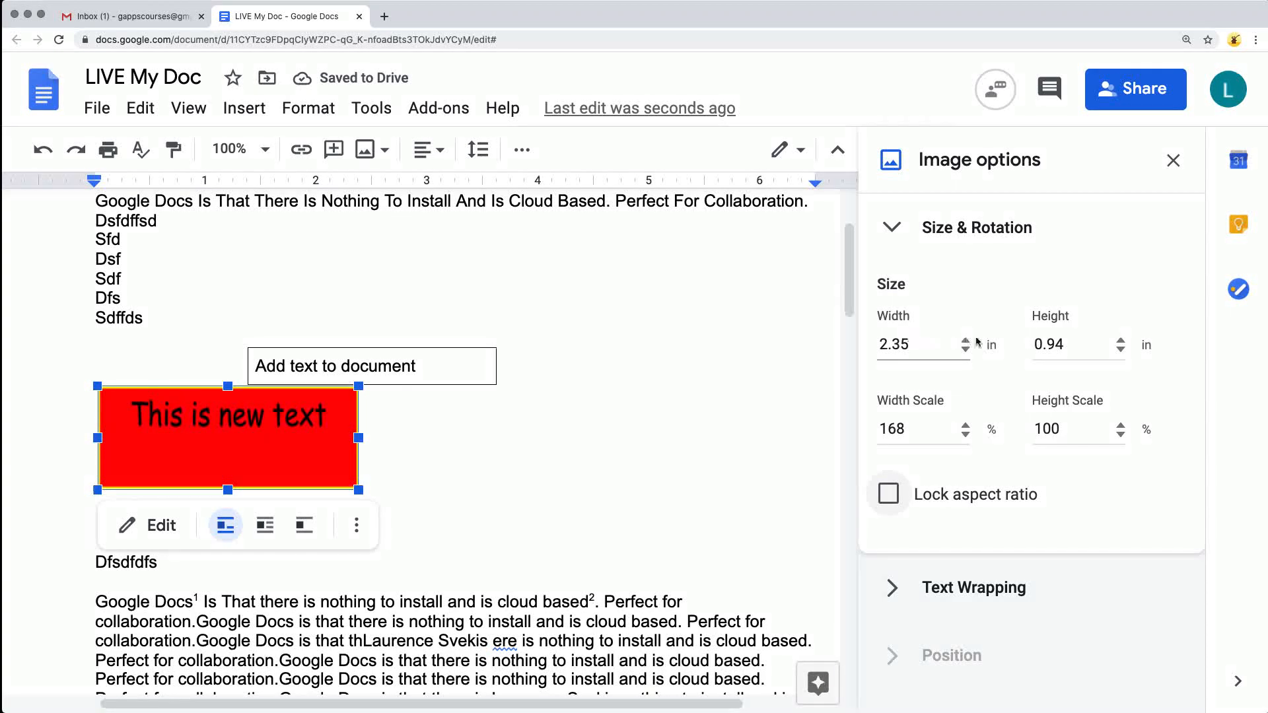
Step: Look through the red drawing's size and text wrapping options and close the image options
{"action": "left_click", "coordinate": [888, 430]}
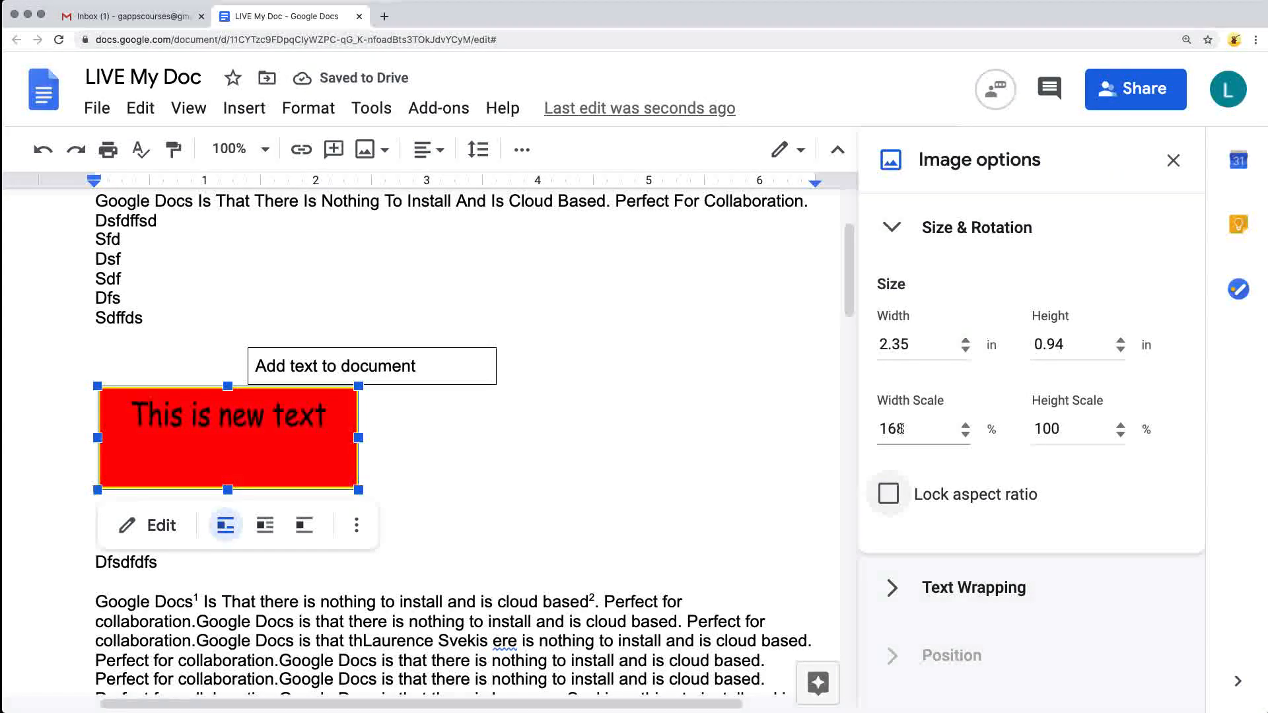
{"action": "left_click", "coordinate": [888, 495]}
{"action": "left_click", "coordinate": [974, 588]}
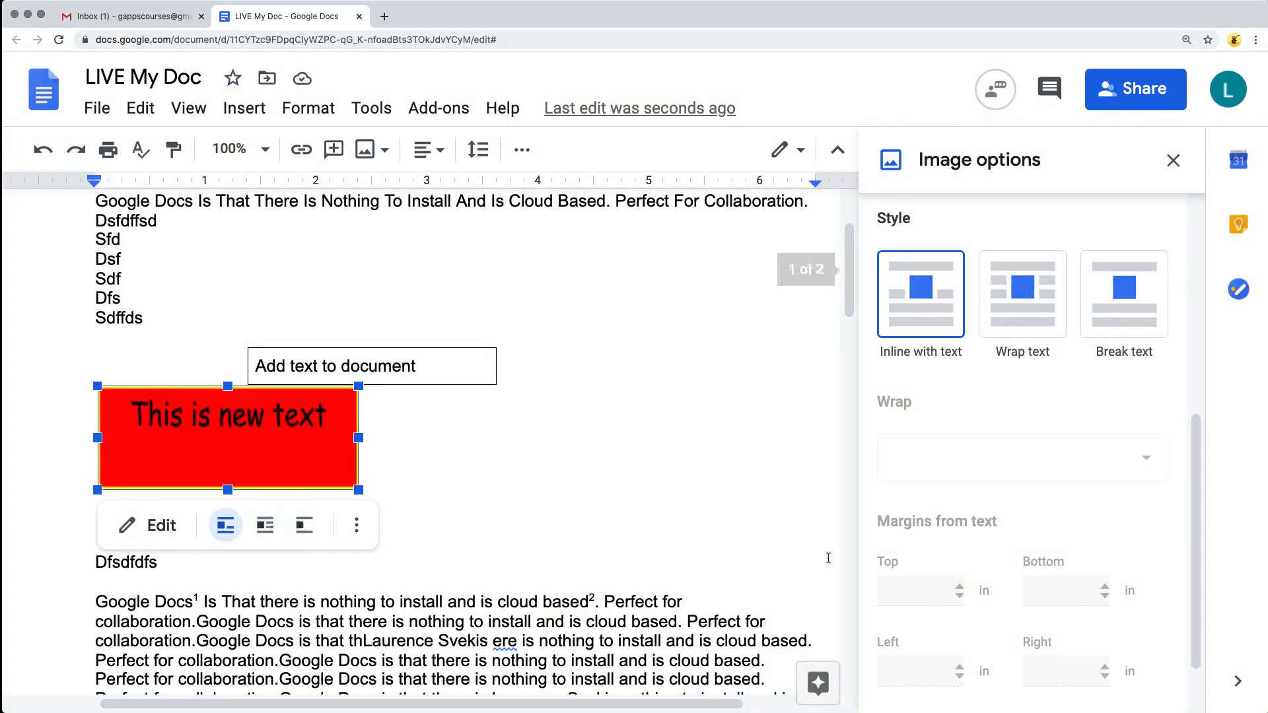
{"action": "scroll", "coordinate": [951, 447], "scroll_direction": "up", "scroll_amount": 7}
{"action": "left_click", "coordinate": [895, 592]}
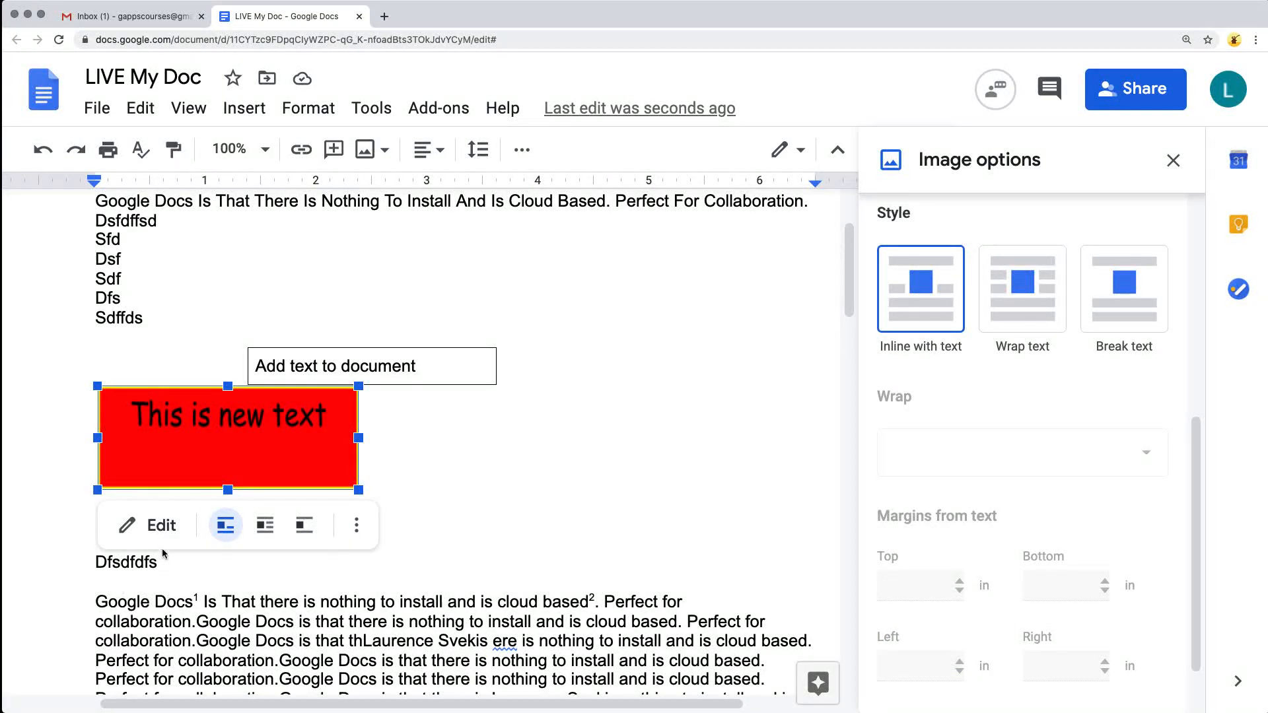
{"action": "left_click", "coordinate": [1173, 161]}
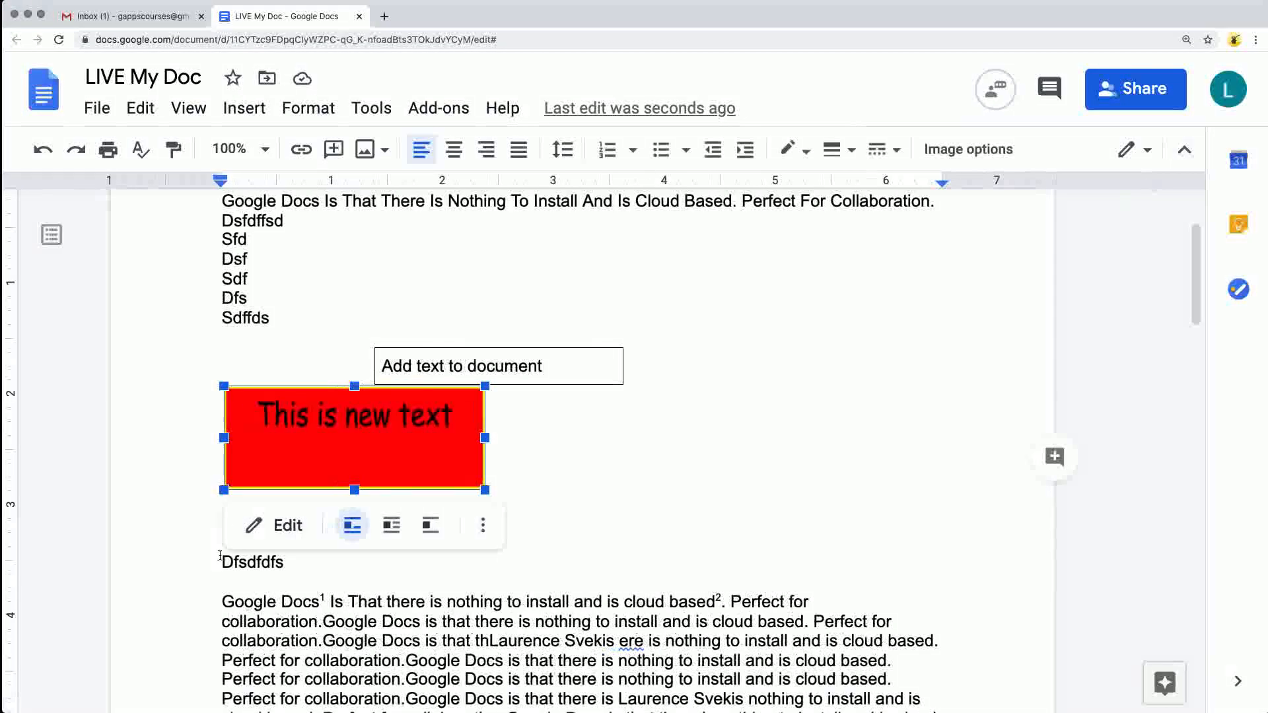
Step: Reopen the red drawing for editing and replace its text with UPDATED
{"action": "left_click", "coordinate": [282, 528]}
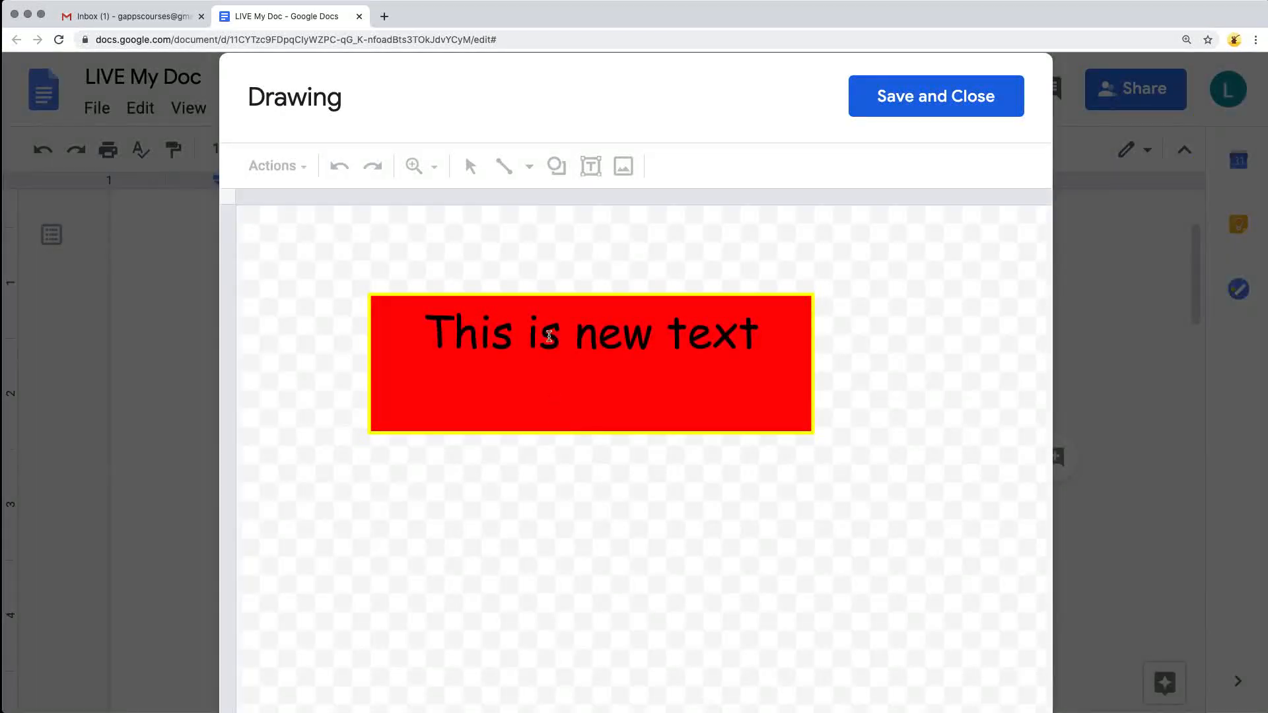
{"action": "left_click", "coordinate": [542, 336]}
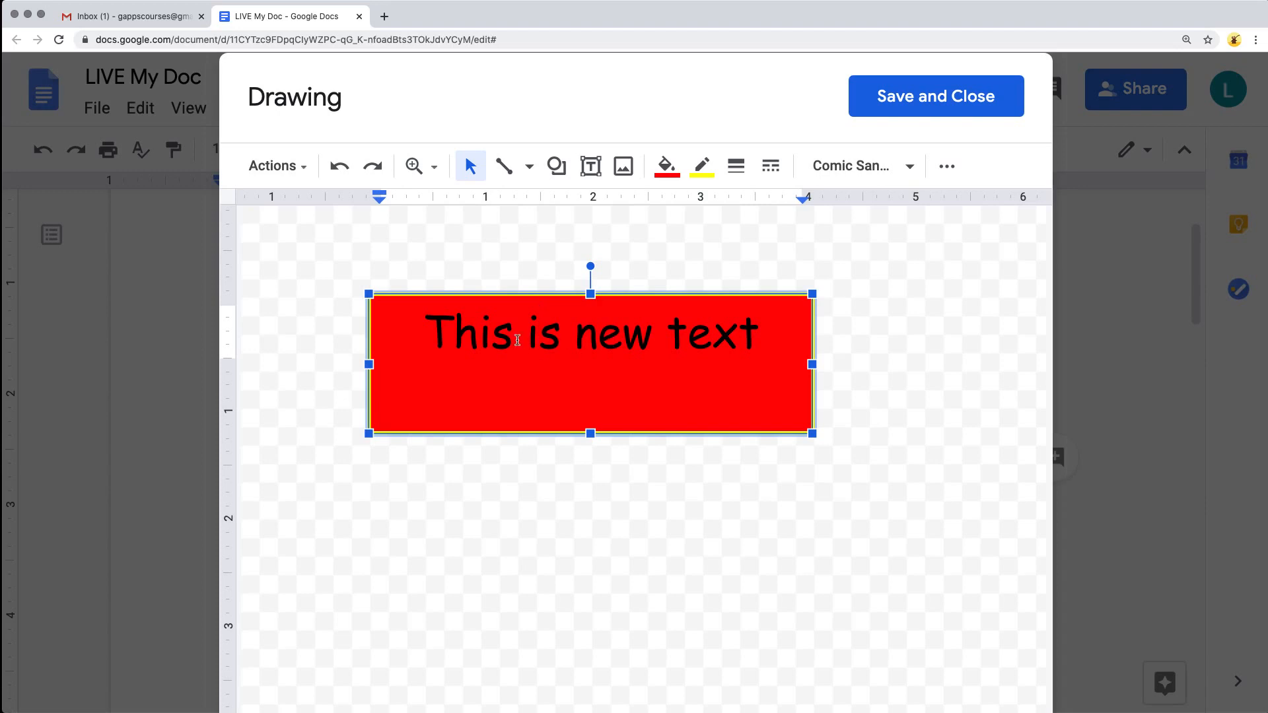
{"action": "left_click_drag", "start_coordinate": [435, 340], "coordinate": [768, 328]}
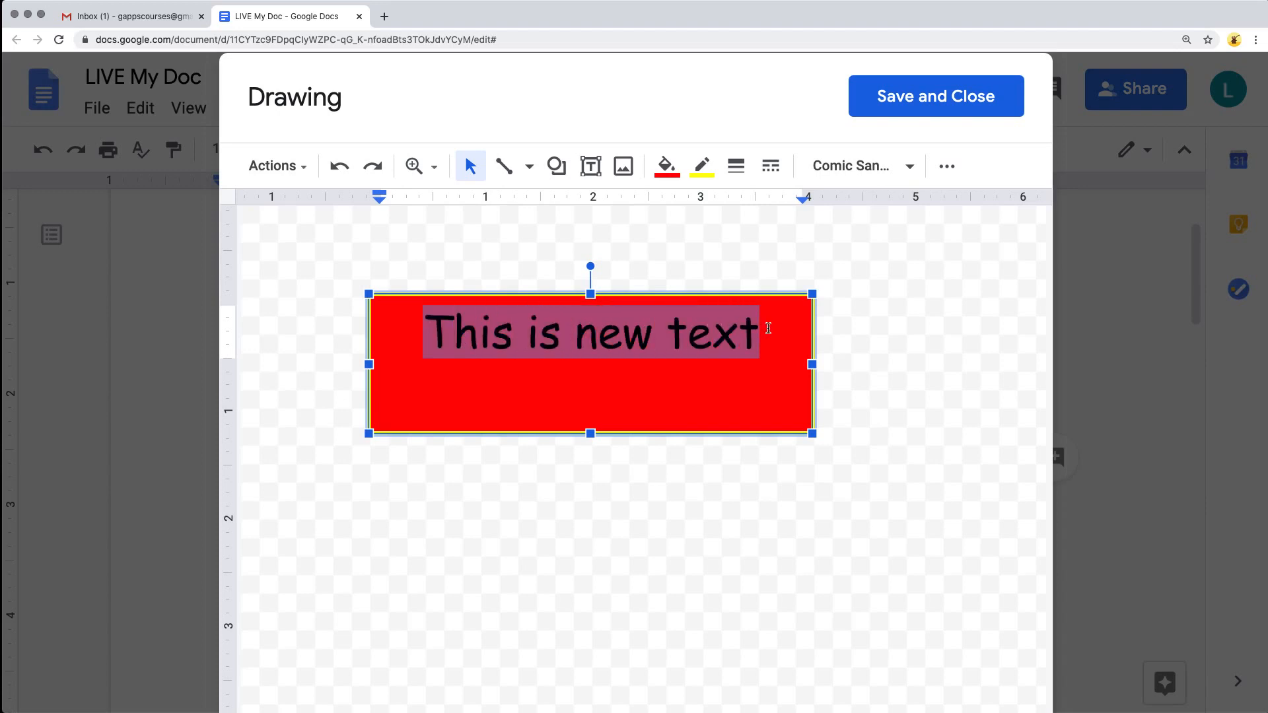
{"action": "type", "text": "UPDATED"}
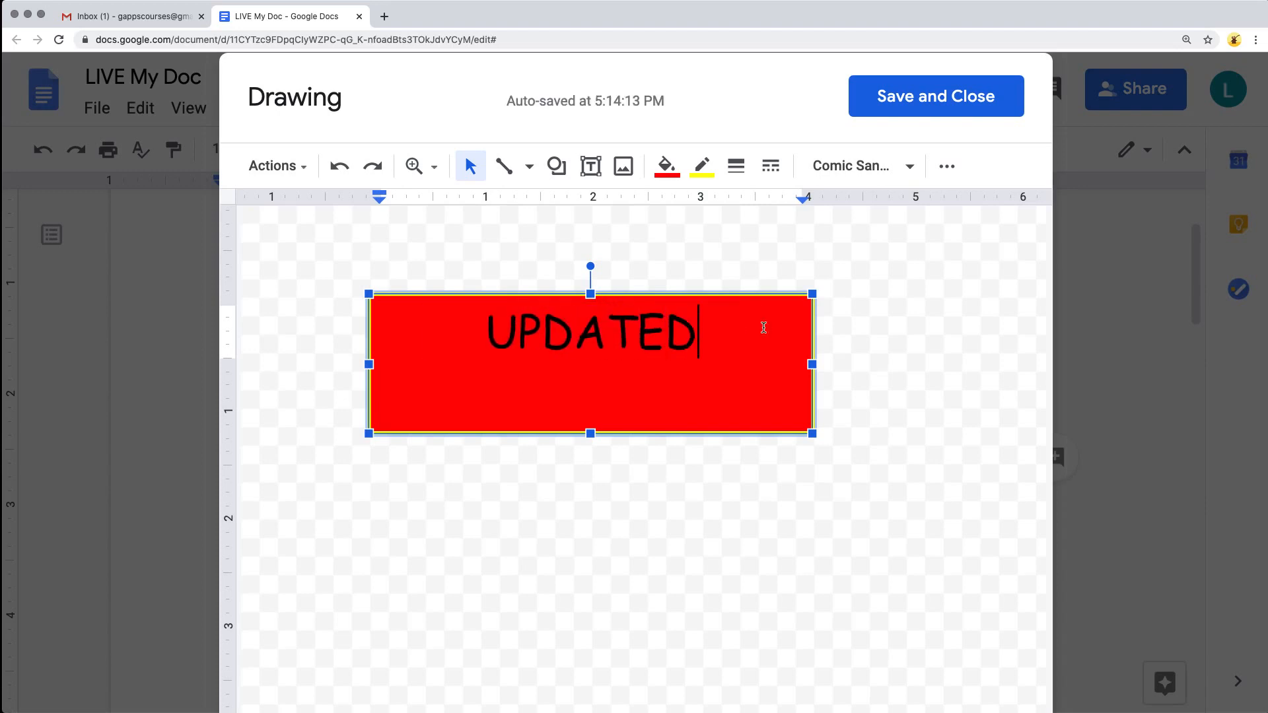
Step: Recolor the UPDATED box with a yellow fill and red border, and shrink it to about 3.7 in wide and 0.9 in high
{"action": "left_click", "coordinate": [667, 166]}
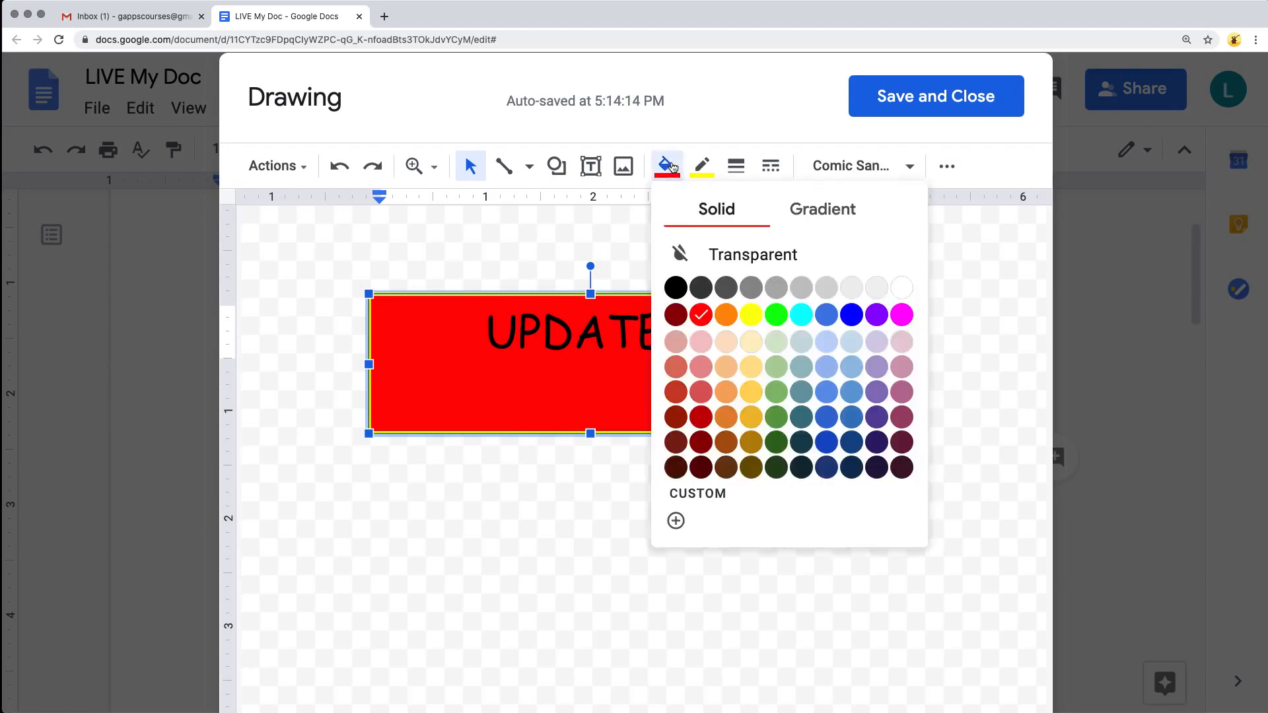
{"action": "left_click", "coordinate": [751, 315]}
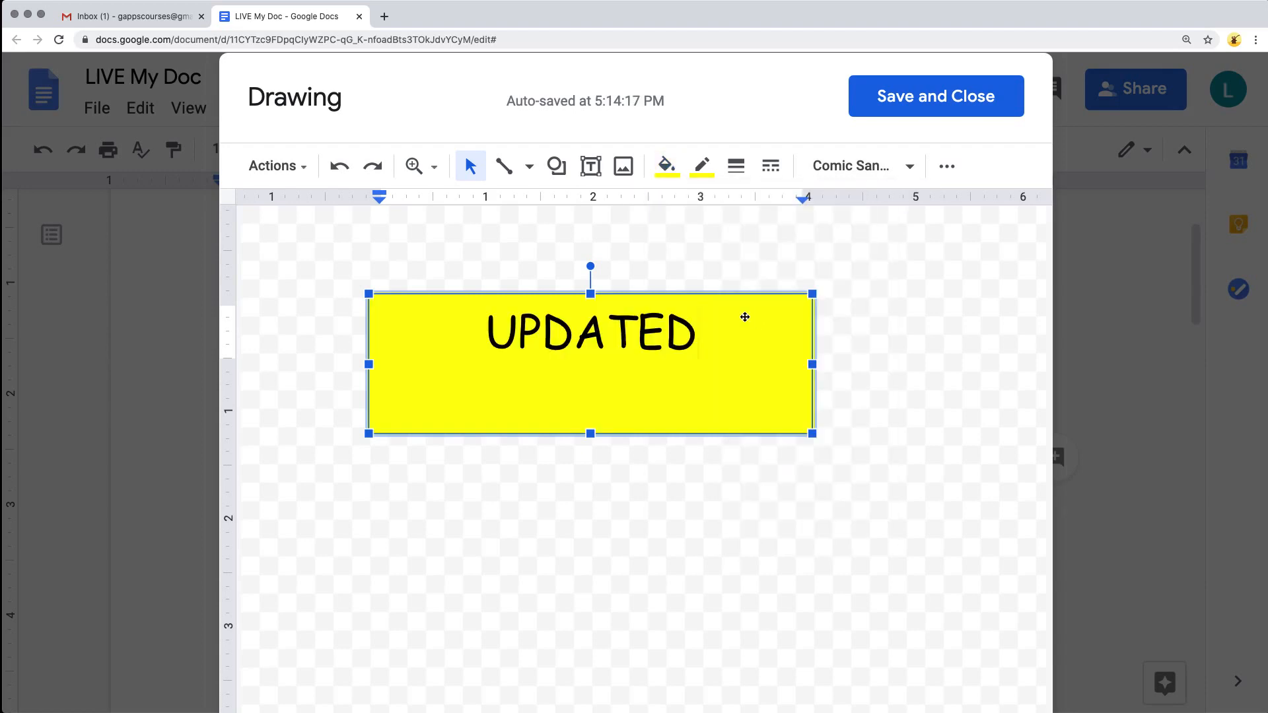
{"action": "left_click", "coordinate": [702, 165]}
{"action": "left_click", "coordinate": [728, 278]}
{"action": "left_click", "coordinate": [570, 393]}
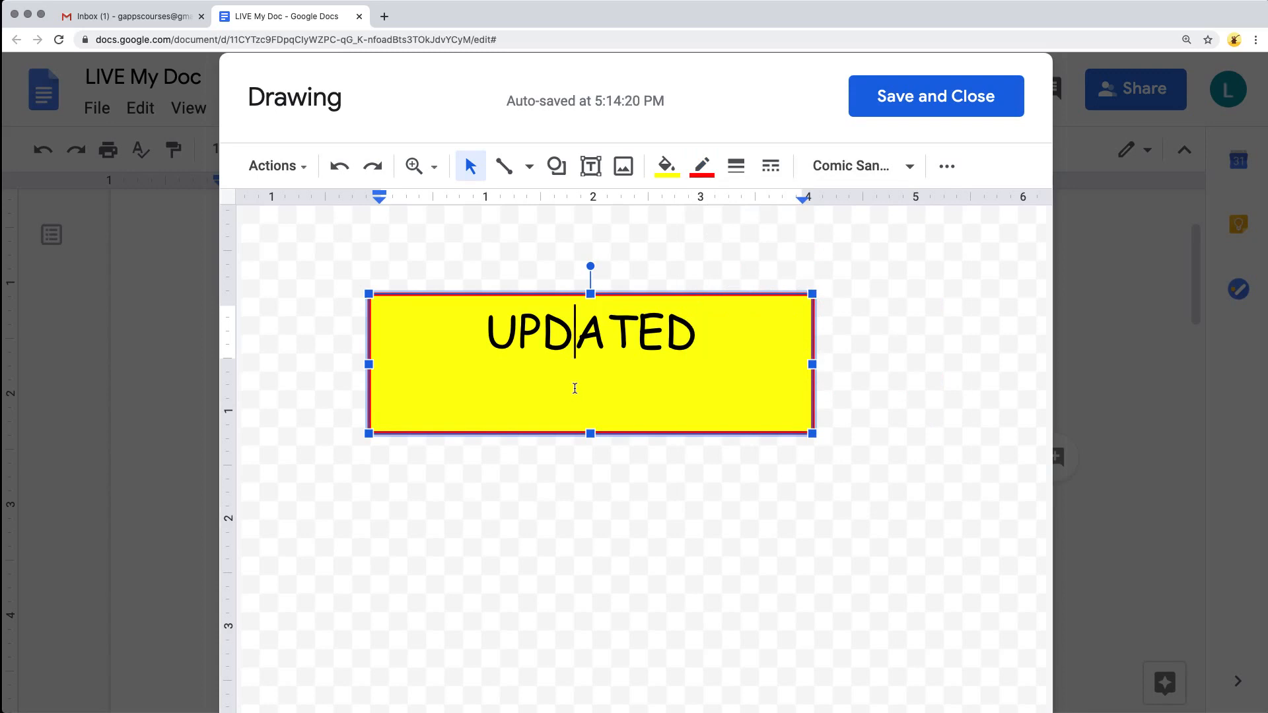
{"action": "left_click_drag", "start_coordinate": [812, 433], "coordinate": [763, 392]}
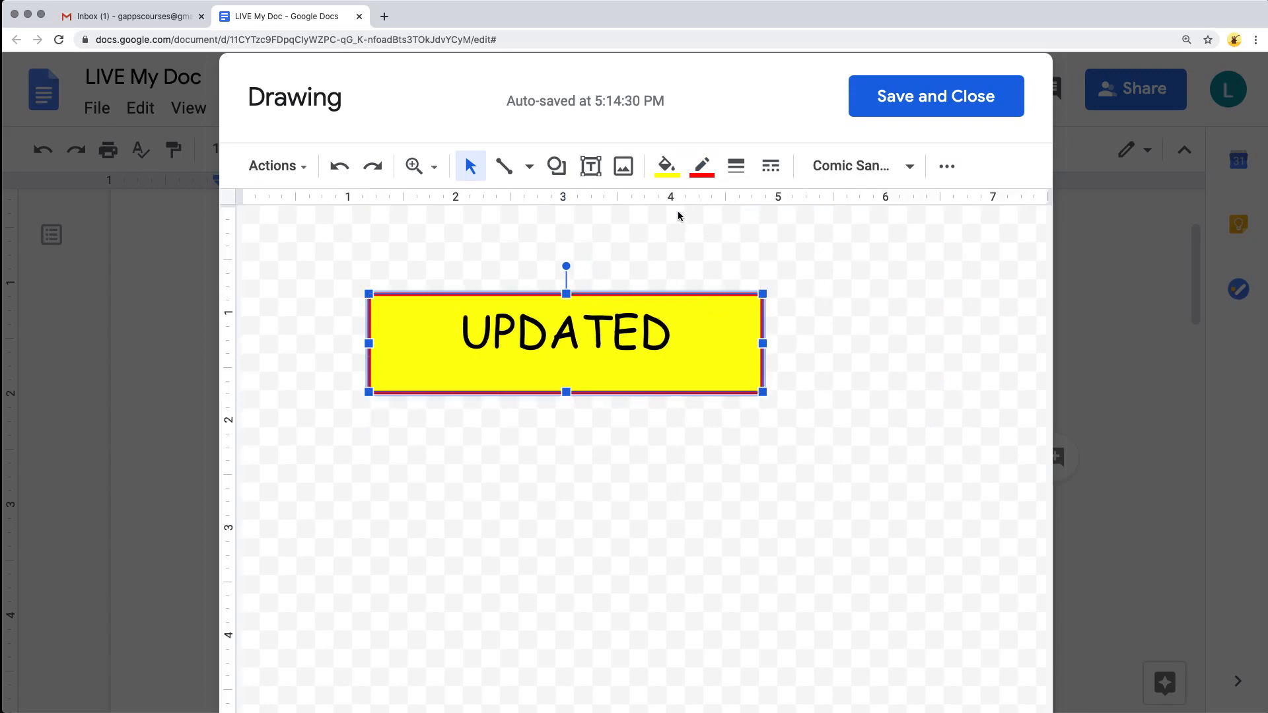
Step: Add a second text box just below the UPDATED box and narrow it to about 3.7 in wide
{"action": "left_click", "coordinate": [591, 165]}
{"action": "left_click", "coordinate": [764, 260]}
{"action": "left_click_drag", "start_coordinate": [818, 258], "coordinate": [603, 411]}
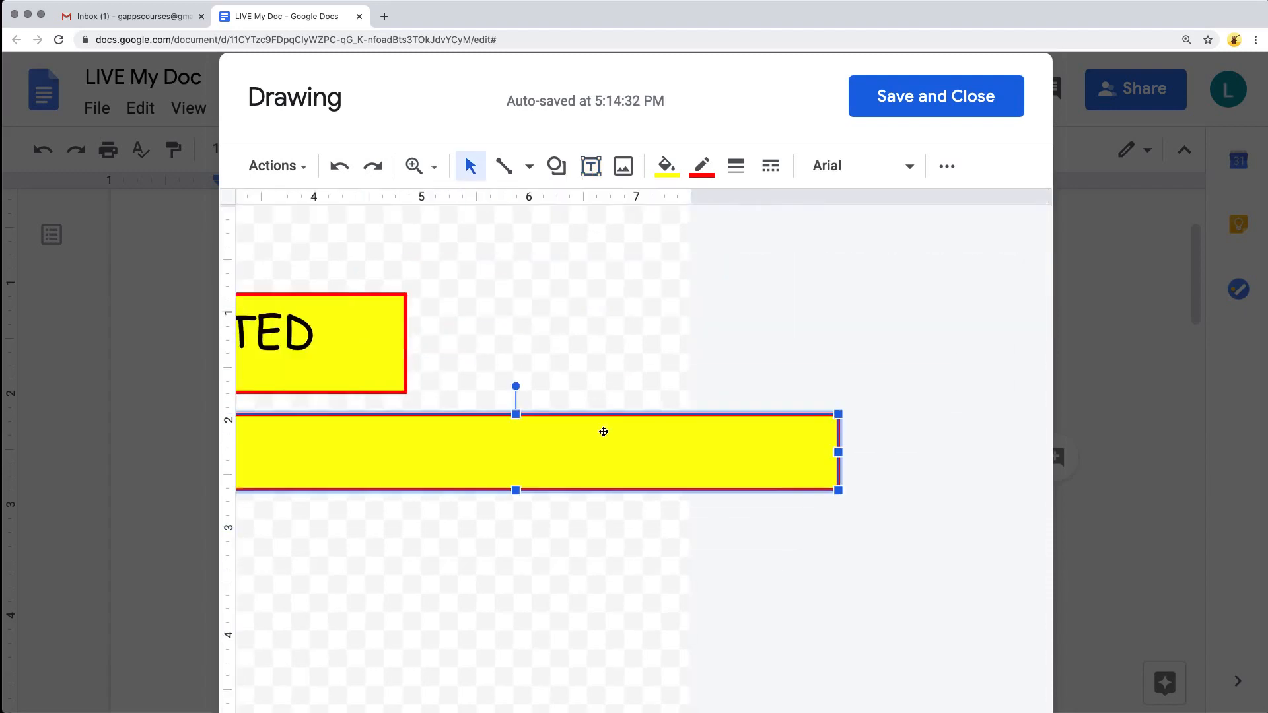
{"action": "left_click_drag", "start_coordinate": [838, 451], "coordinate": [649, 455]}
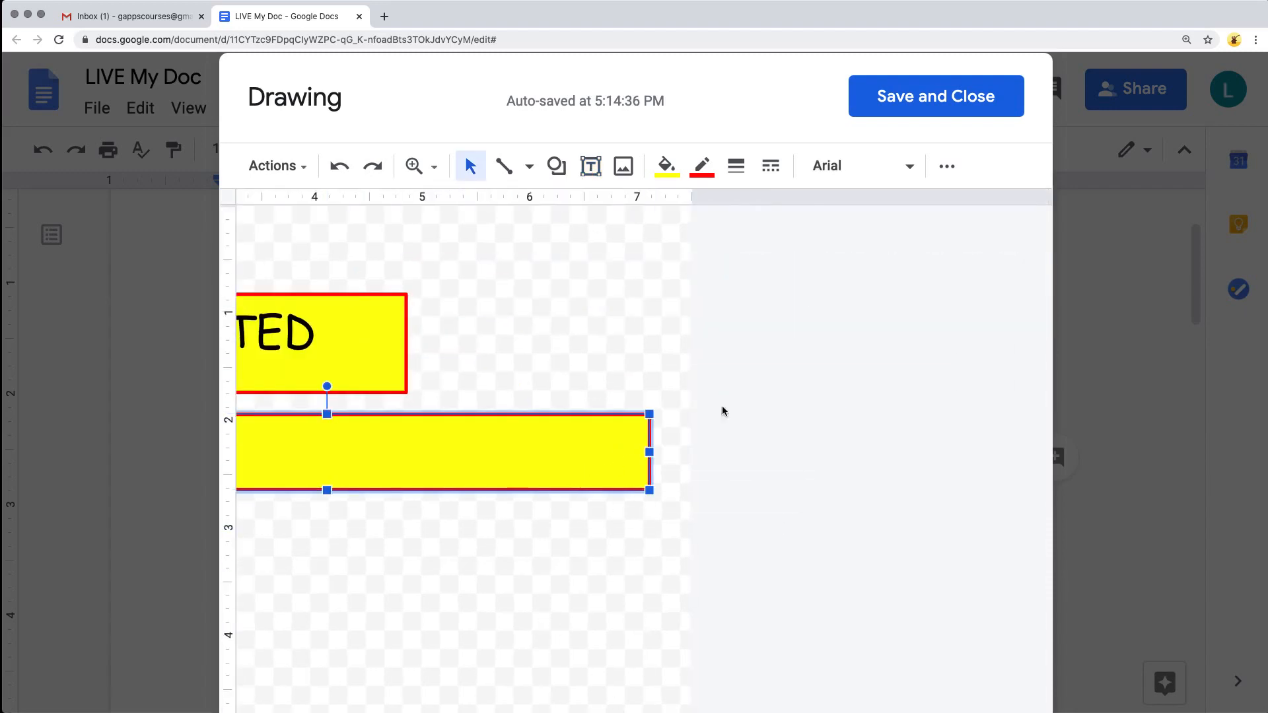
{"action": "left_click", "coordinate": [1255, 39]}
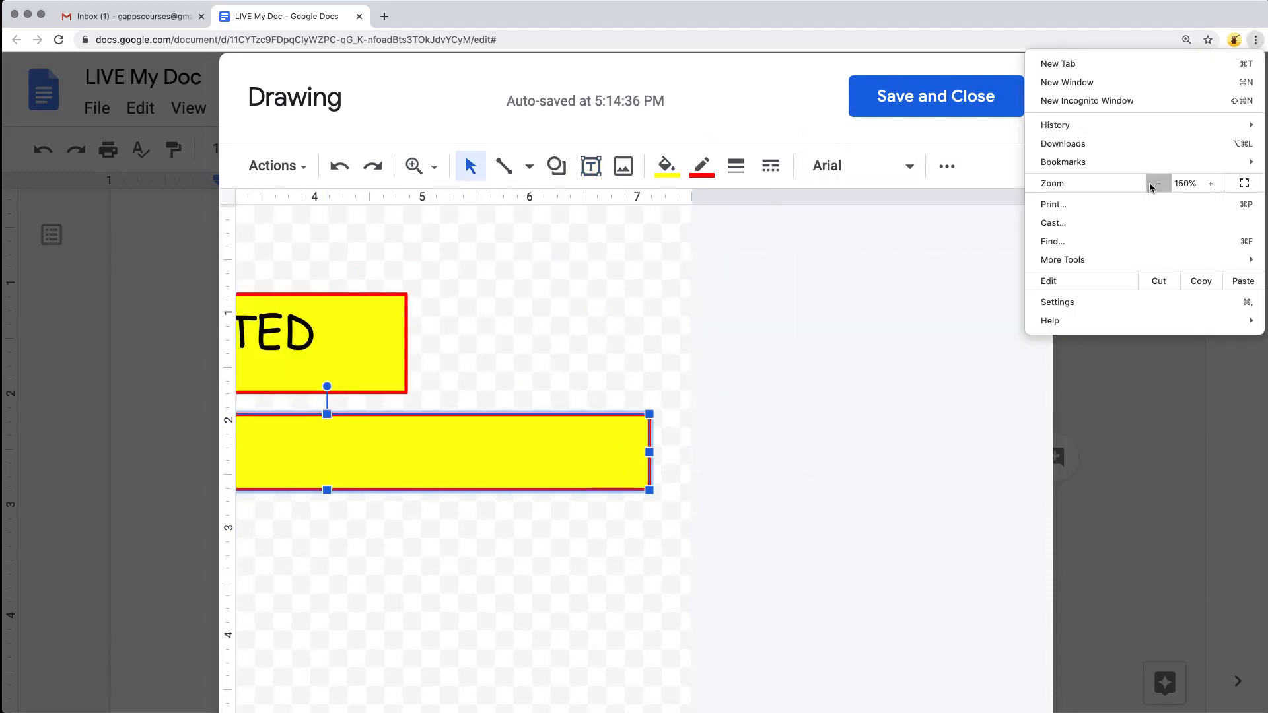
{"action": "left_click", "coordinate": [449, 702]}
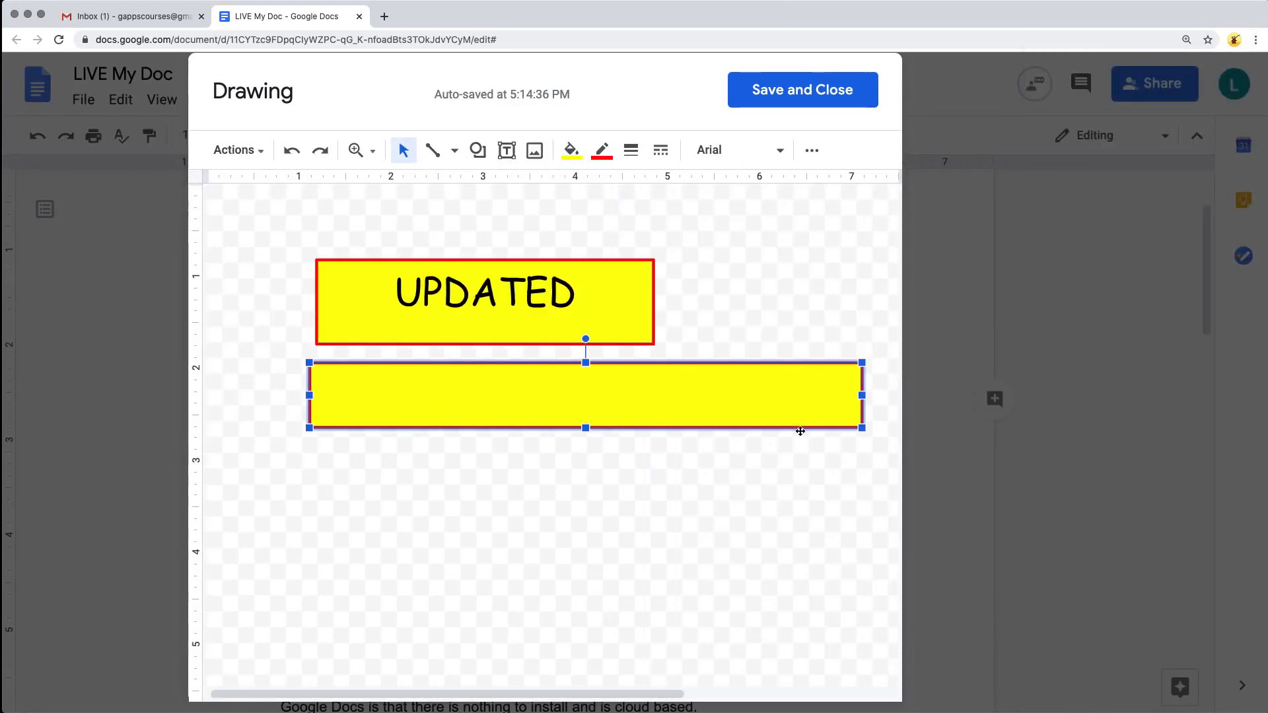
{"action": "left_click_drag", "start_coordinate": [861, 396], "coordinate": [647, 397]}
Step: Enter the text Second in the lower box as a single line
{"action": "double_click", "coordinate": [478, 398]}
{"action": "type", "text": "S"}
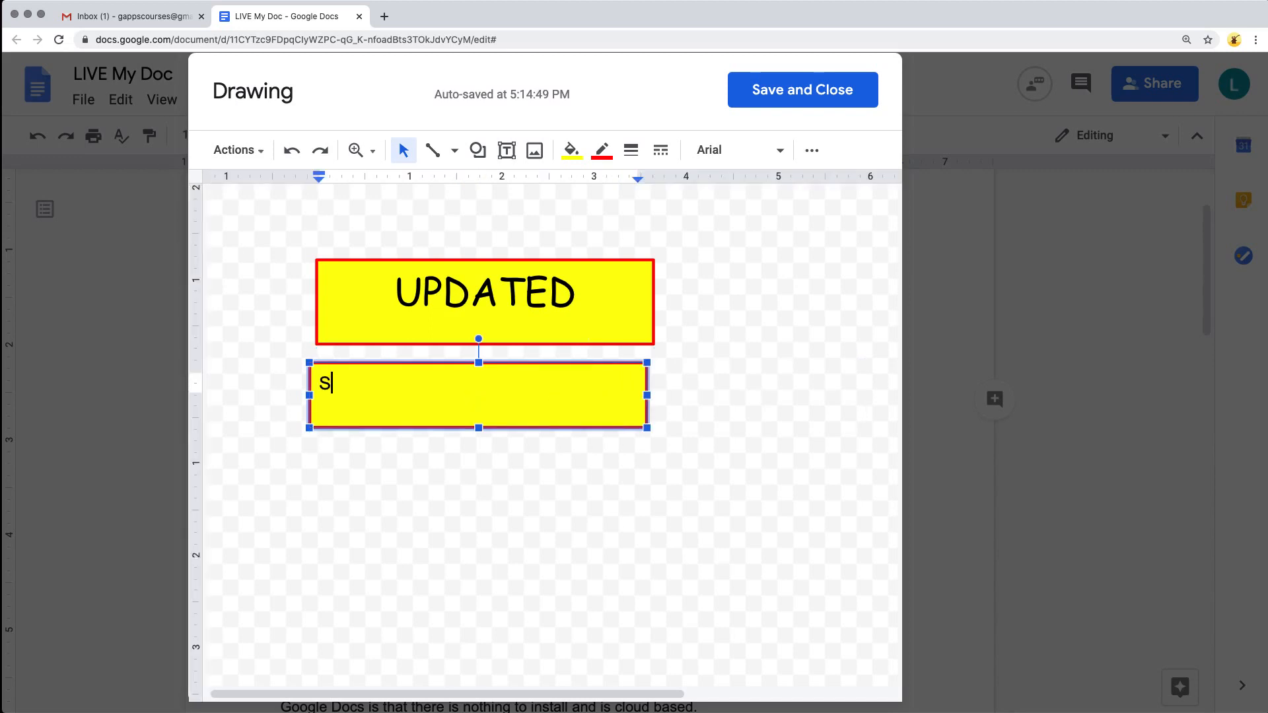
{"action": "type", "text": "econd"}
{"action": "key", "text": "Up"}
{"action": "key", "text": "Return"}
{"action": "key", "text": "BackSpace"}
Step: Format the word Second in Comic Sans MS at size 60 and center it horizontally
{"action": "left_click_drag", "start_coordinate": [380, 386], "coordinate": [316, 381]}
{"action": "left_click", "coordinate": [733, 149]}
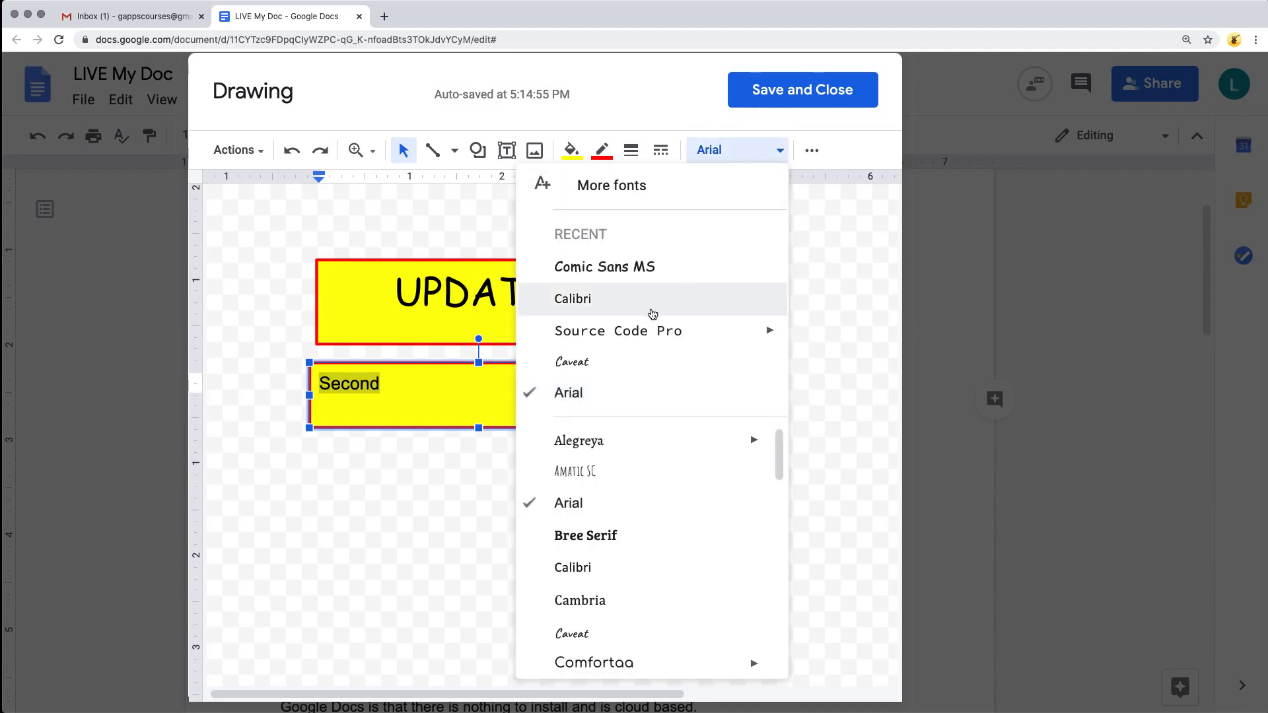
{"action": "left_click", "coordinate": [648, 271]}
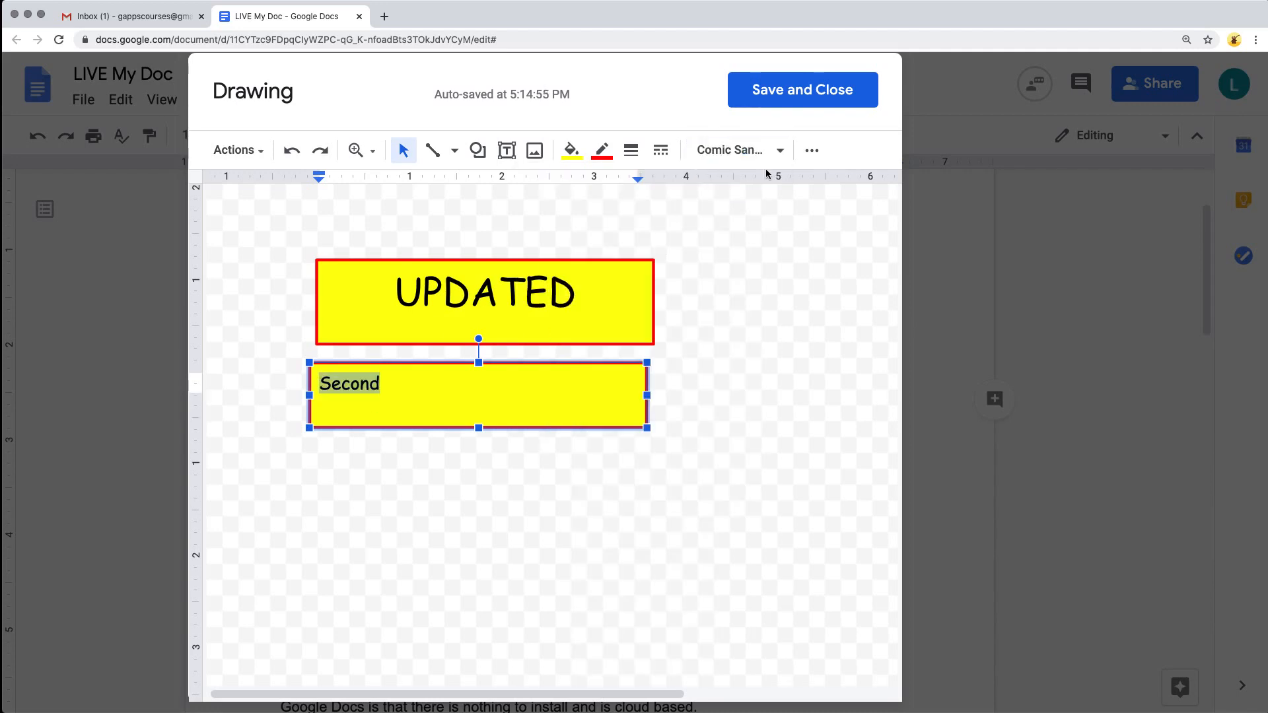
{"action": "left_click", "coordinate": [811, 156]}
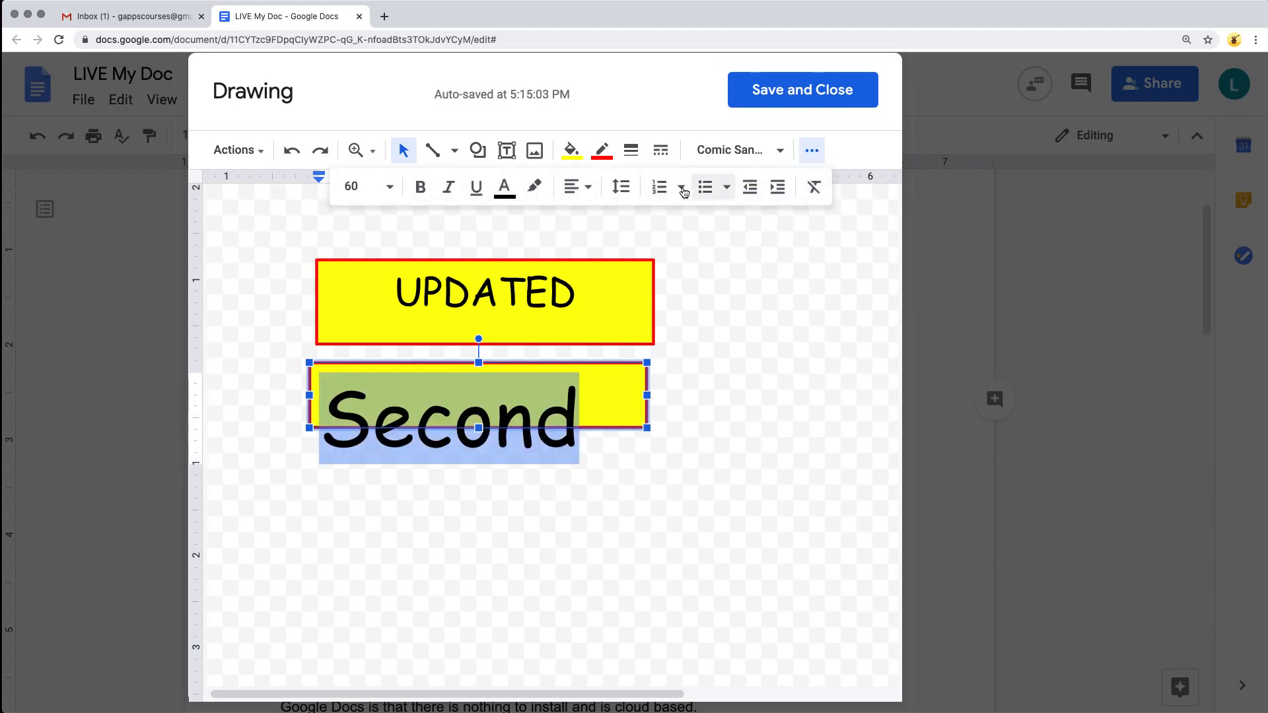
{"action": "left_click", "coordinate": [575, 187]}
{"action": "left_click", "coordinate": [603, 229]}
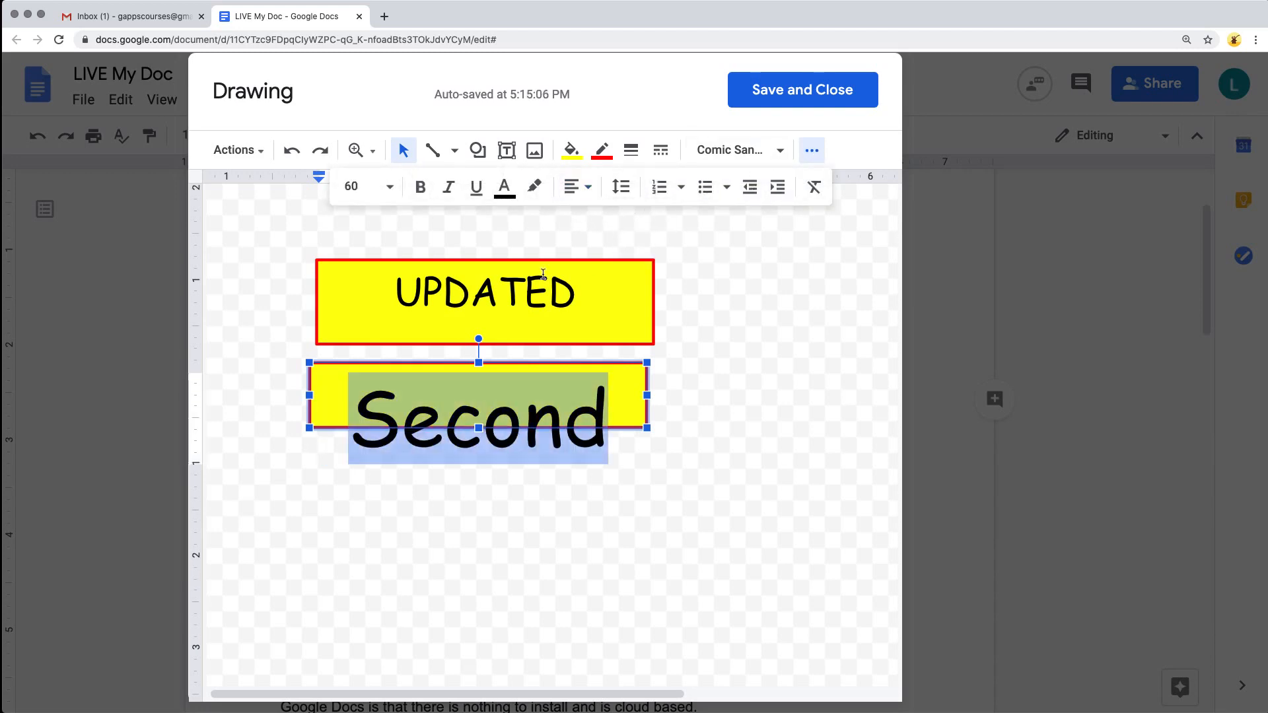
Step: Align the UPDATED text vertically to the middle of its box
{"action": "left_click", "coordinate": [550, 294]}
{"action": "left_click", "coordinate": [587, 189]}
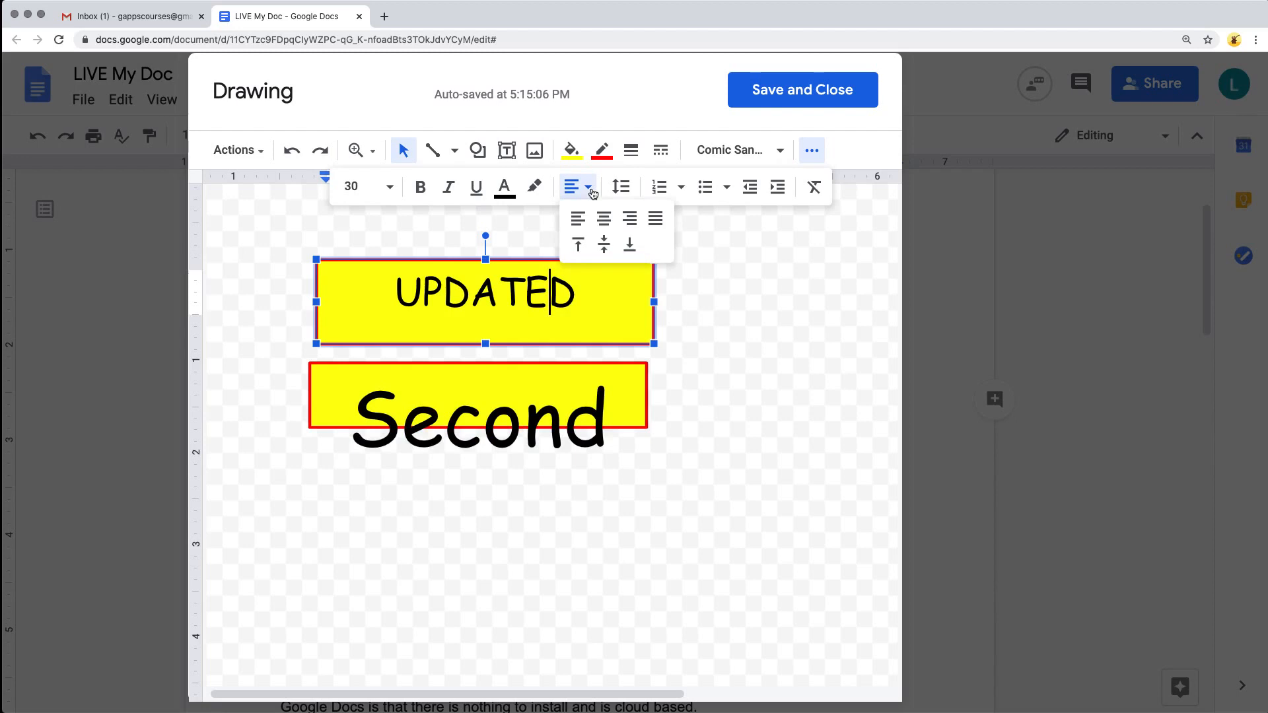
{"action": "left_click", "coordinate": [602, 246]}
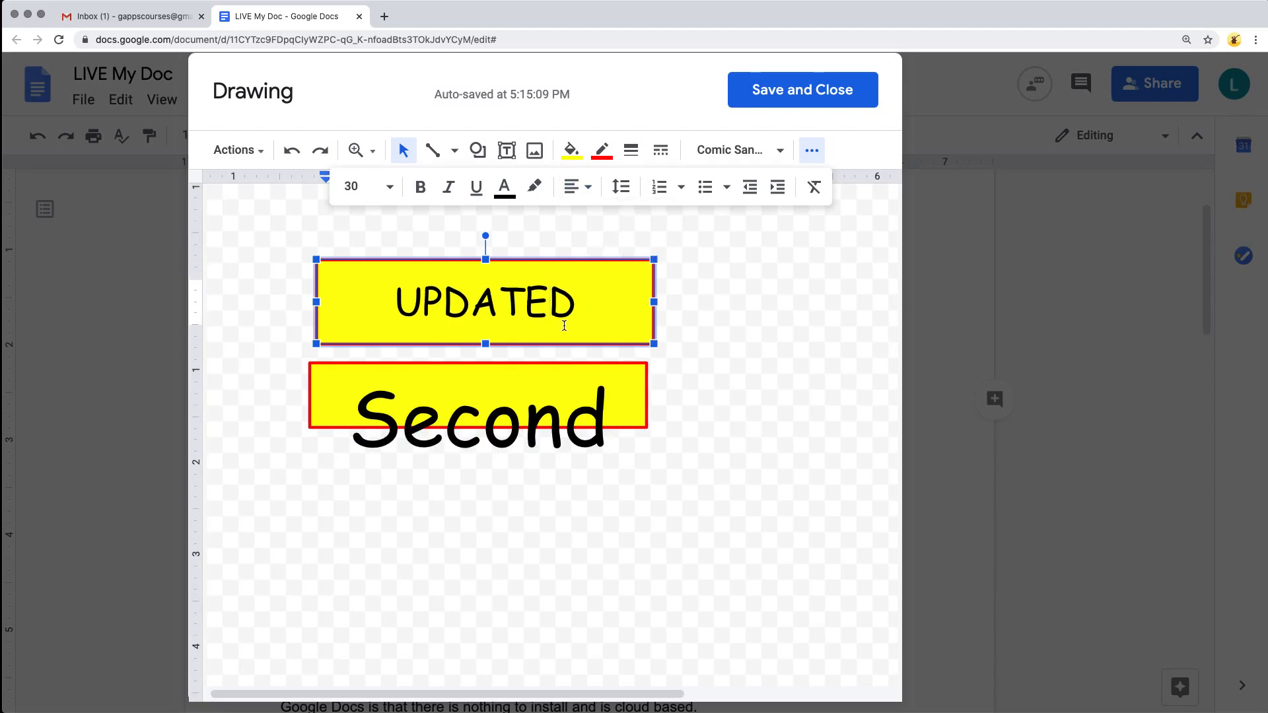
Step: Extend the Second box downward to about 1 in high and save the drawing into the document
{"action": "left_click", "coordinate": [639, 402]}
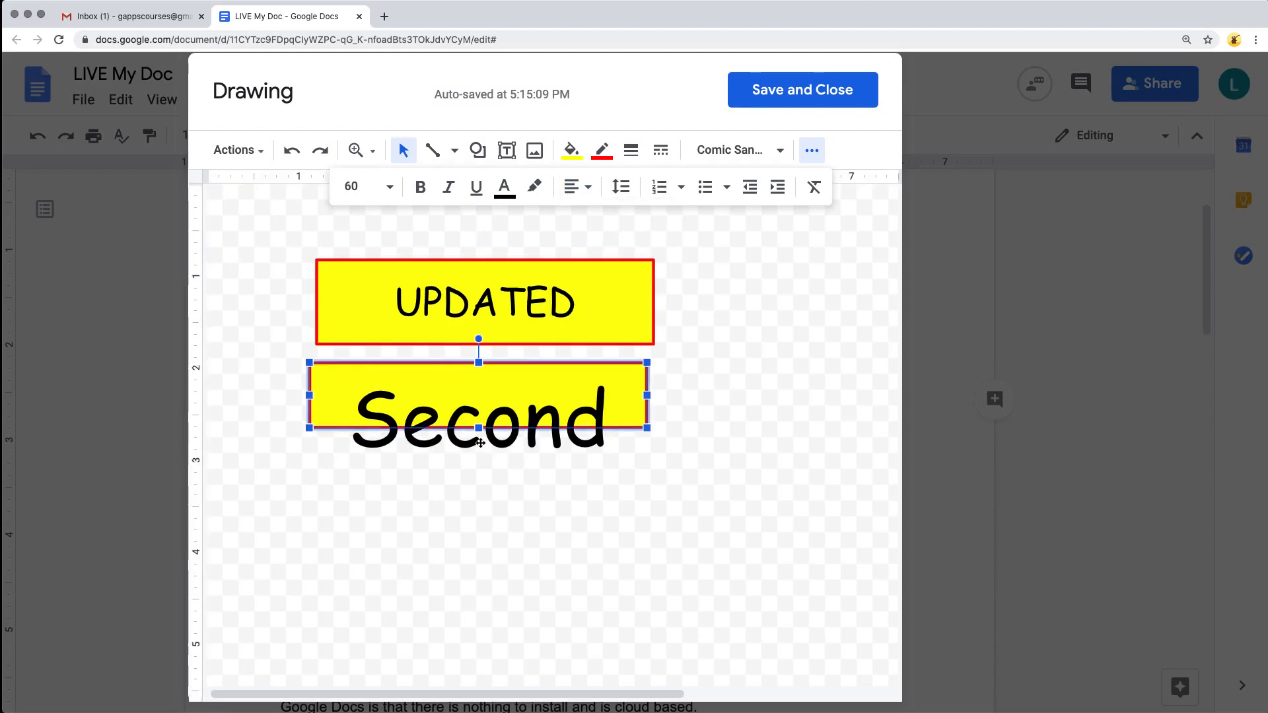
{"action": "left_click_drag", "start_coordinate": [478, 428], "coordinate": [478, 454]}
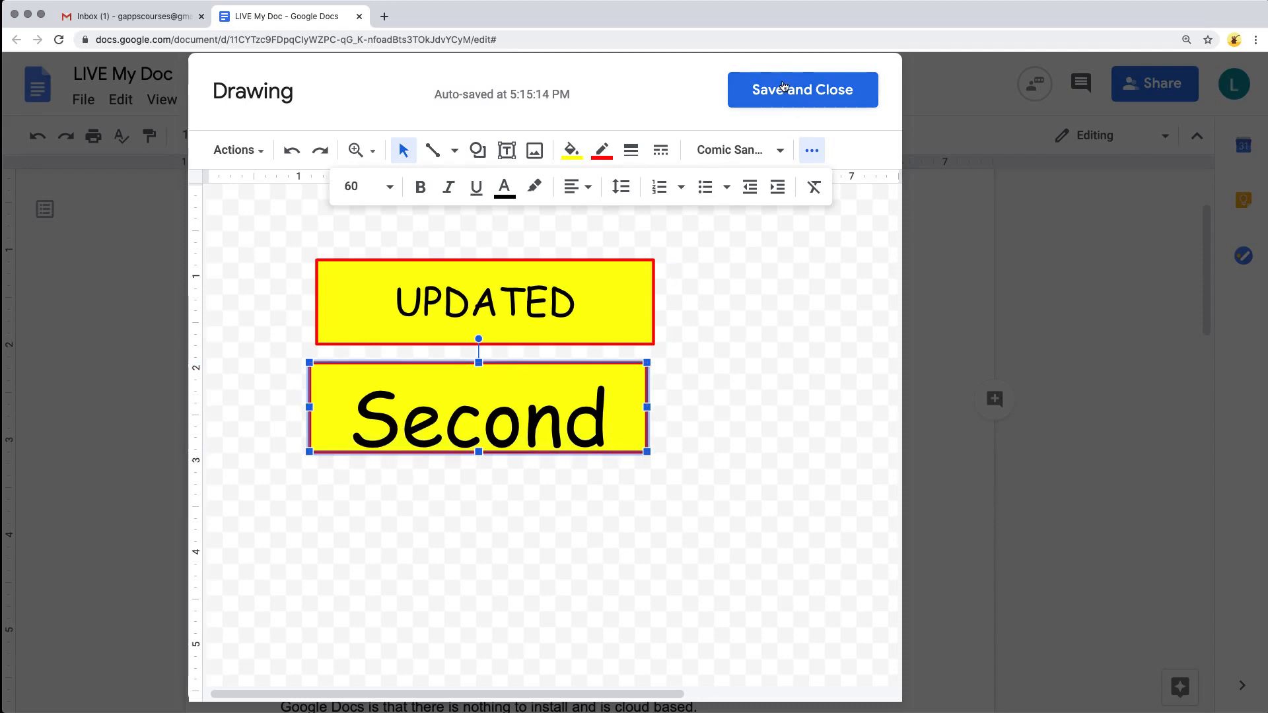
{"action": "left_click", "coordinate": [779, 85]}
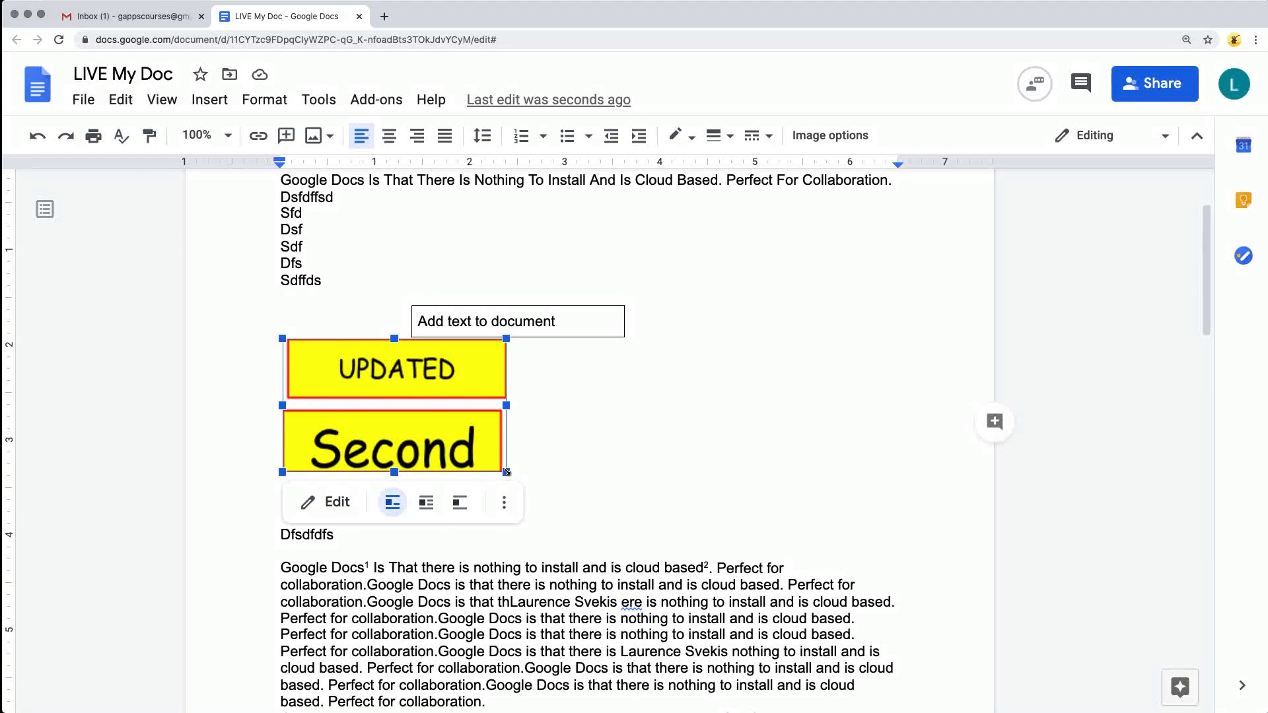
Step: Enlarge the drawing in the document proportionally to about 3.31 in wide and 1.98 in high, and check its size options
{"action": "mouse_move", "coordinate": [507, 471]}
{"action": "left_mouse_down"}
{"action": "mouse_move", "coordinate": [660, 482]}
{"action": "mouse_move", "coordinate": [594, 468]}
{"action": "left_mouse_up"}
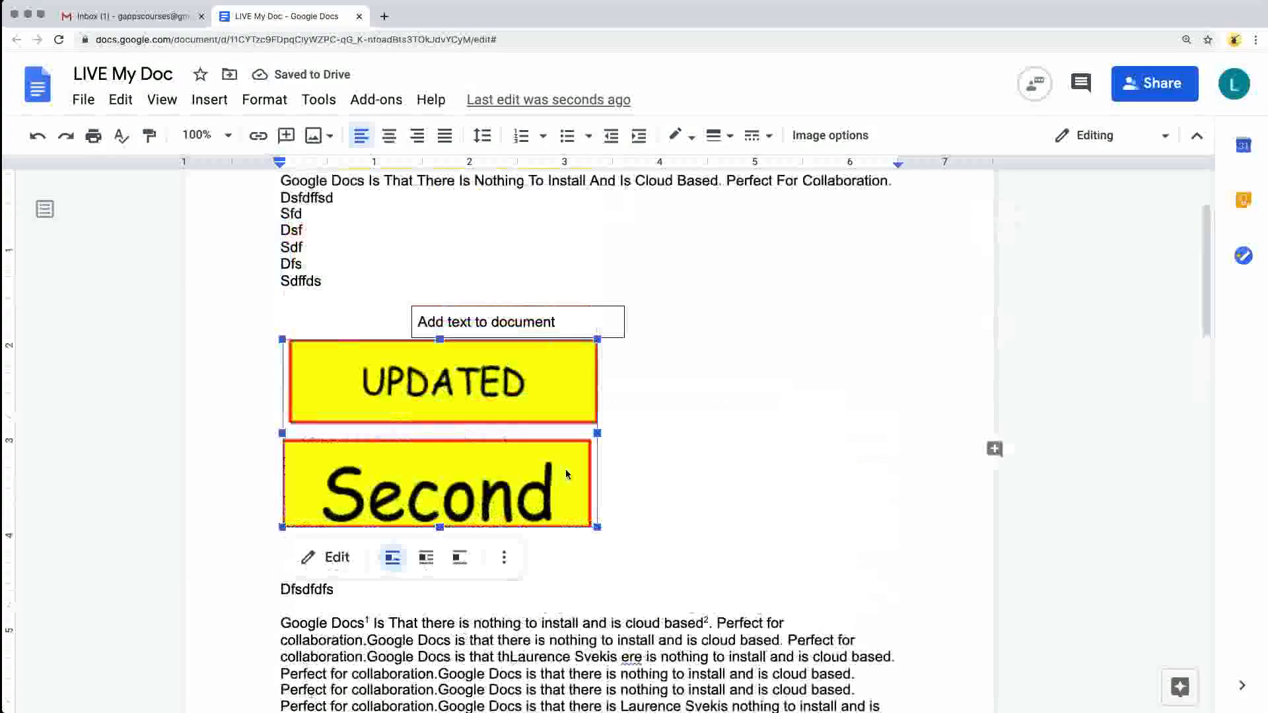
{"action": "scroll", "coordinate": [566, 474], "scroll_direction": "down", "scroll_amount": 1}
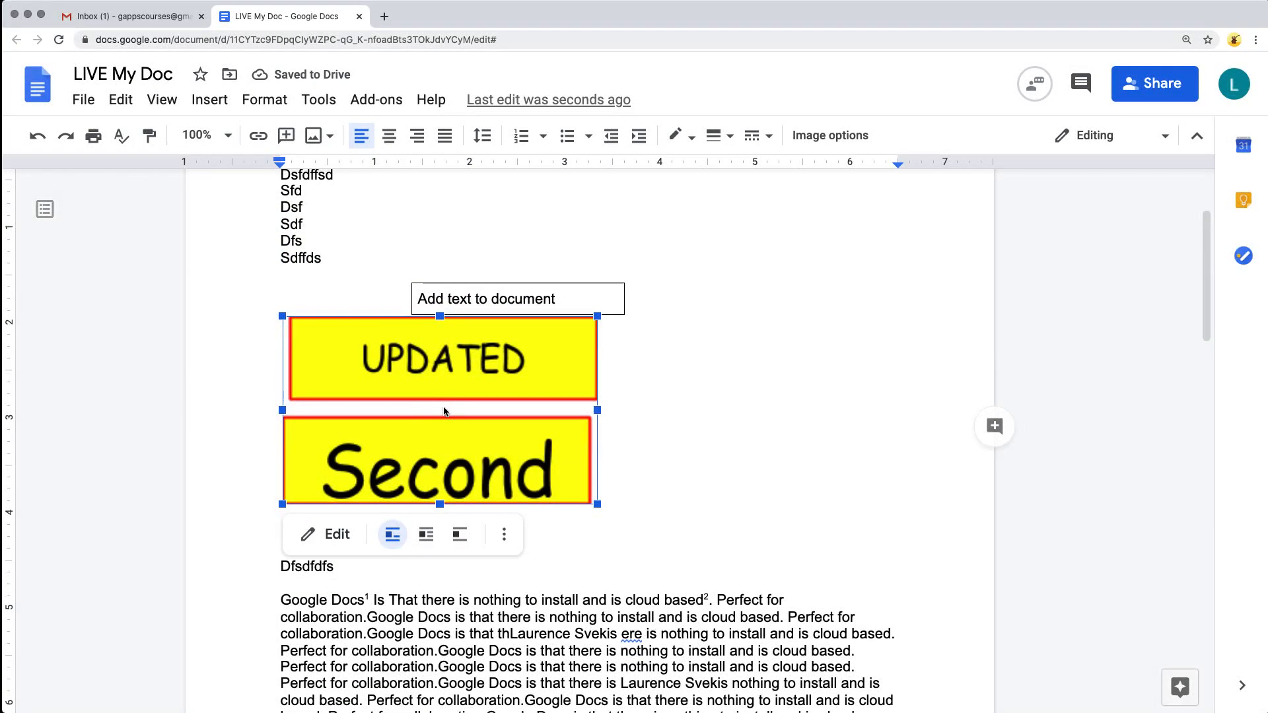
{"action": "left_click", "coordinate": [830, 135]}
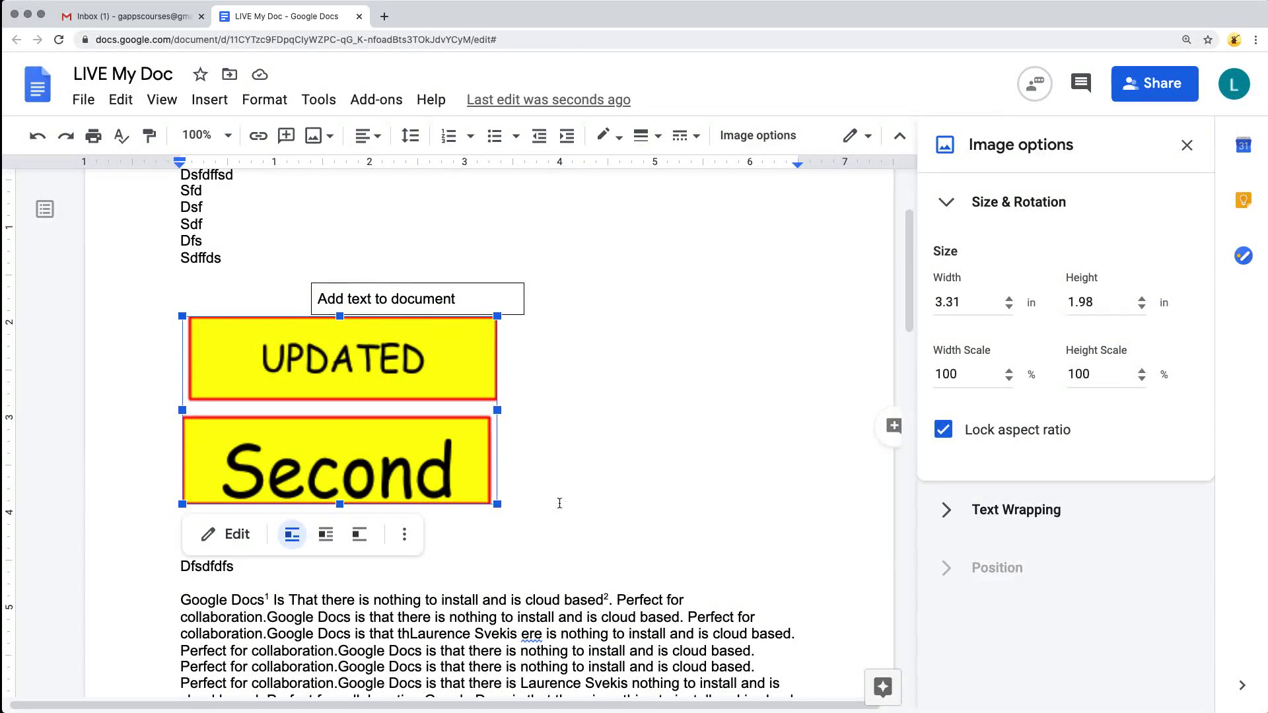
{"action": "left_click", "coordinate": [595, 459]}
{"action": "left_click", "coordinate": [444, 462]}
{"action": "left_click", "coordinate": [1186, 145]}
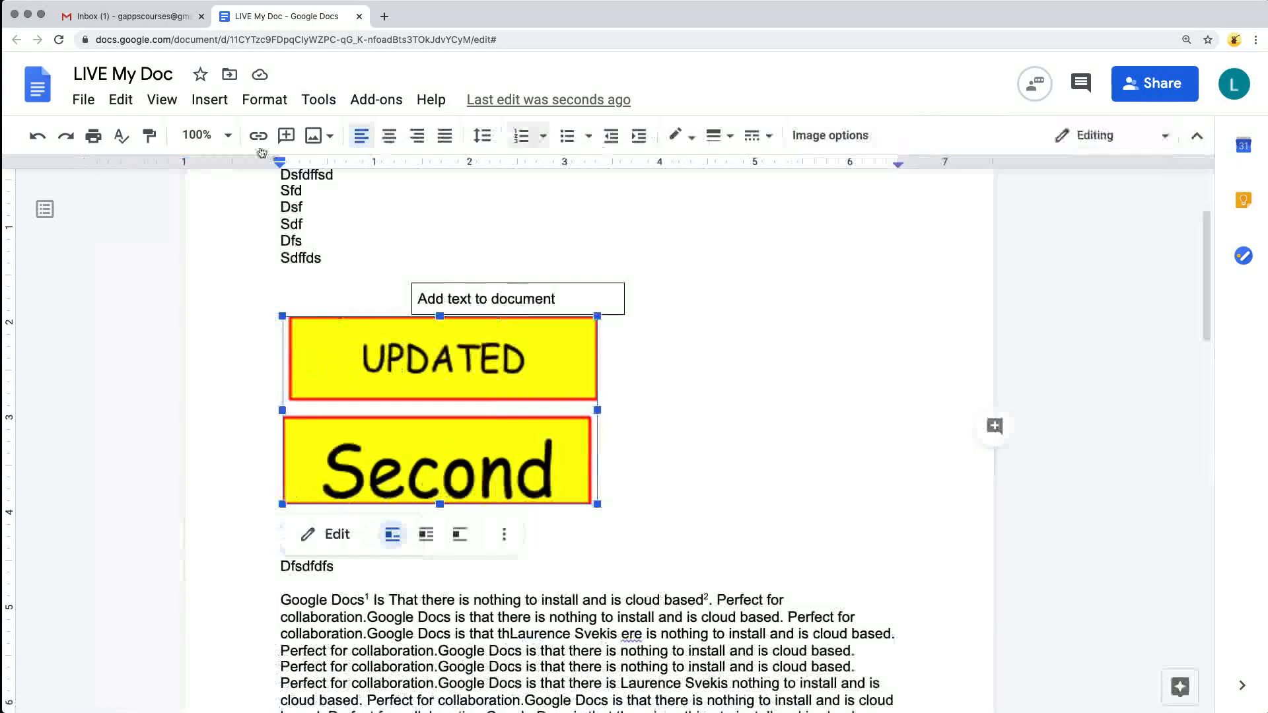
{"action": "left_click", "coordinate": [315, 108]}
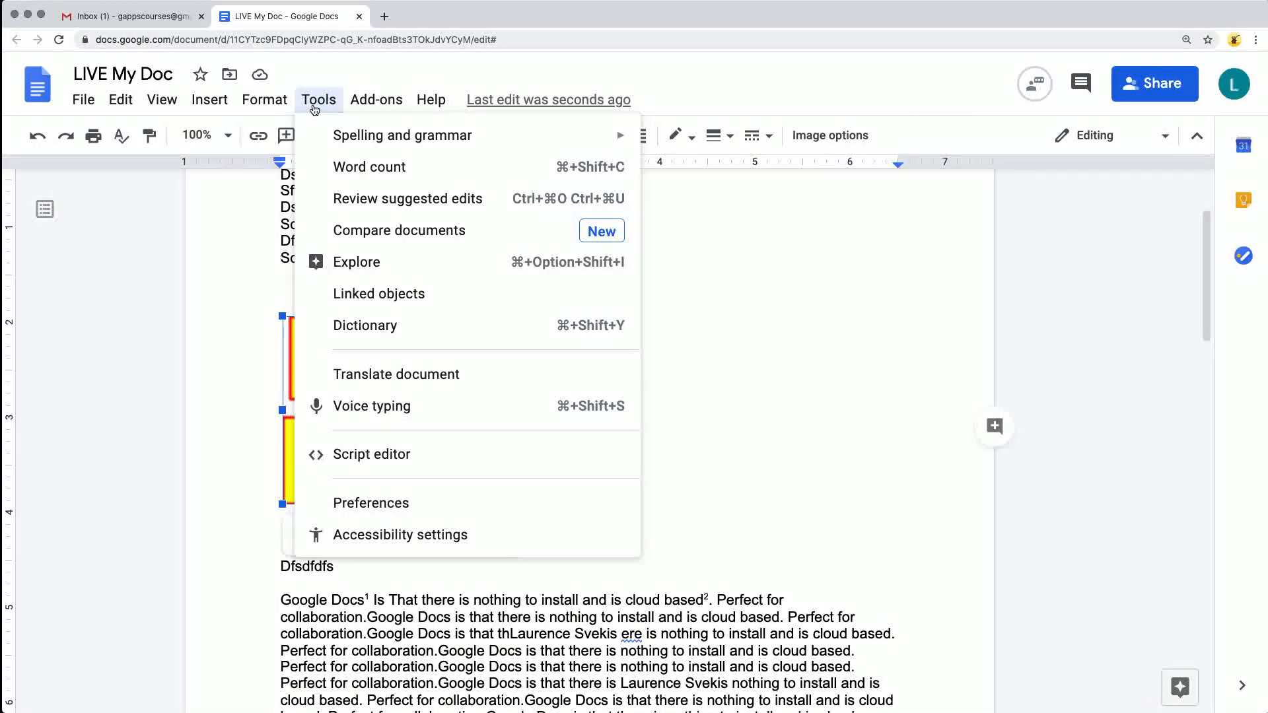
{"action": "mouse_move", "coordinate": [280, 106]}
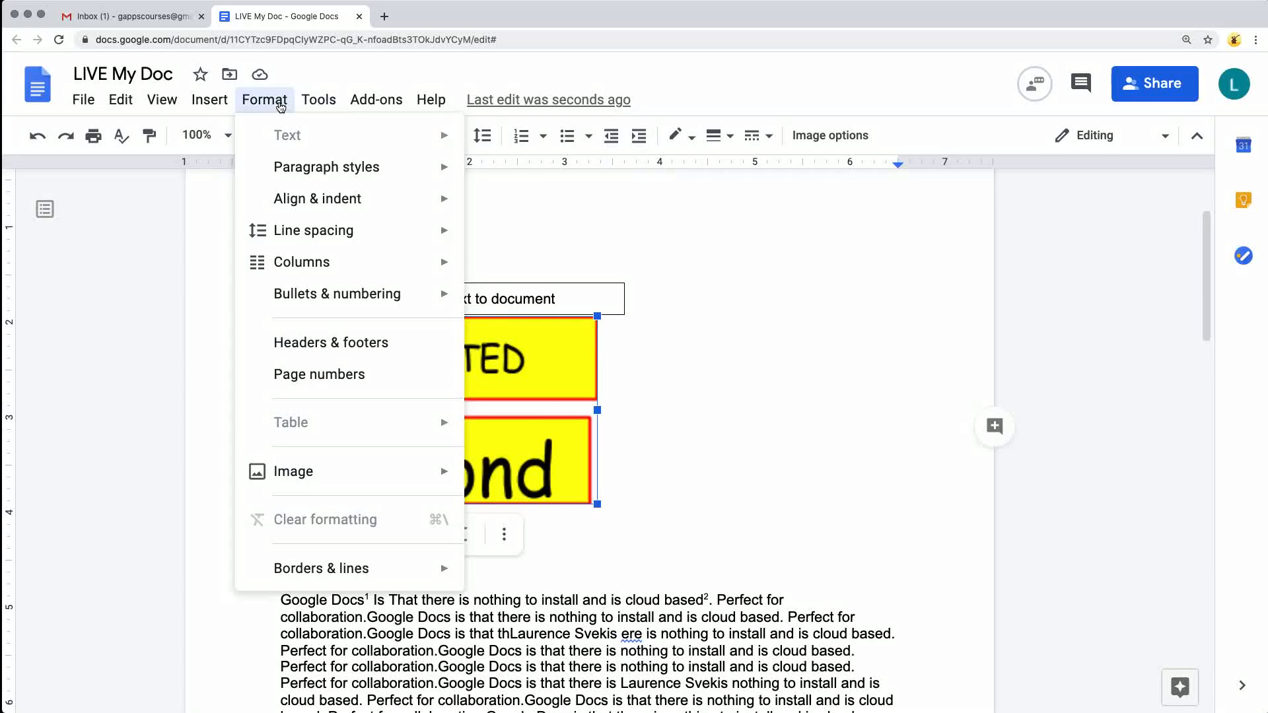
{"action": "mouse_move", "coordinate": [350, 488]}
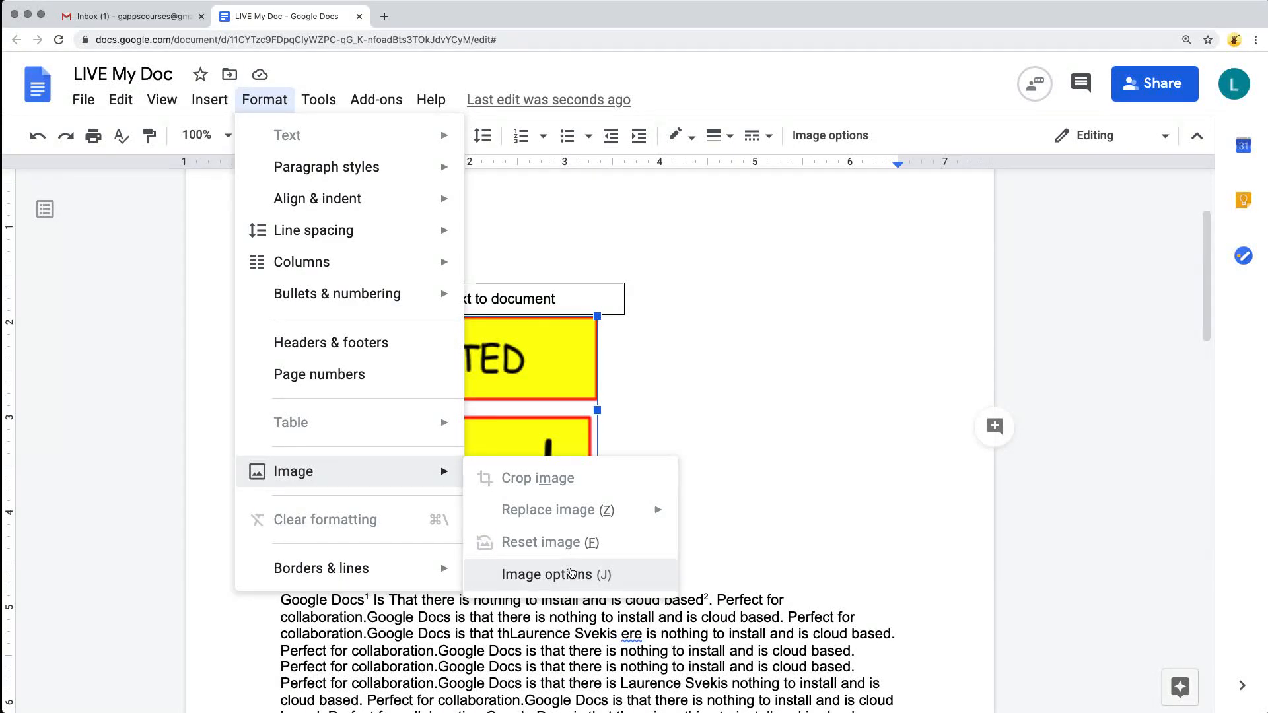
{"action": "left_click", "coordinate": [671, 404]}
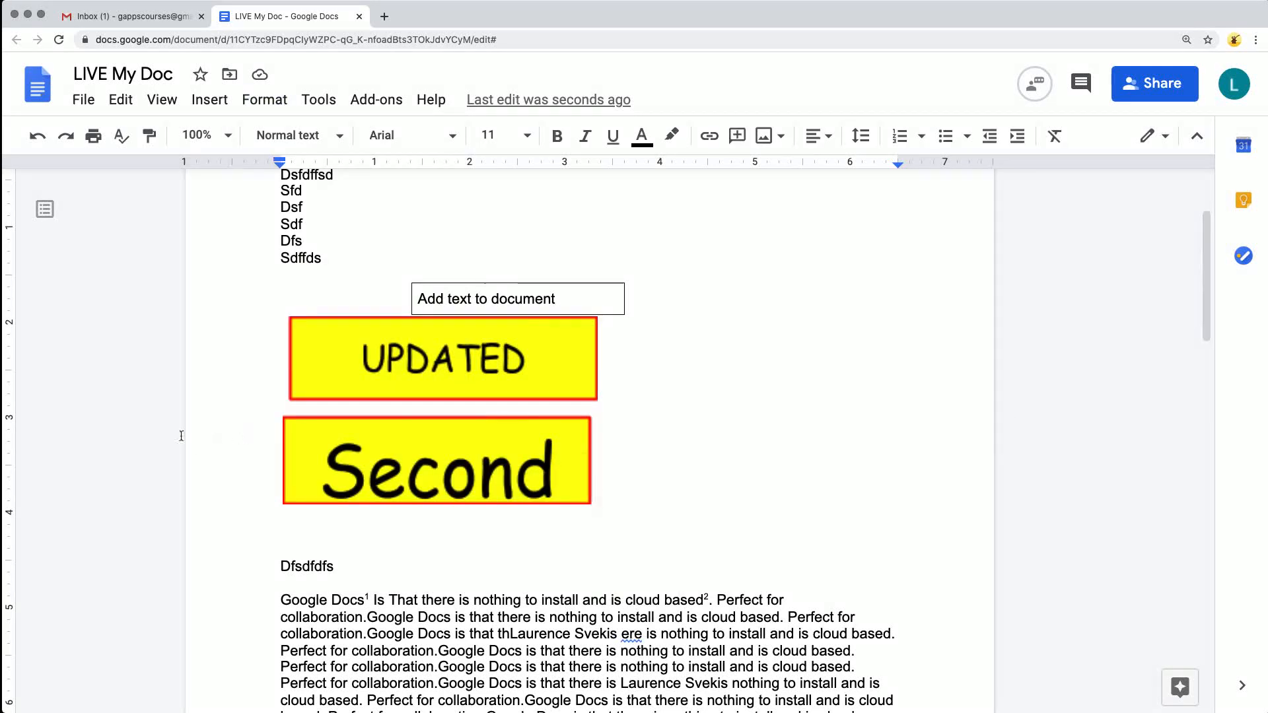